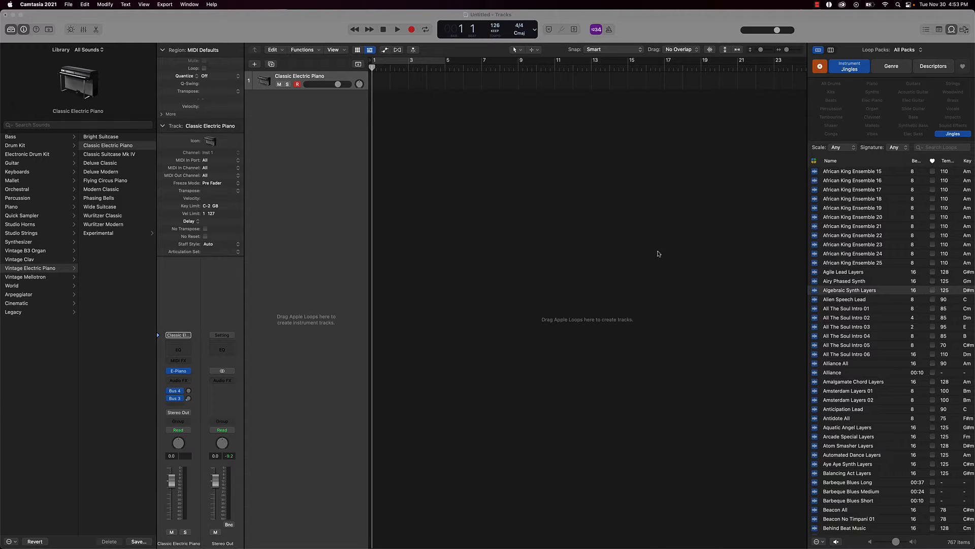
Clear the Jingles filter from the loop list, then close and reopen the Loop Browser
left_click(820, 50)
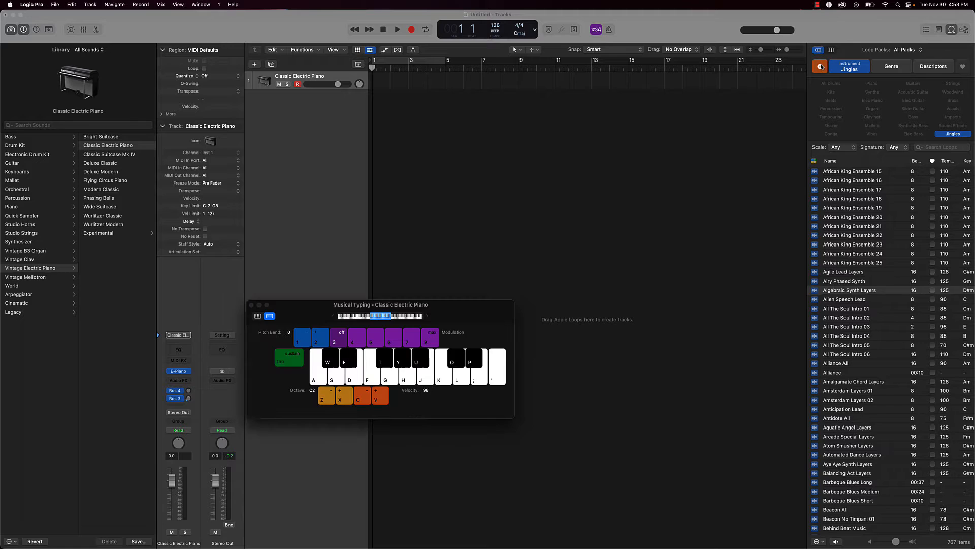
left_click(820, 66)
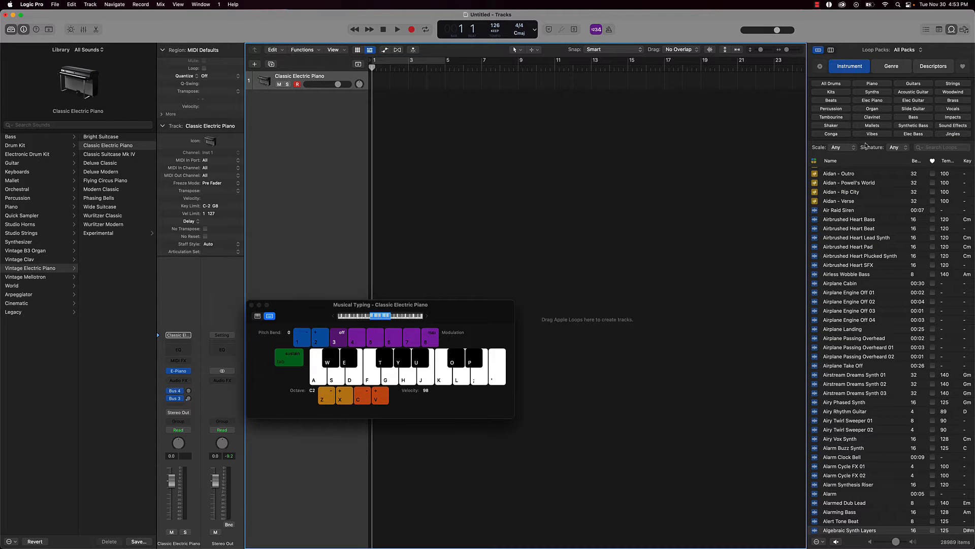
scroll(863, 200, "up", 10)
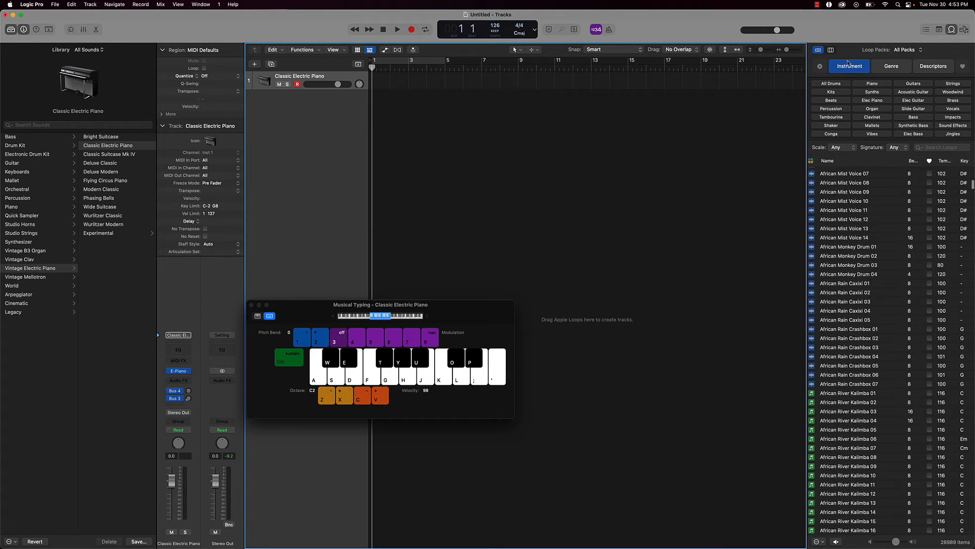
left_click(951, 30)
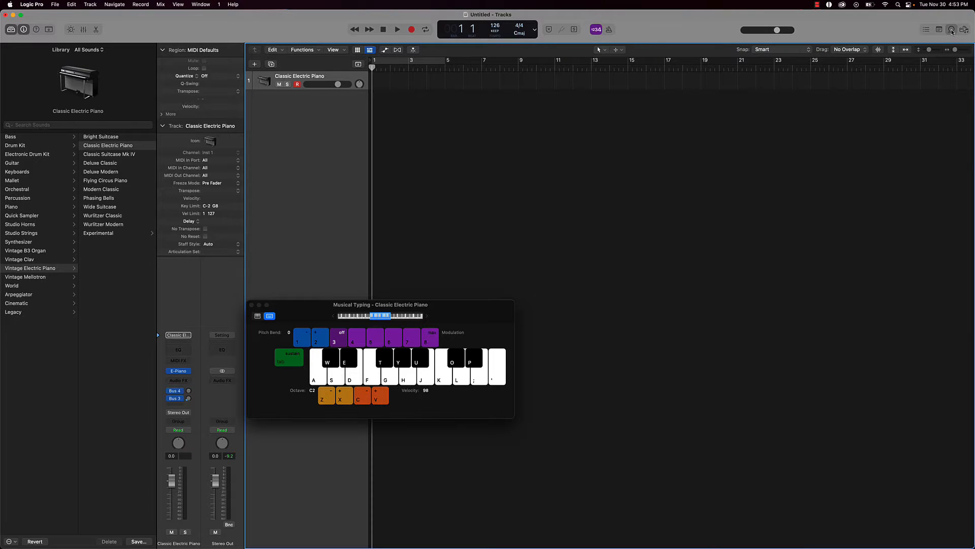
left_click(951, 29)
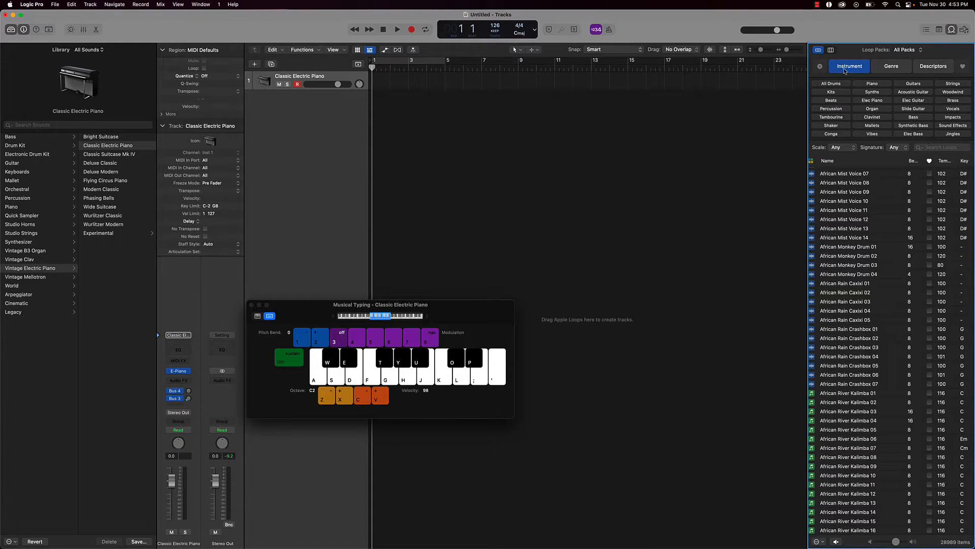
Look through the genre and descriptor categories of the loops and return to the instrument categories
left_click(881, 70)
left_click(927, 67)
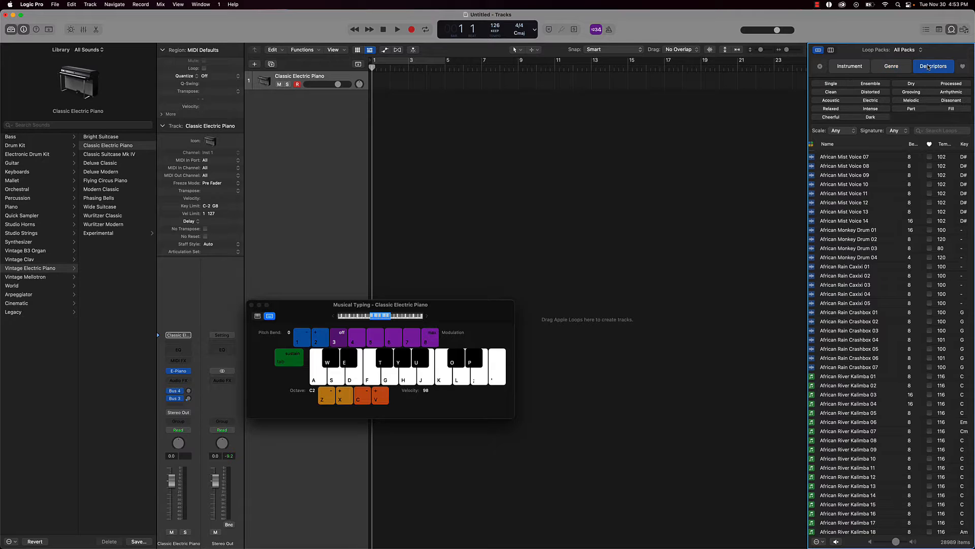
left_click(844, 69)
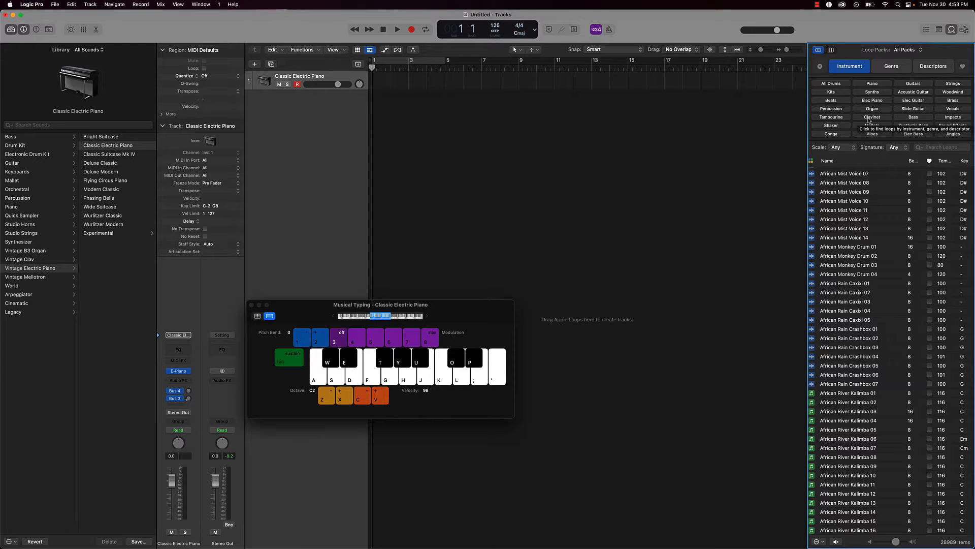
Filter the loops by the Jingles instrument category and browse down to the names starting with S
left_click(954, 135)
scroll(865, 237, "down", 5)
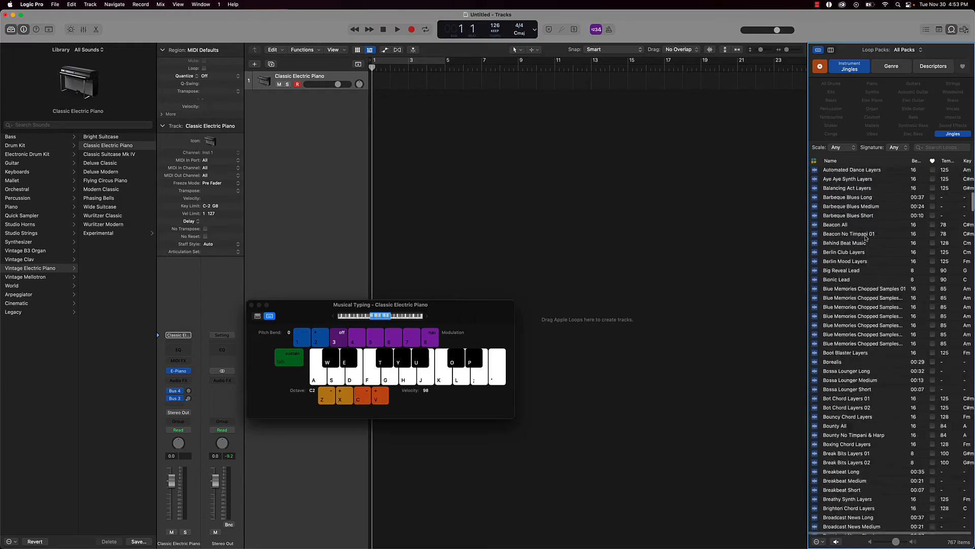
scroll(865, 237, "down", 20)
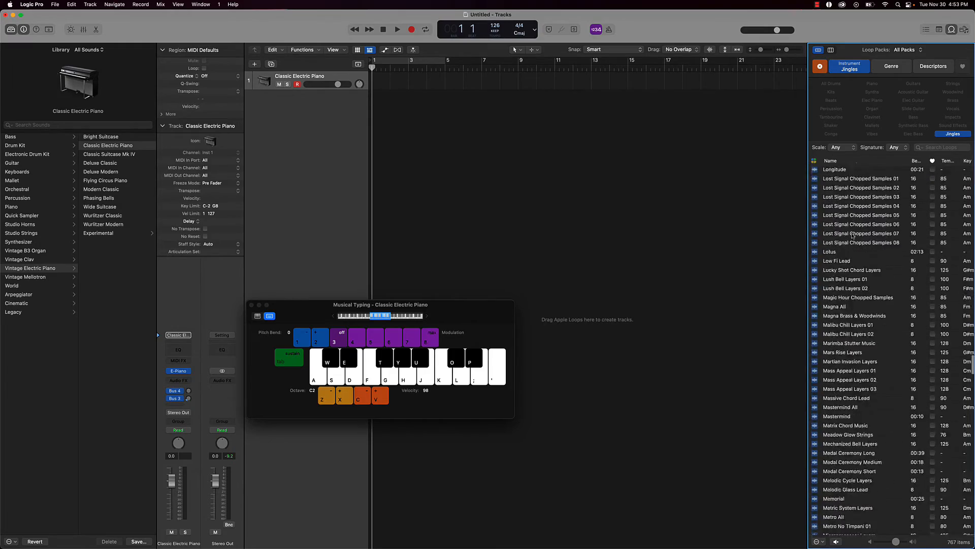
scroll(853, 235, "down", 20)
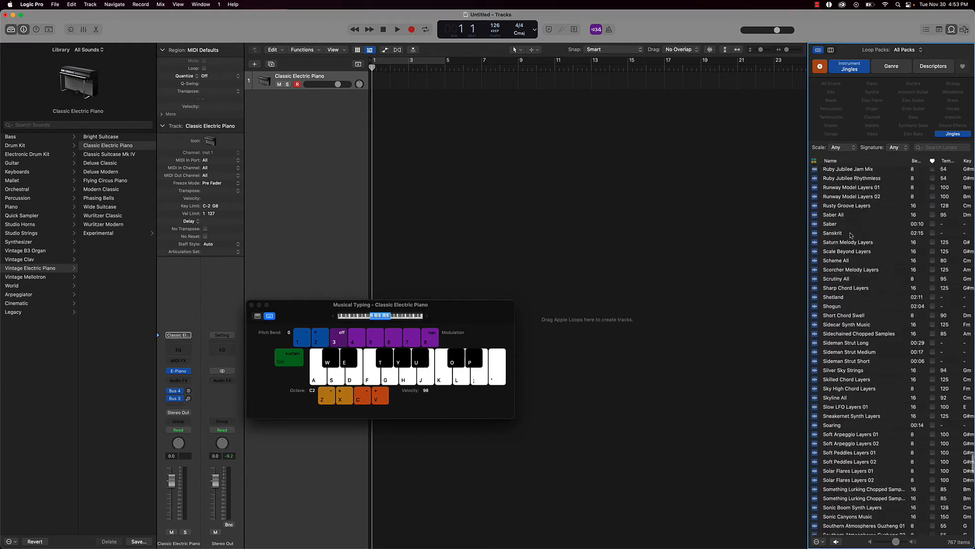
scroll(852, 235, "down", 5)
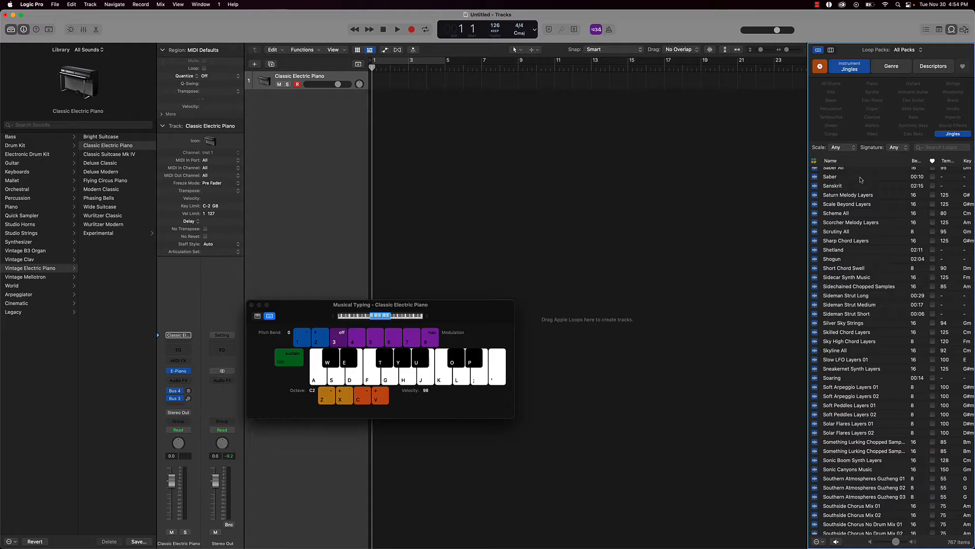
Preview the loops Skilled Chord Layers, Sky High Chord Layers, Skyline All and Slow LFO Layers 01
left_click(832, 335)
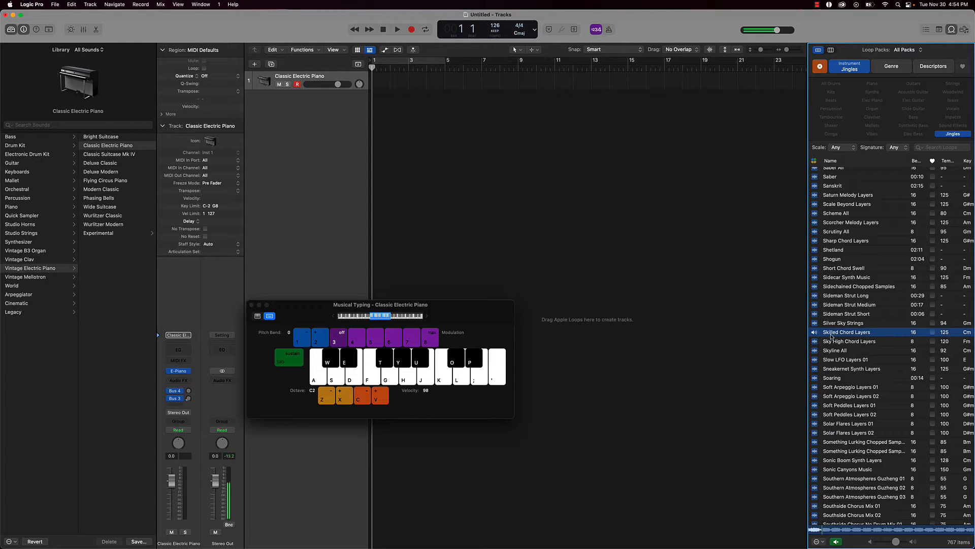
left_click(826, 343)
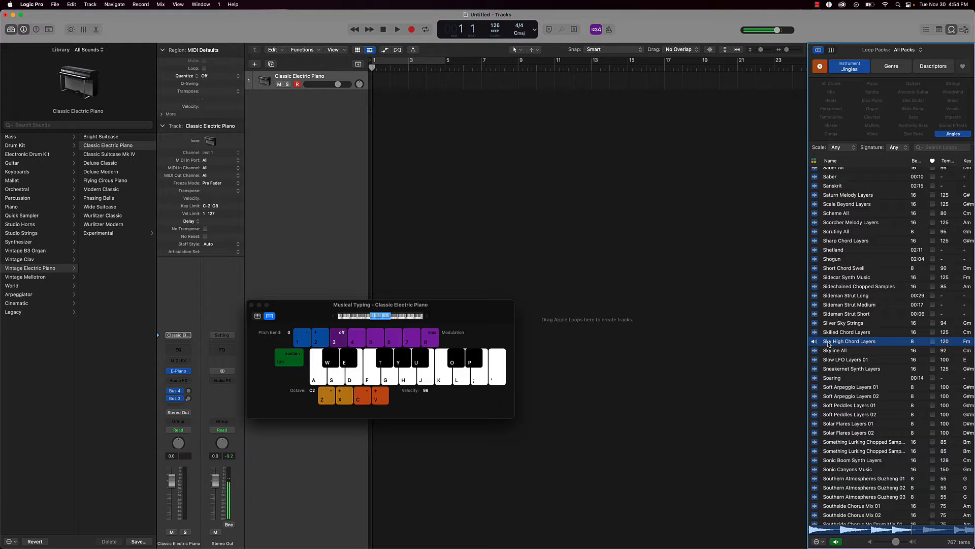
left_click(830, 351)
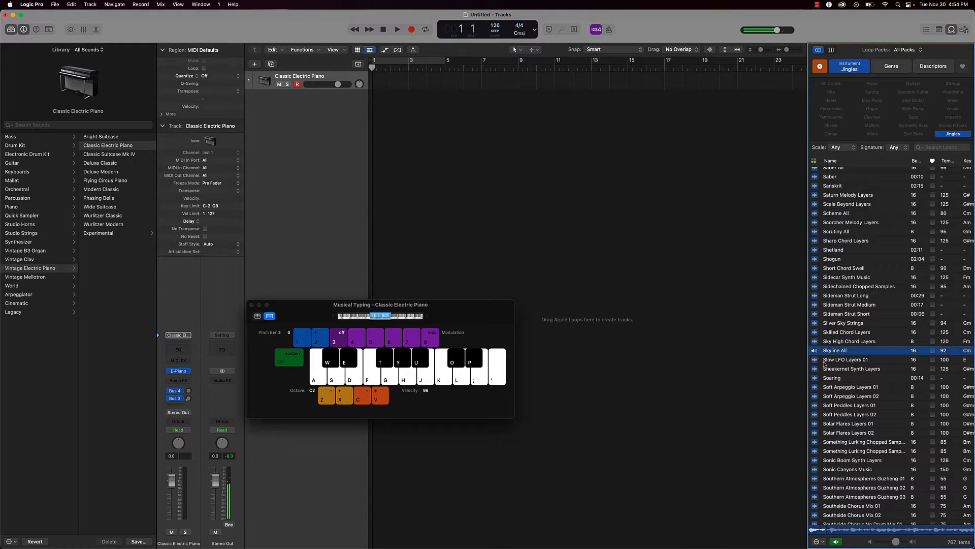
left_click(826, 360)
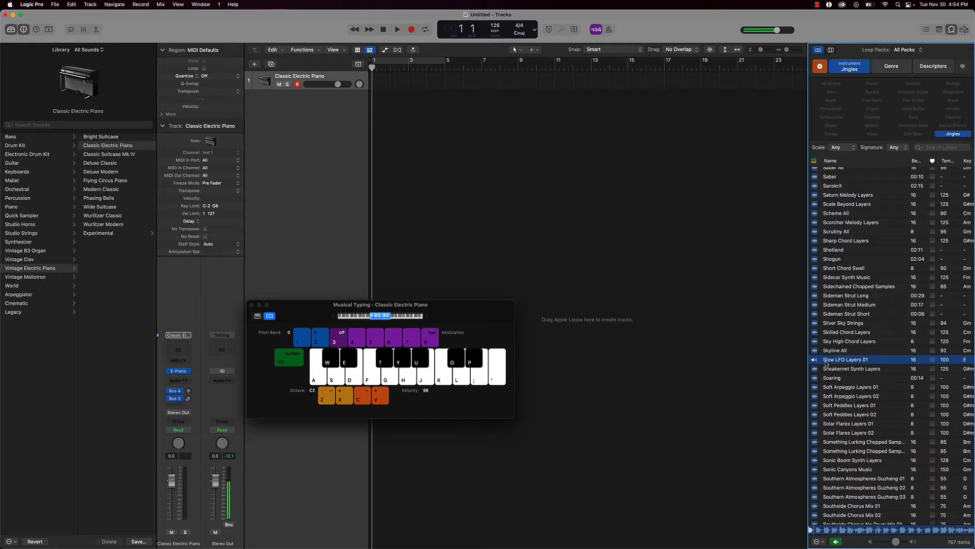
scroll(824, 368, "up", 1)
scroll(823, 370, "up", 1)
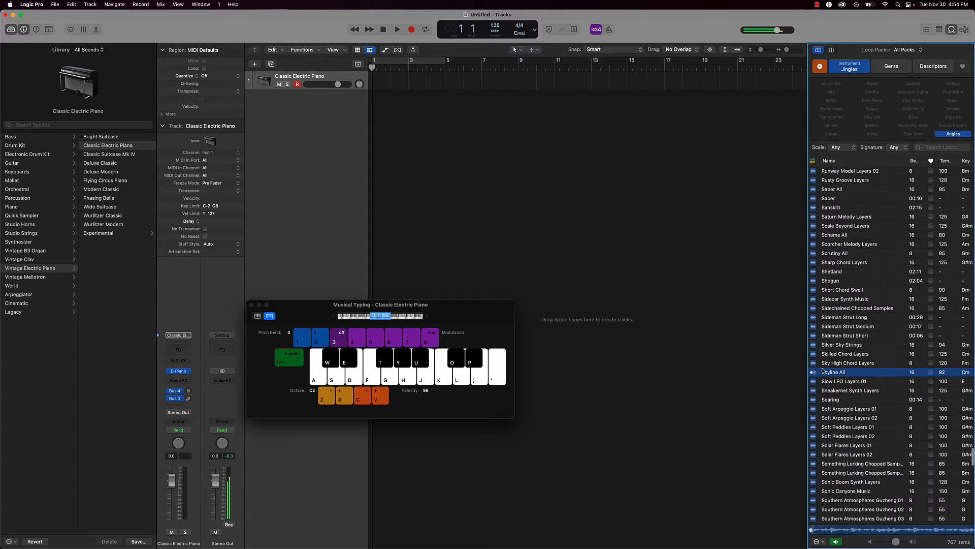
Preview the Sideman Strut Medium and Long, Soft Peddles Layers 02 and 01, and Solar Flares Layers 01 loops
left_click(827, 326)
left_click(830, 317)
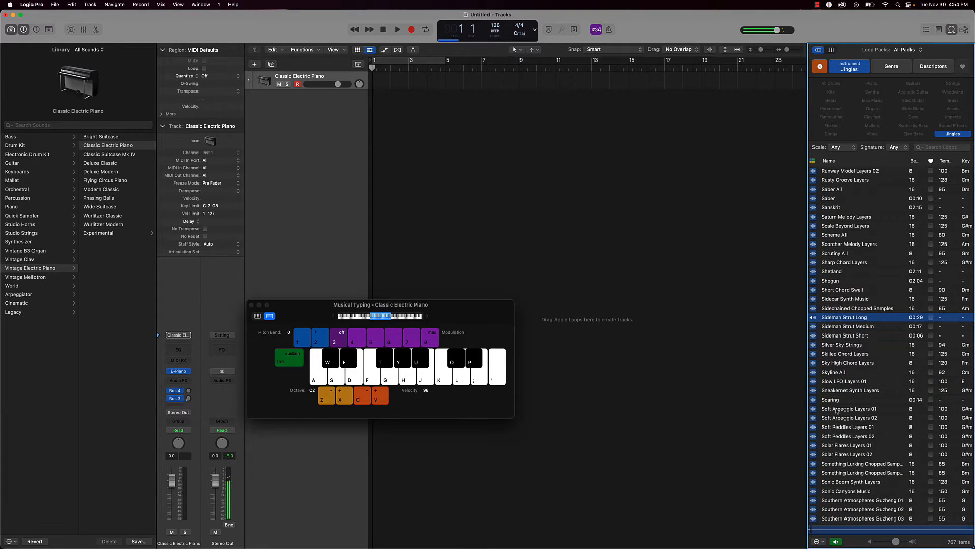
left_click(833, 436)
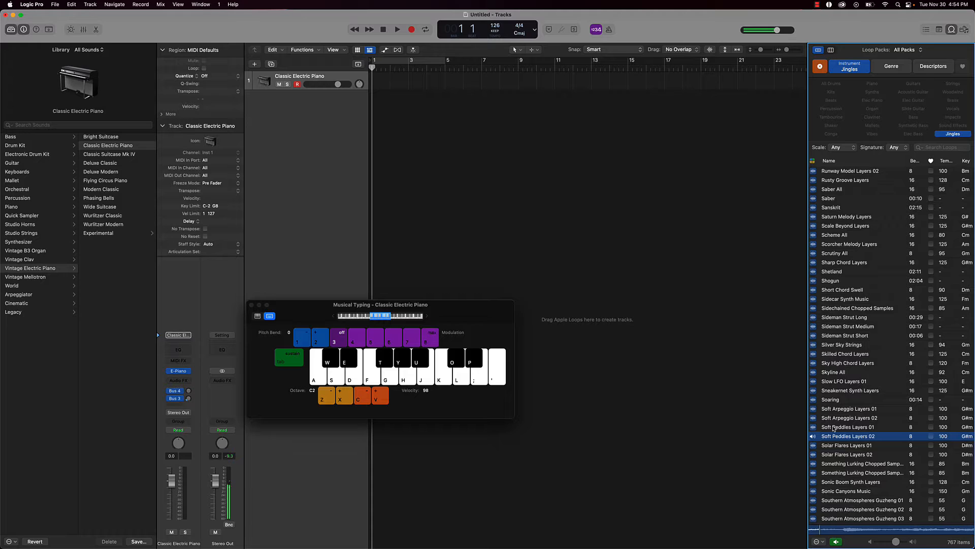
left_click(833, 429)
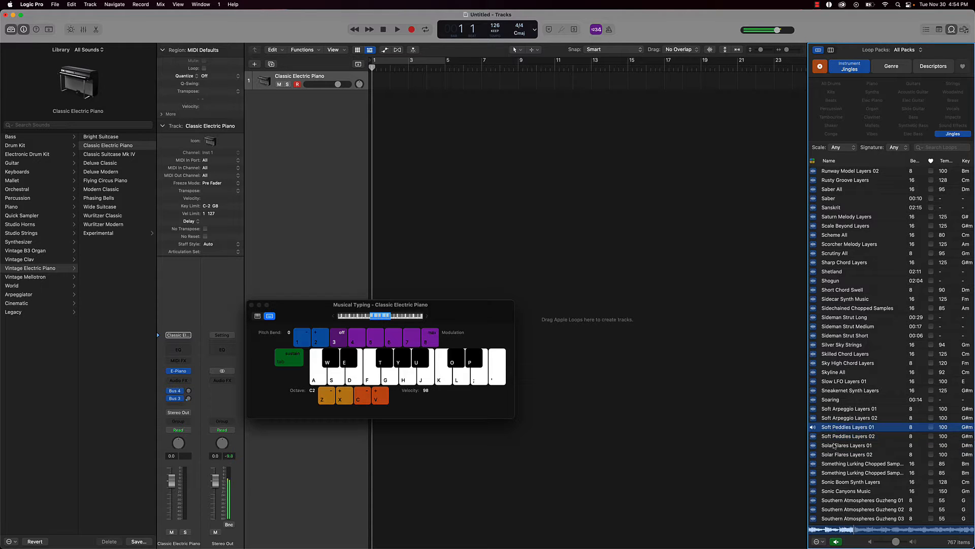
left_click(834, 446)
Preview both Something Lurking Chopped Samples loops and load Something Lurking Chopped Samples 02 into a new Quick Sampler track
left_click(846, 474)
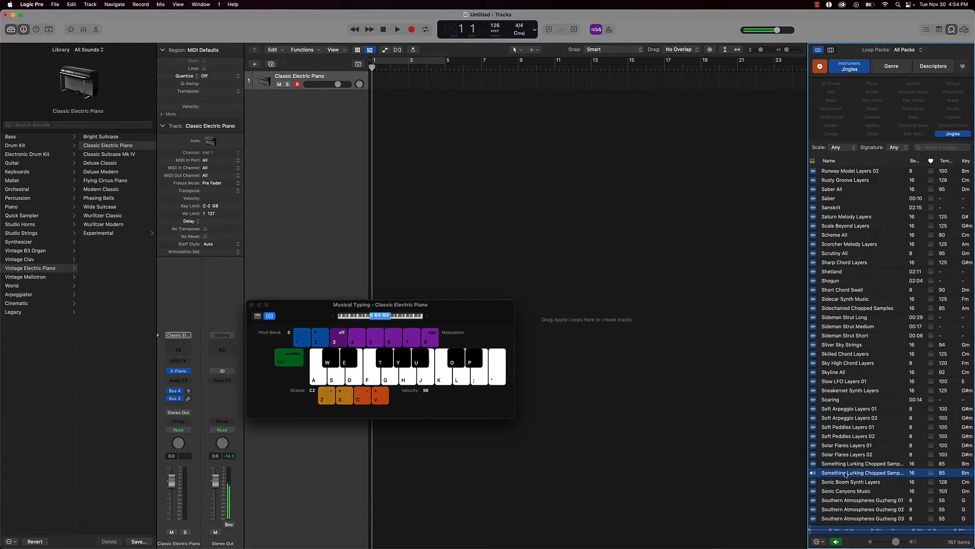
scroll(845, 473, "down", 2)
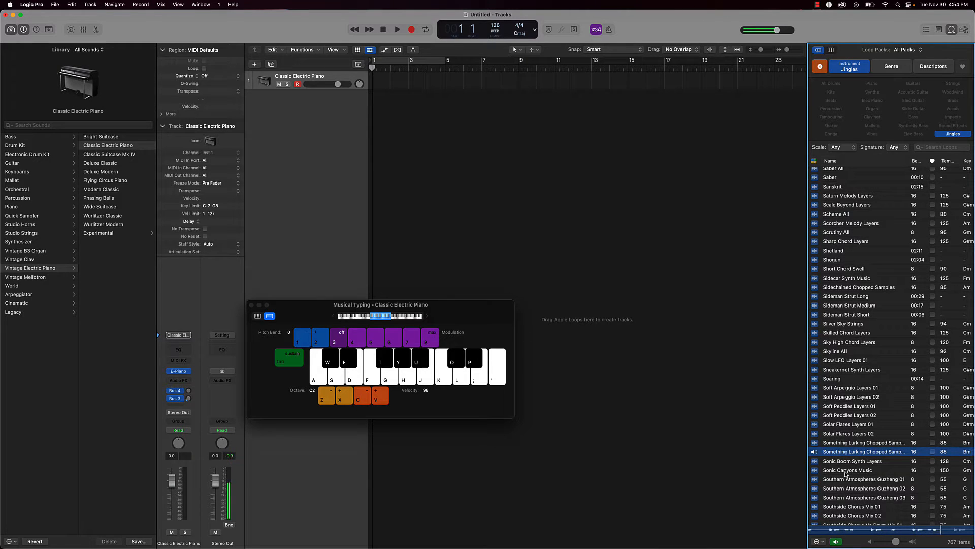
left_click(835, 443)
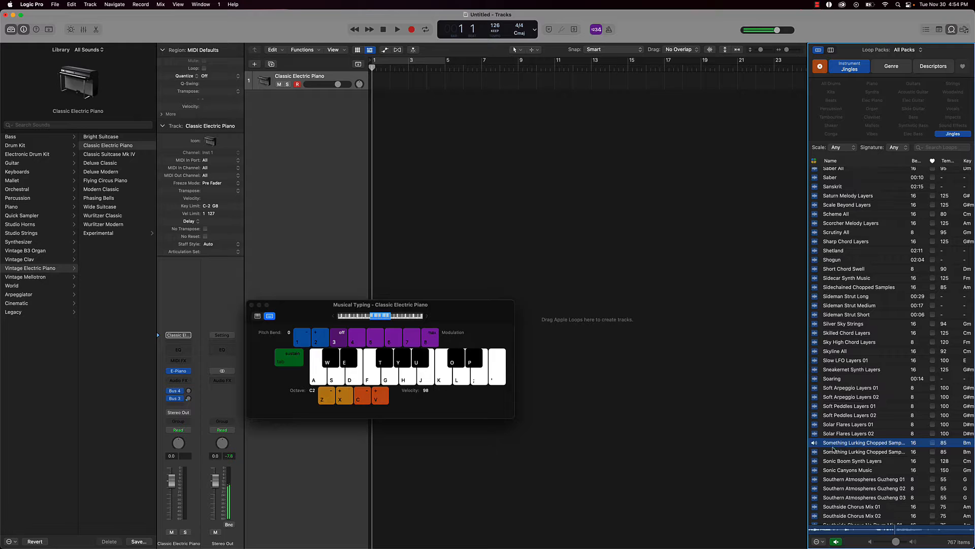
left_click(830, 445)
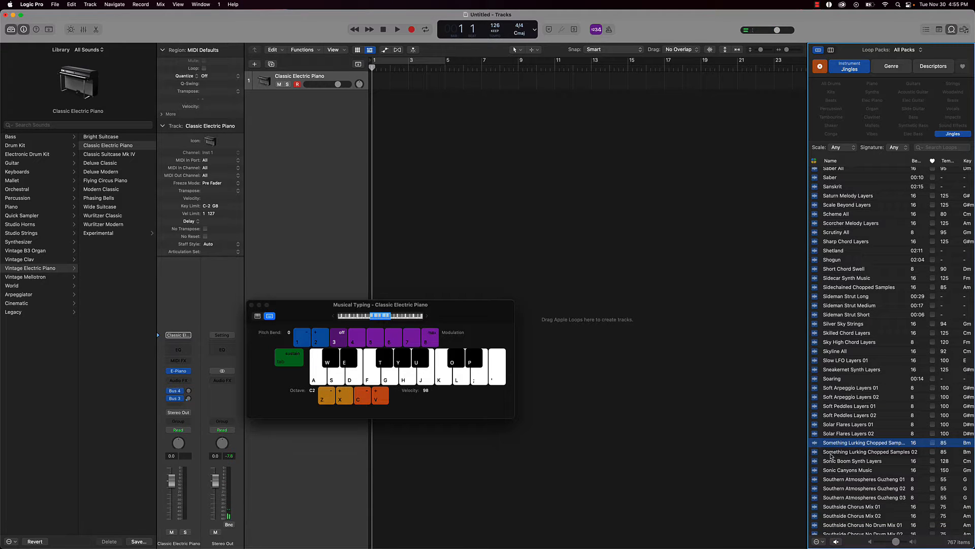
left_click_drag(831, 455, 316, 111)
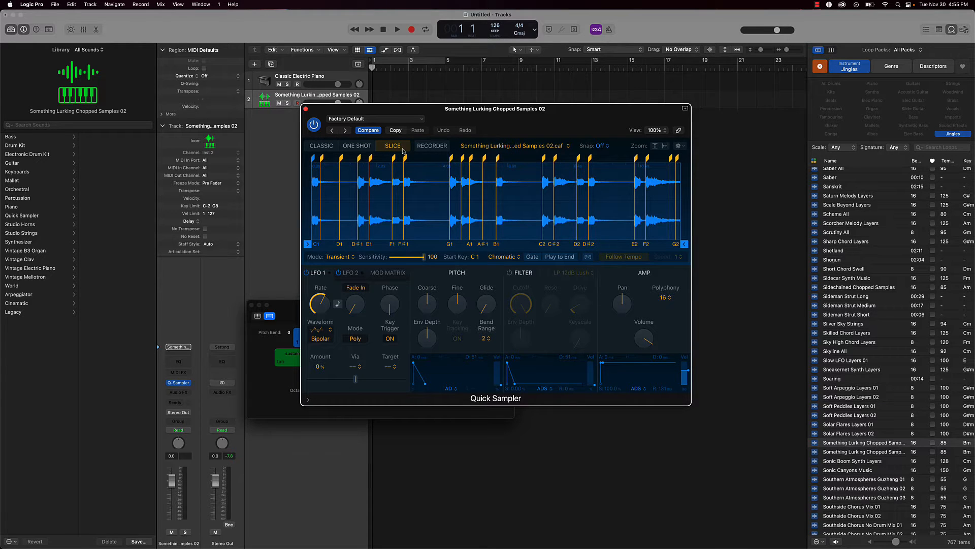
Set Quick Sampler to Classic mode with Flex and Follow Tempo turned on, and close its window
left_click(356, 146)
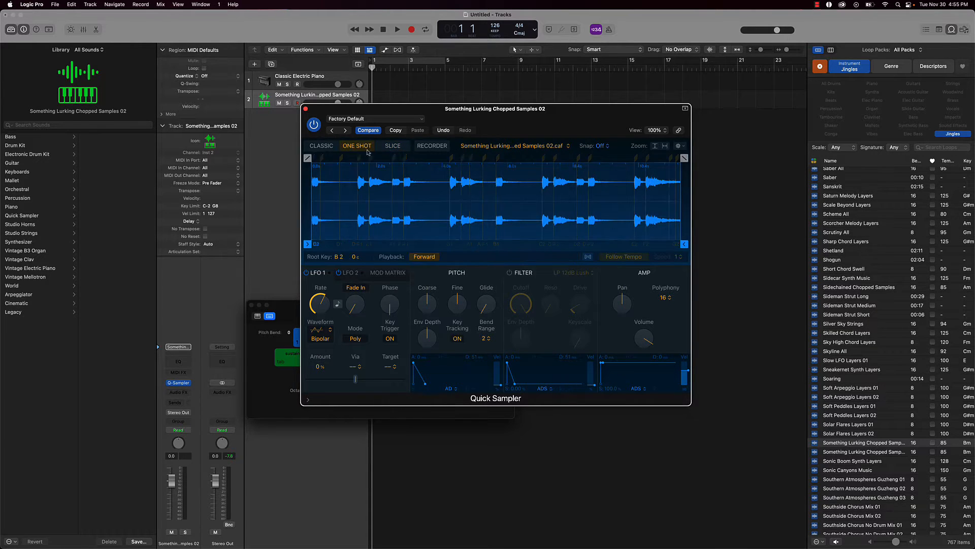
left_click(321, 146)
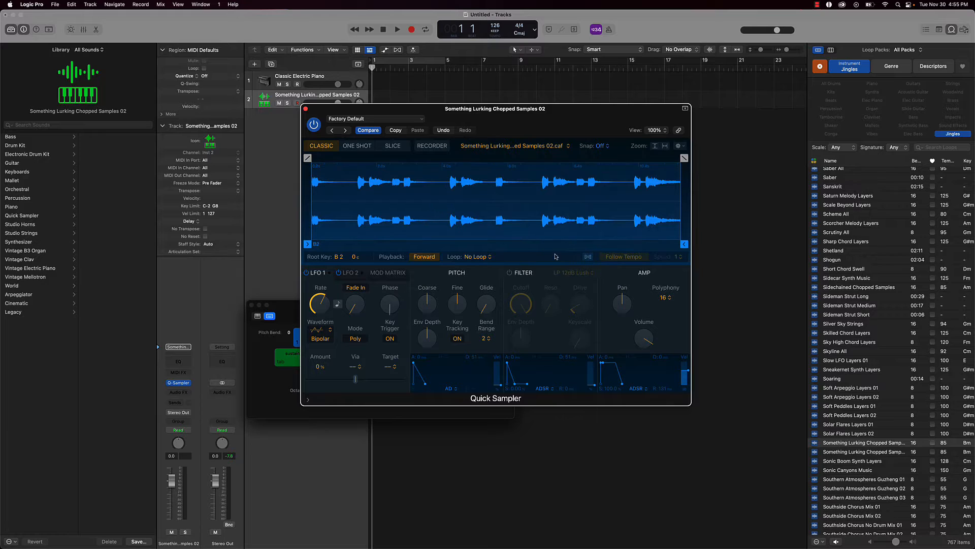
left_click(587, 257)
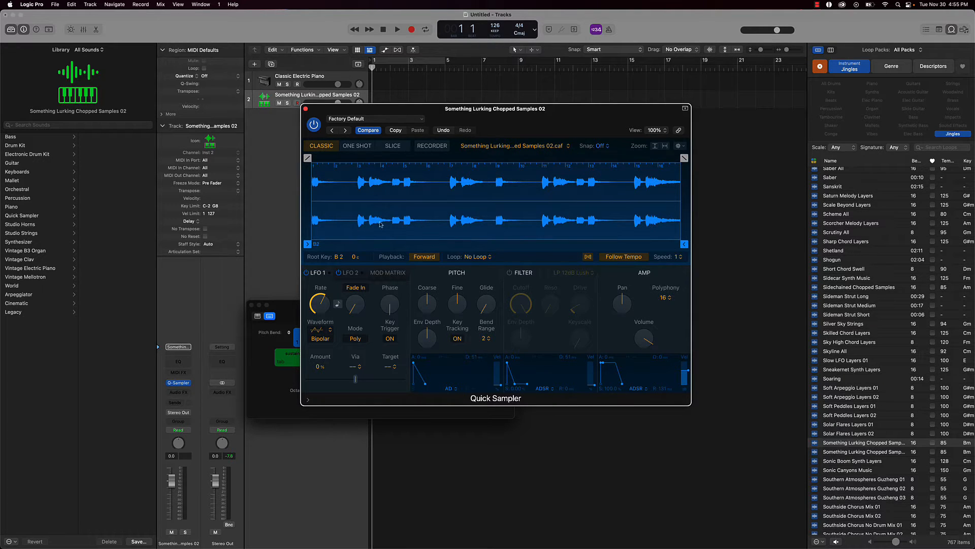
left_click(305, 109)
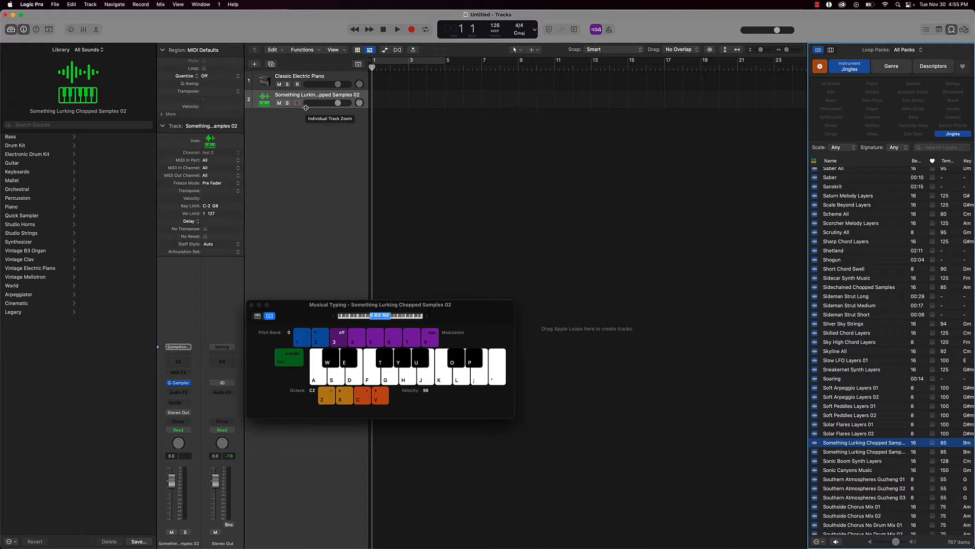
Audition the sample at different pitches by playing C3, E3 and B2 with Musical Typing
key("k")
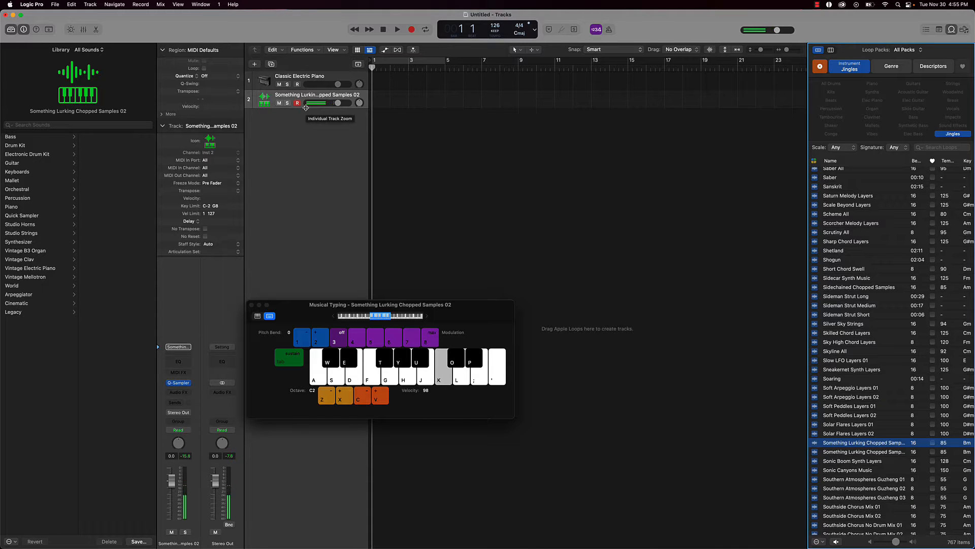
key("semicolon")
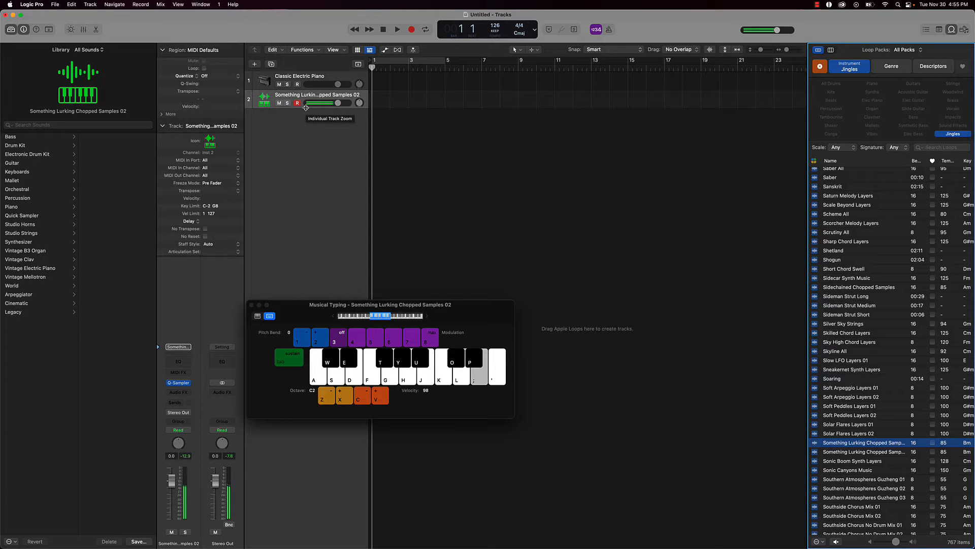
key("j")
With the metronome on, record a B2 note from bar 1 for about four bars on the sampler track and open the region in the Piano Roll
key("Return")
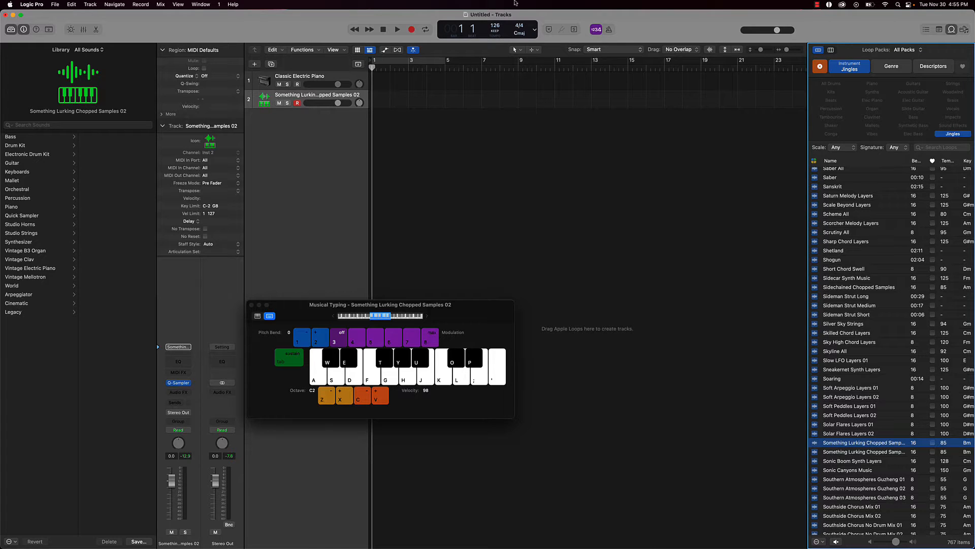
left_click(610, 30)
key("r")
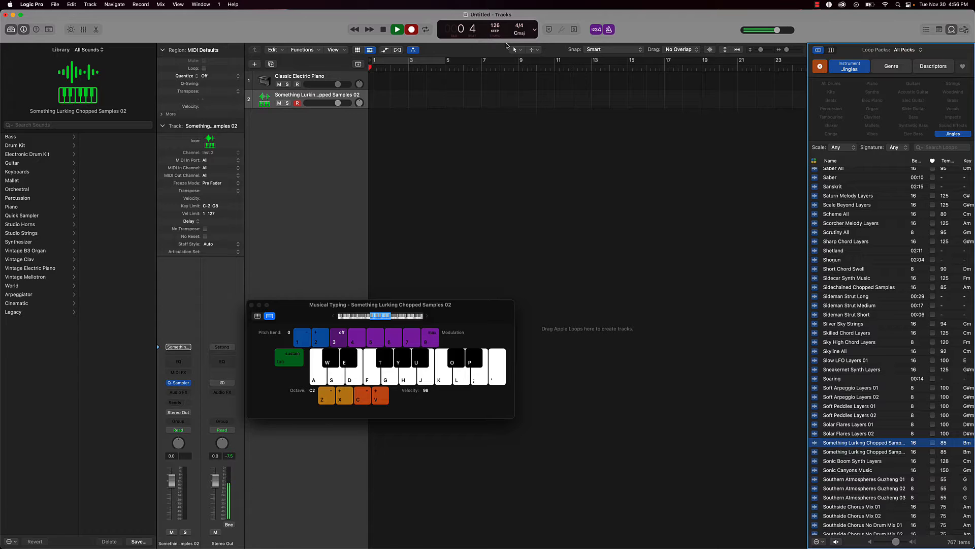
key("j")
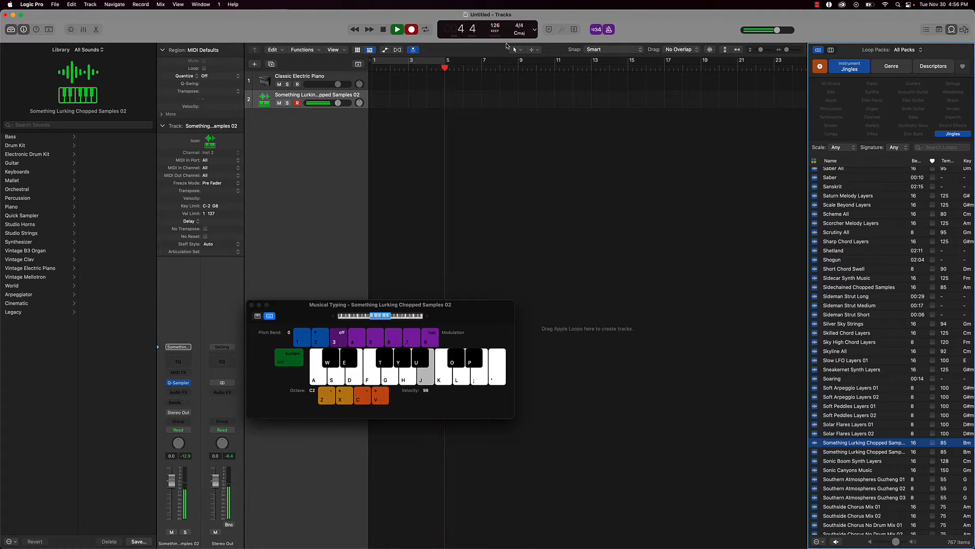
key("space")
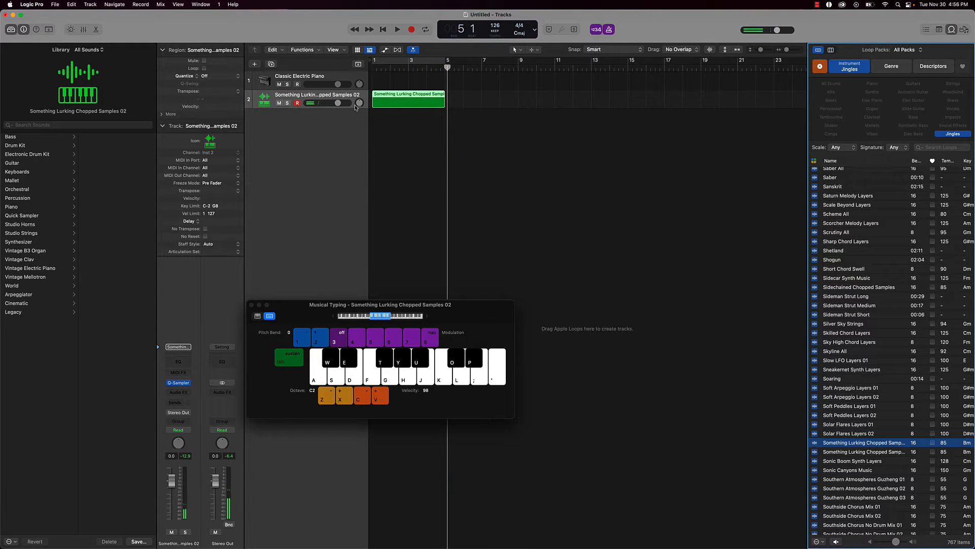
double_click(402, 103)
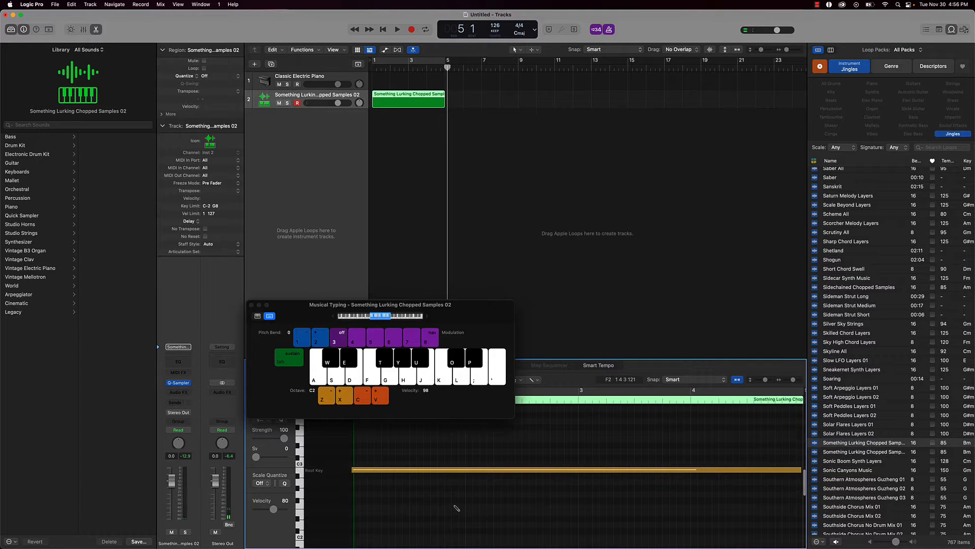
Quantize the recorded B2 note to 1/16 notes in the Piano Roll and close Musical Typing
key("super+a")
left_click_drag(316, 309, 382, 186)
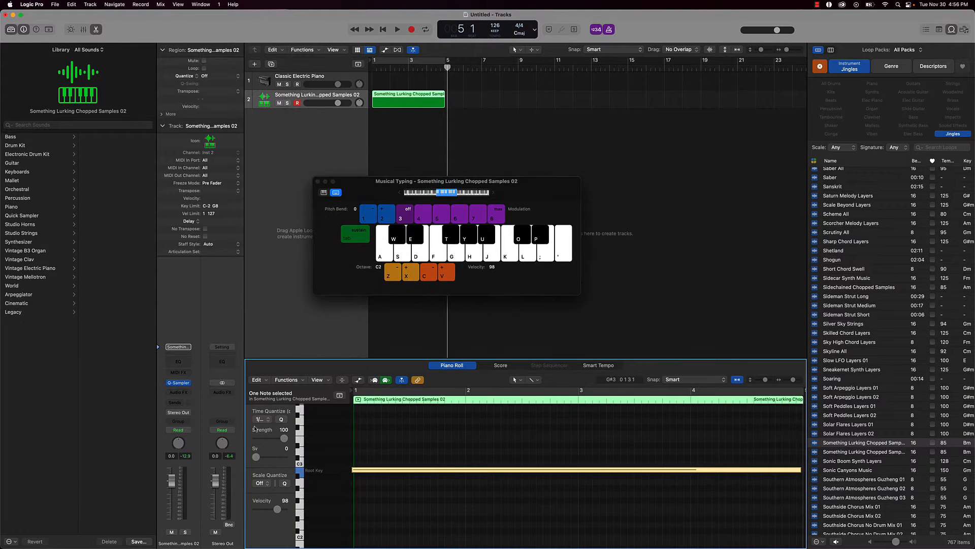
left_click(400, 451)
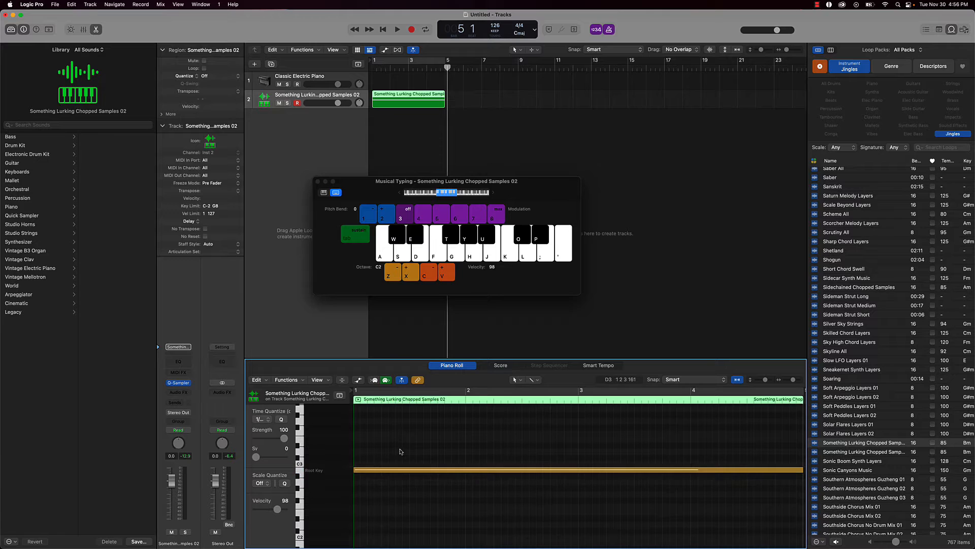
scroll(401, 450, "down", 5)
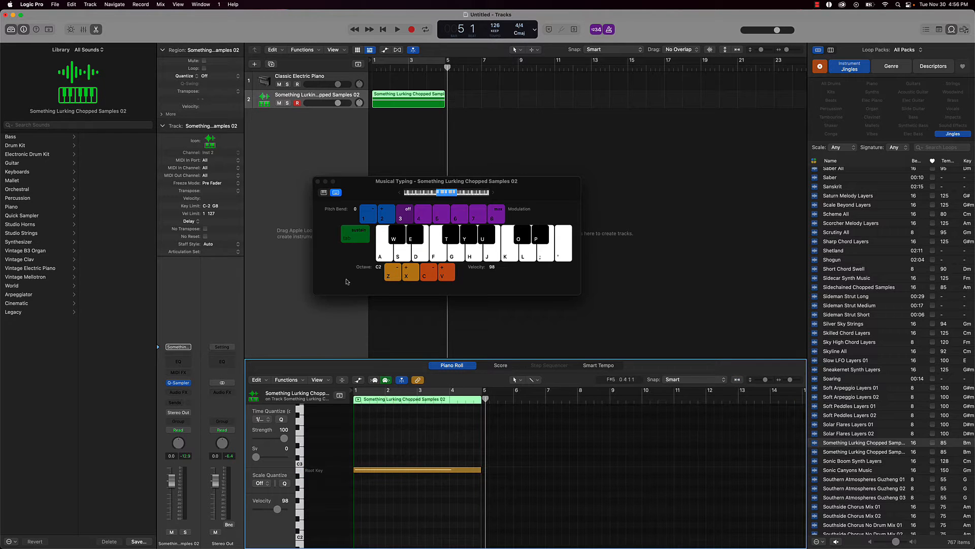
left_click(318, 181)
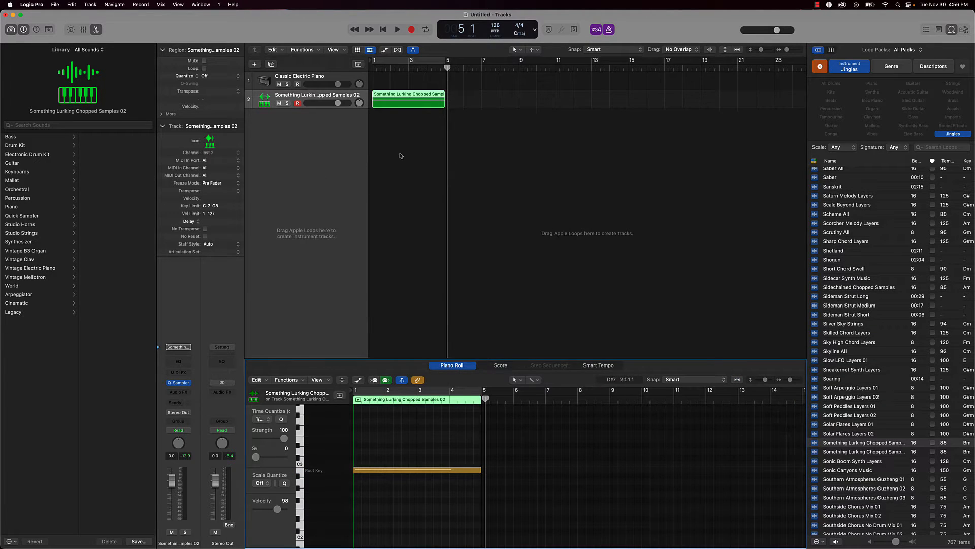
Delete the empty Classic Electric Piano track
left_click(502, 153)
left_click(323, 76)
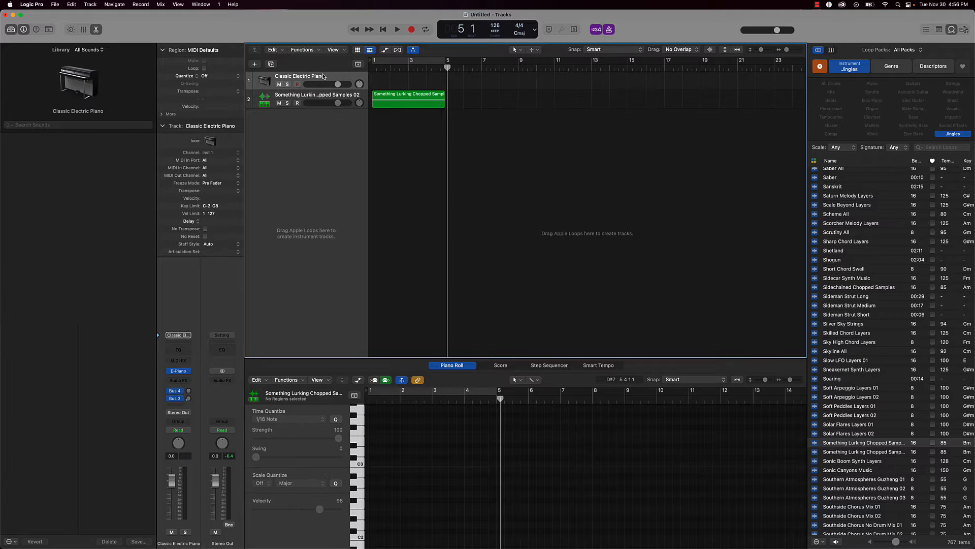
key("super+BackSpace")
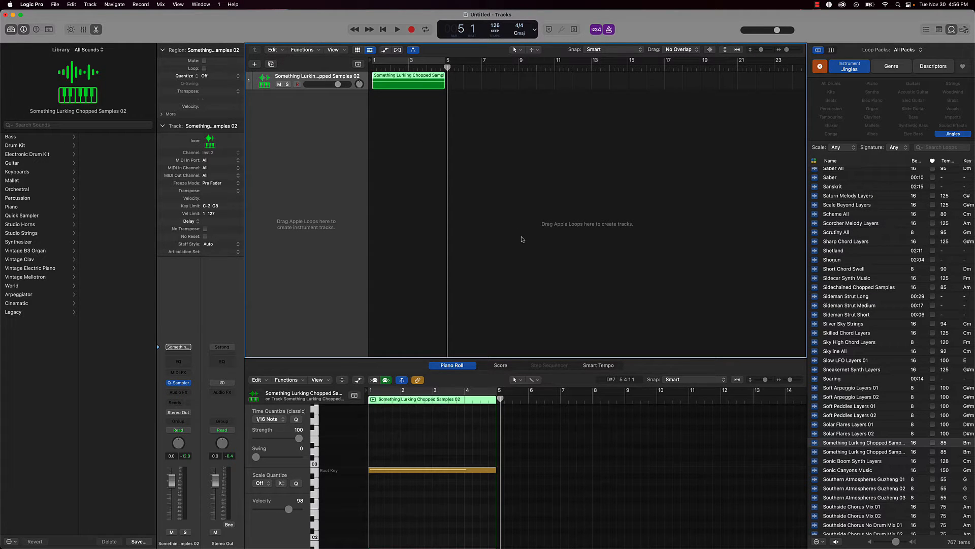
Clear the Jingles filter and filter the Apple Loops by the All Drums instrument and the Hip Hop genre
left_click(952, 134)
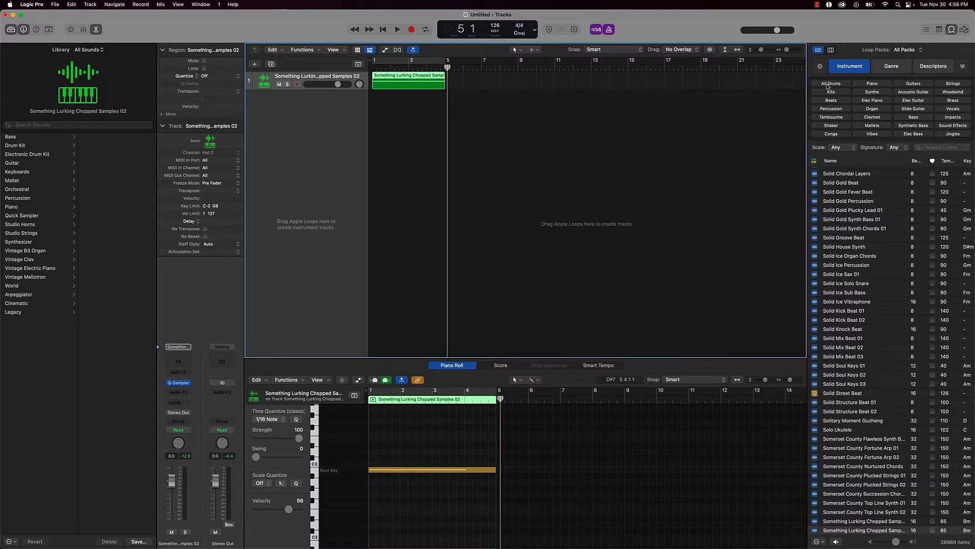
left_click(824, 85)
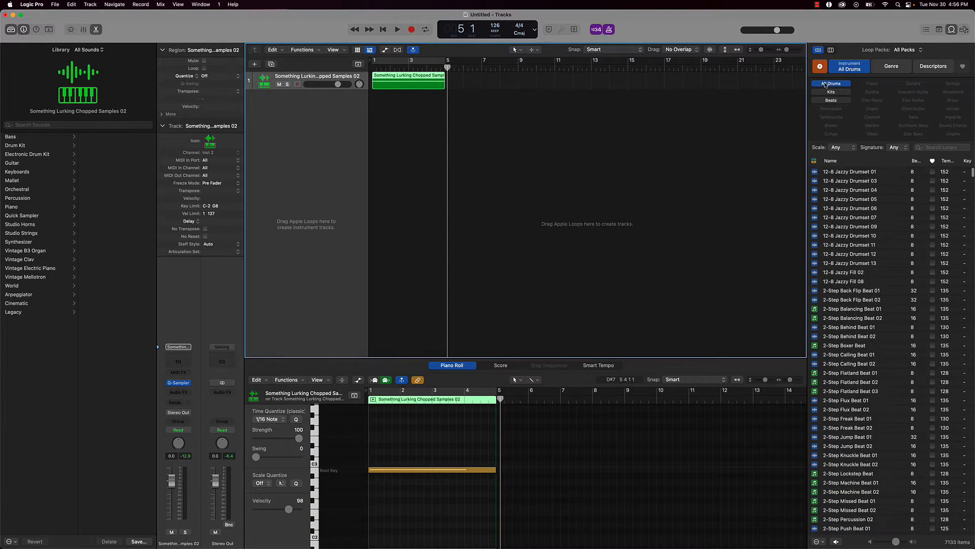
left_click(890, 68)
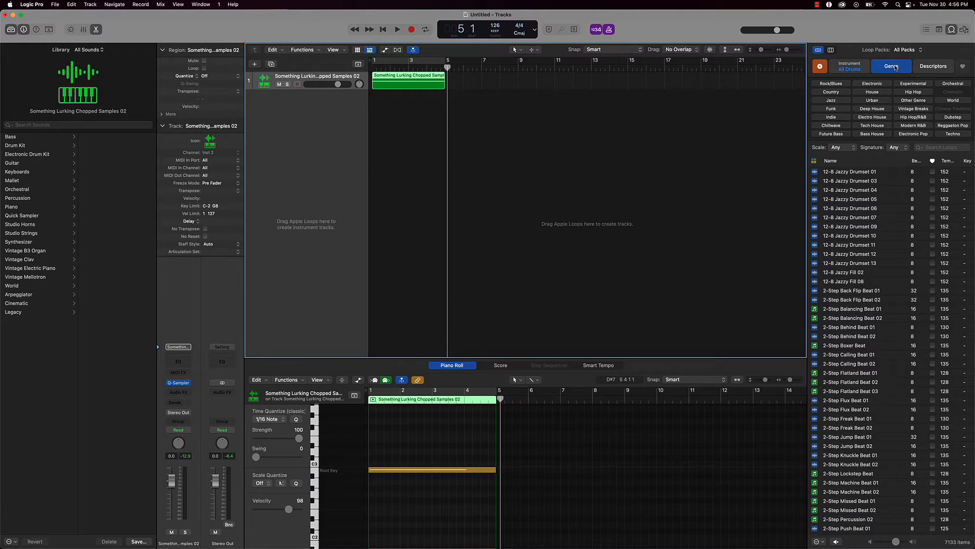
left_click(914, 93)
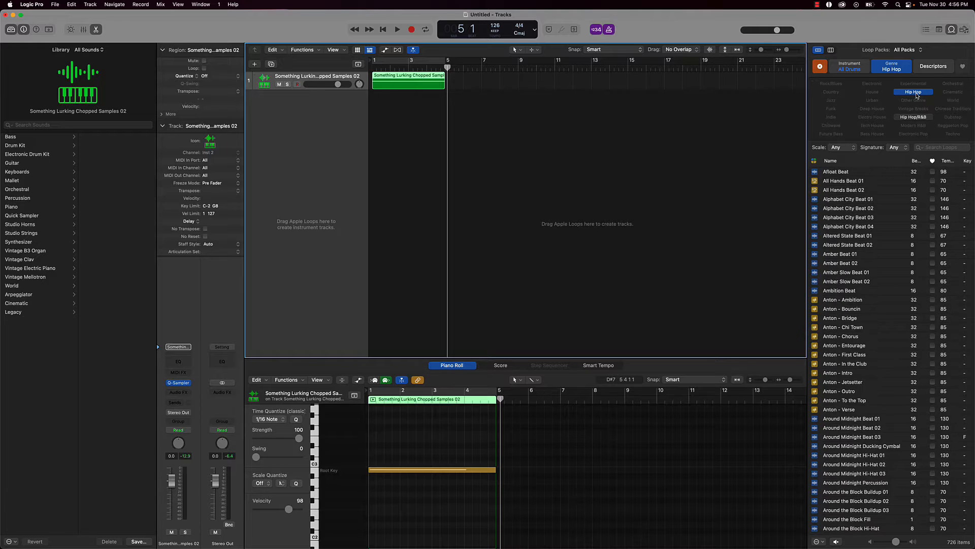
Preview Chill Hip-Hop Hi-Hat 01 and Chill Hip-Hop Beat 09, and add Chill Hip-Hop Beat 09 on a new track at bar 1
scroll(870, 229, "down", 20)
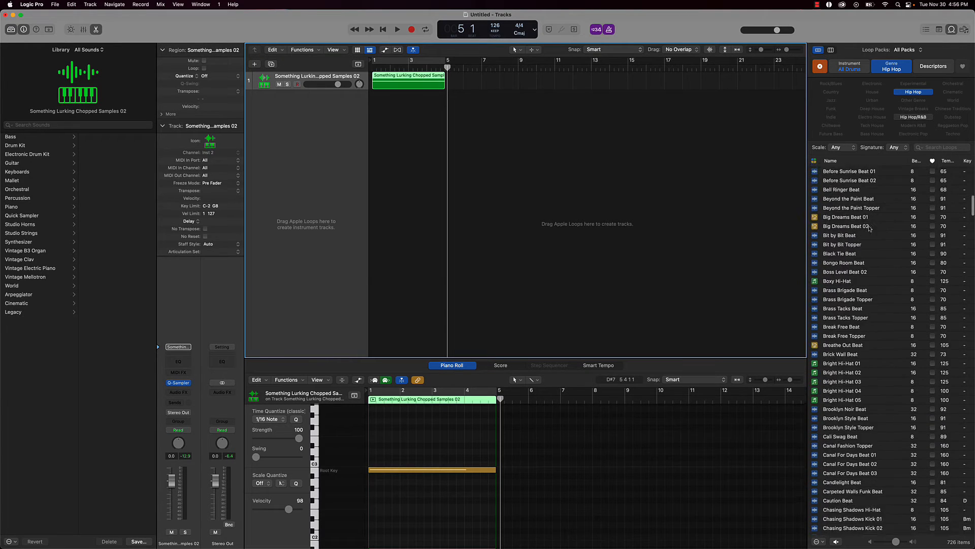
scroll(870, 228, "up", 10)
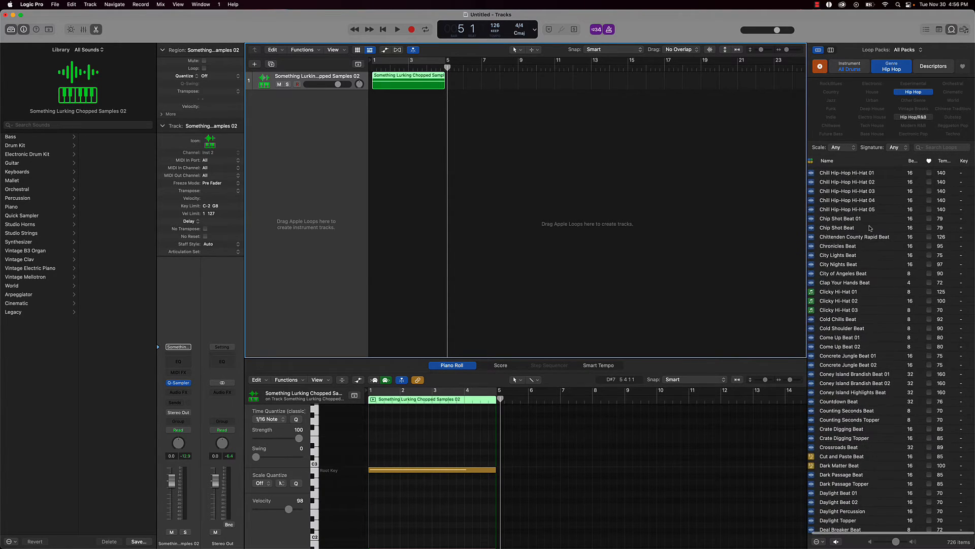
scroll(871, 228, "up", 1)
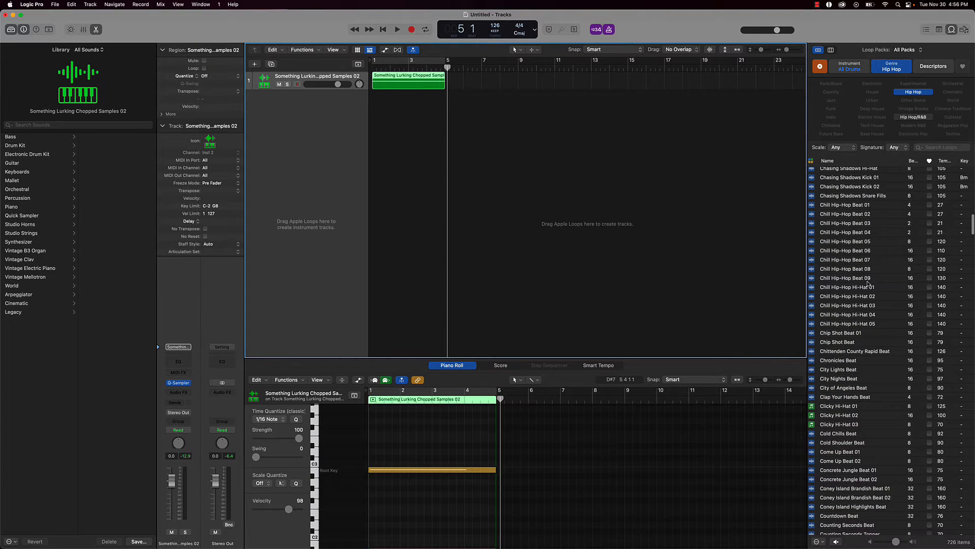
left_click(865, 287)
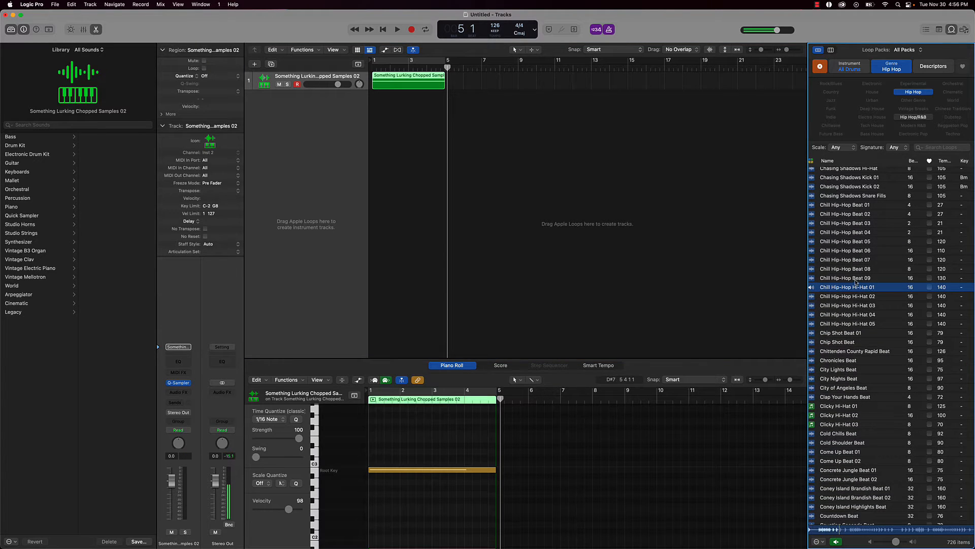
left_click(856, 279)
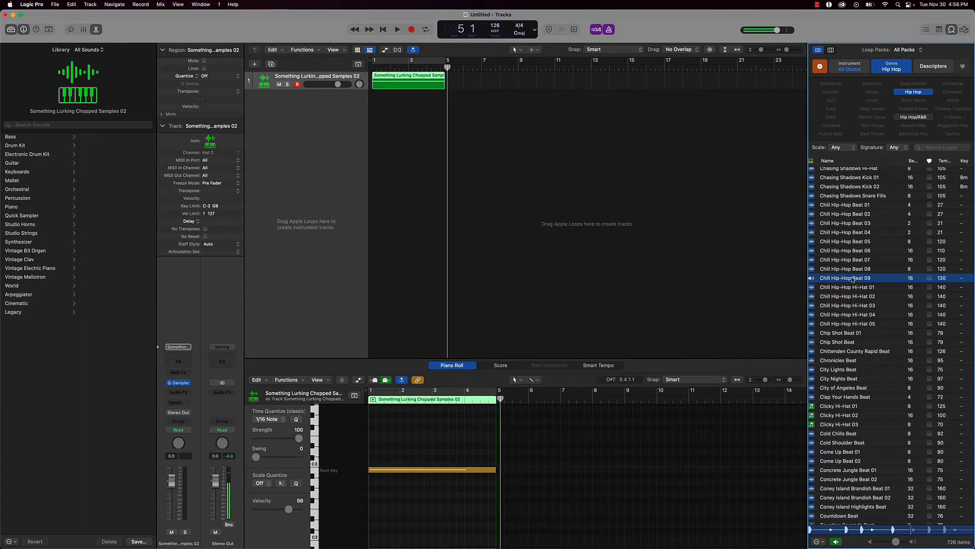
left_click_drag(853, 279, 370, 159)
left_click(509, 175)
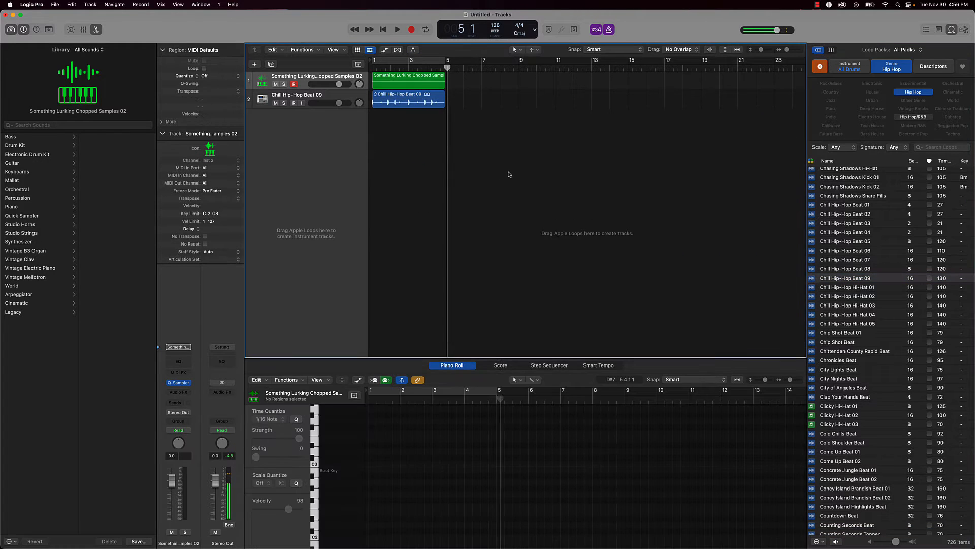
Cycle playback from bar 1 to bar 5, preview Chill Hip-Hop Hi-Hat 03 against it, and add that loop on a new track at bar 1
left_click(438, 60)
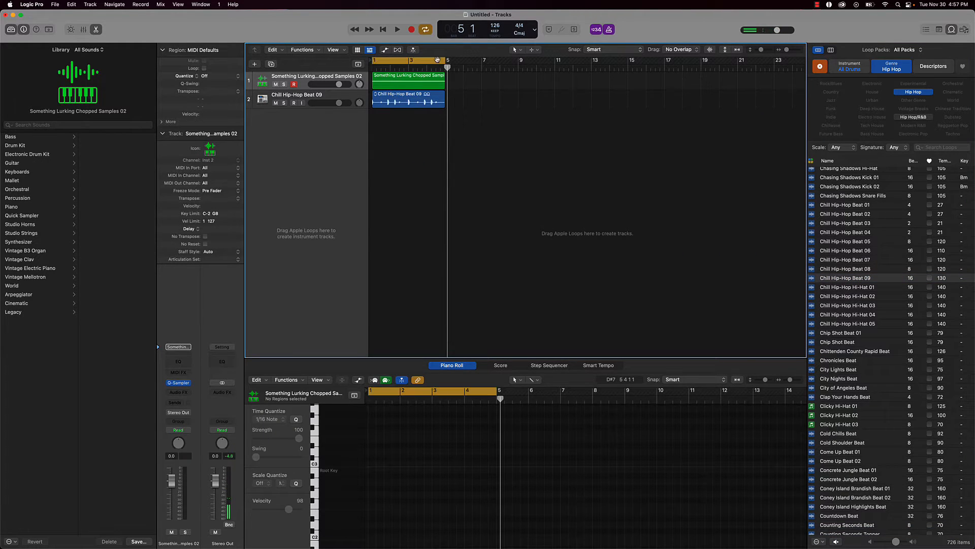
key("space")
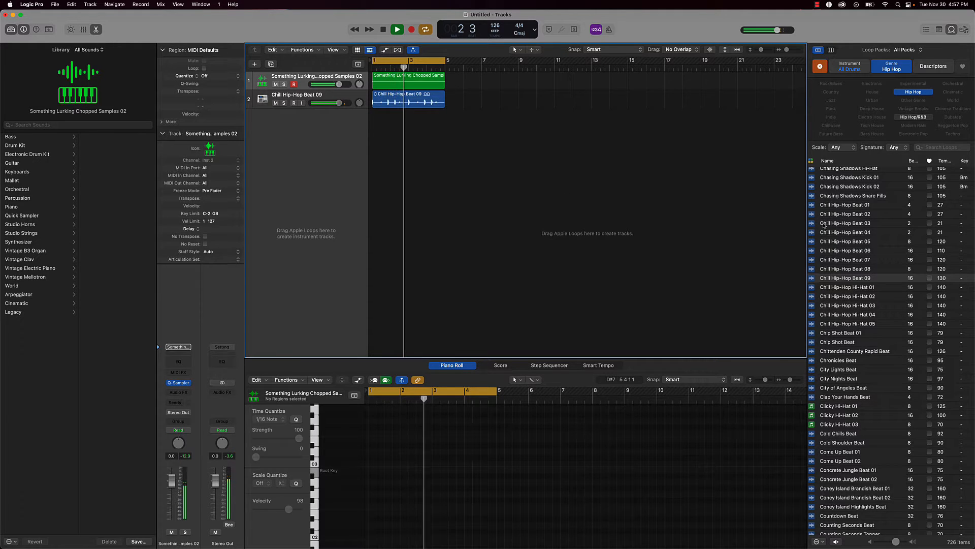
left_click(848, 305)
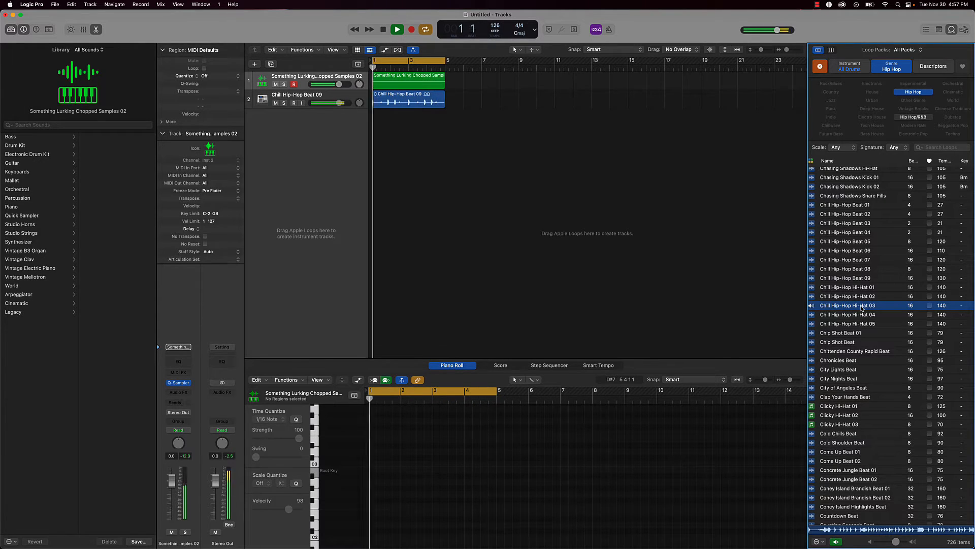
left_click_drag(862, 307, 384, 122)
key("space")
left_click(502, 179)
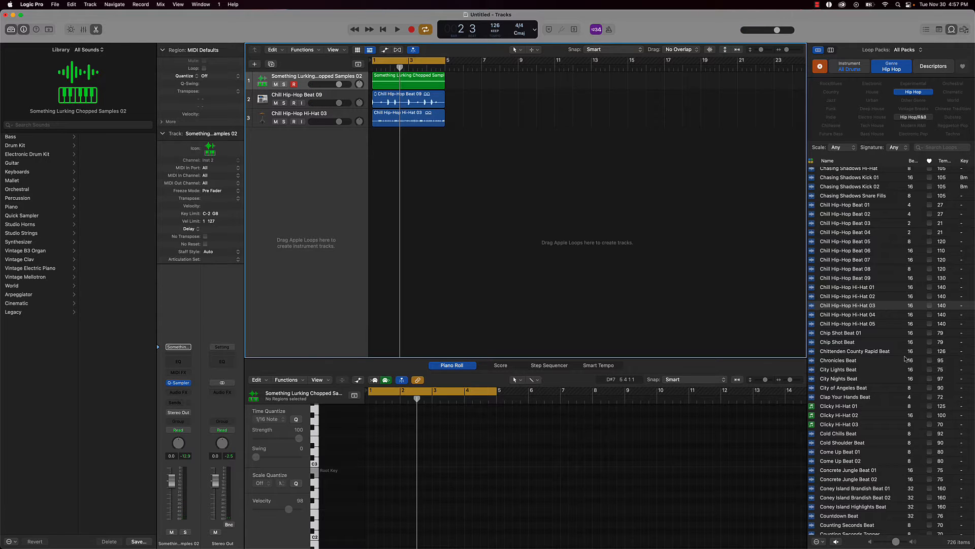
Switch the loop filter's instrument from All Drums to Bass within the Hip Hop genre
scroll(905, 359, "down", 2)
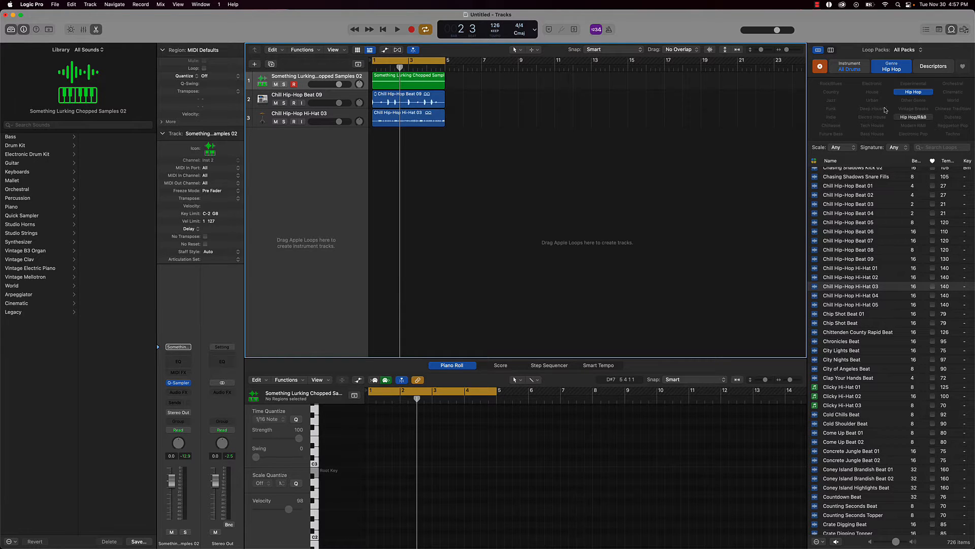
left_click(919, 94)
left_click(919, 95)
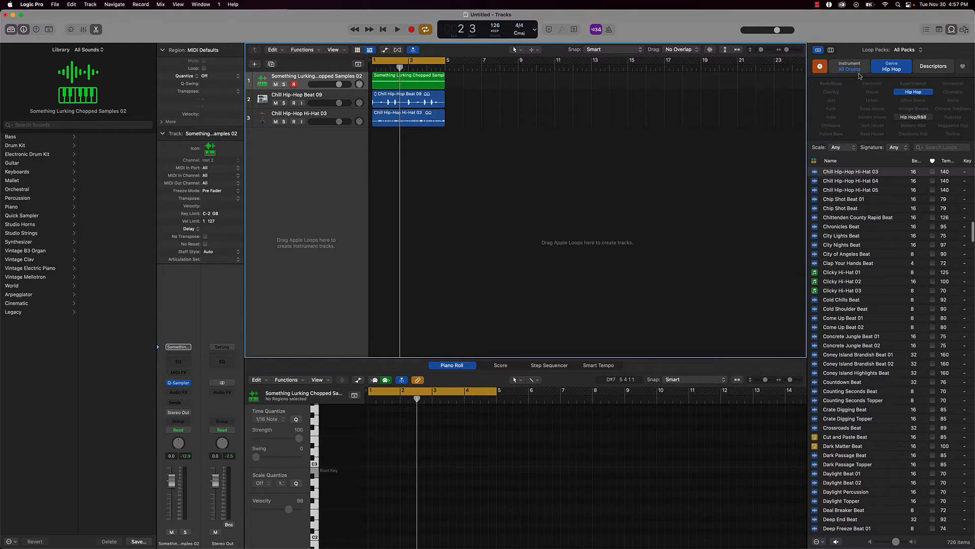
left_click(857, 74)
left_click(838, 84)
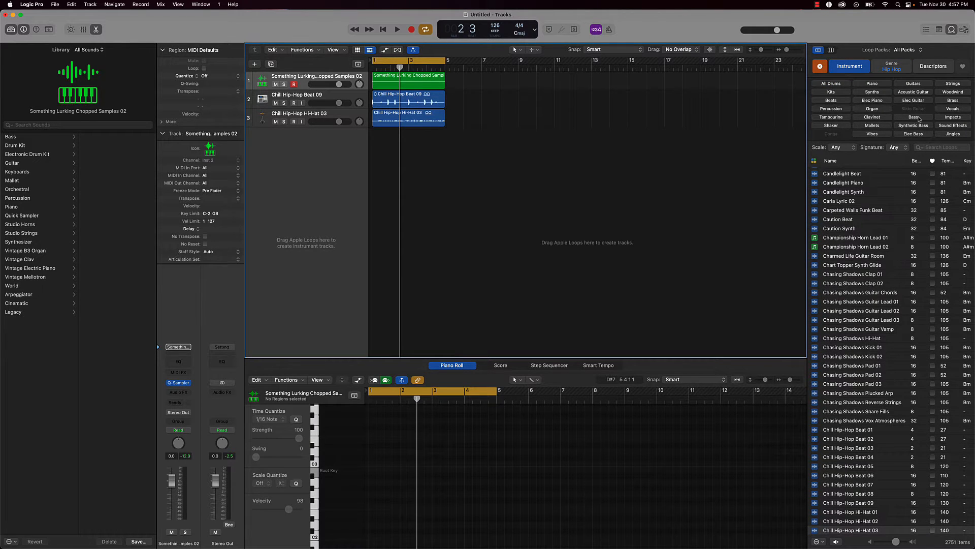
left_click(914, 116)
left_click(893, 68)
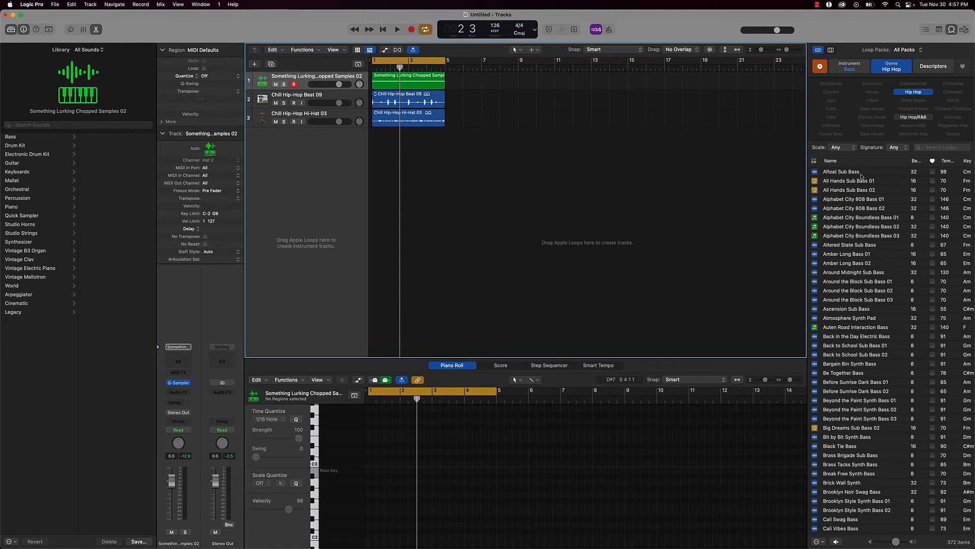
Preview Amber Long Bass 02 and Around the Block Sub Bass 01, and load Around the Block Sub Bass 01 into a new Quick Sampler track
left_click(840, 263)
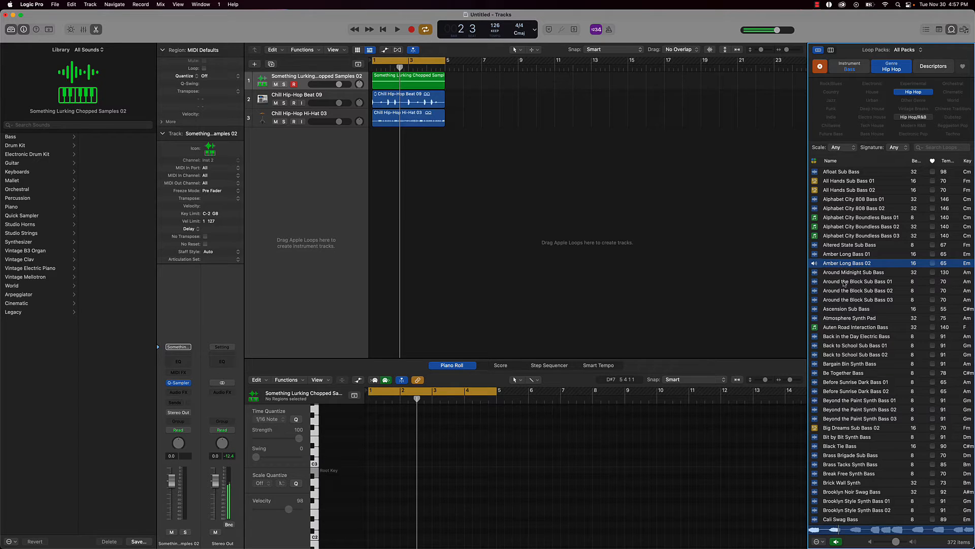
left_click(845, 283)
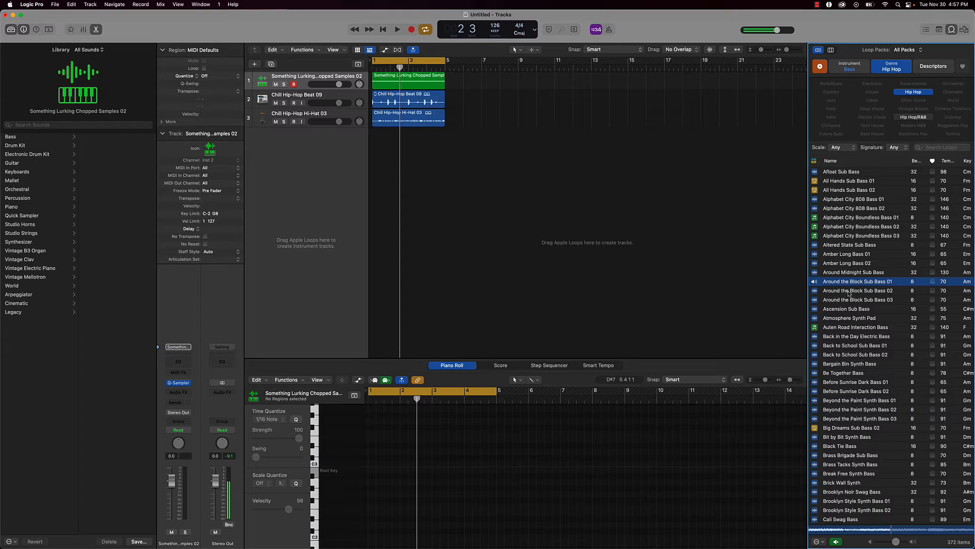
left_click(826, 283)
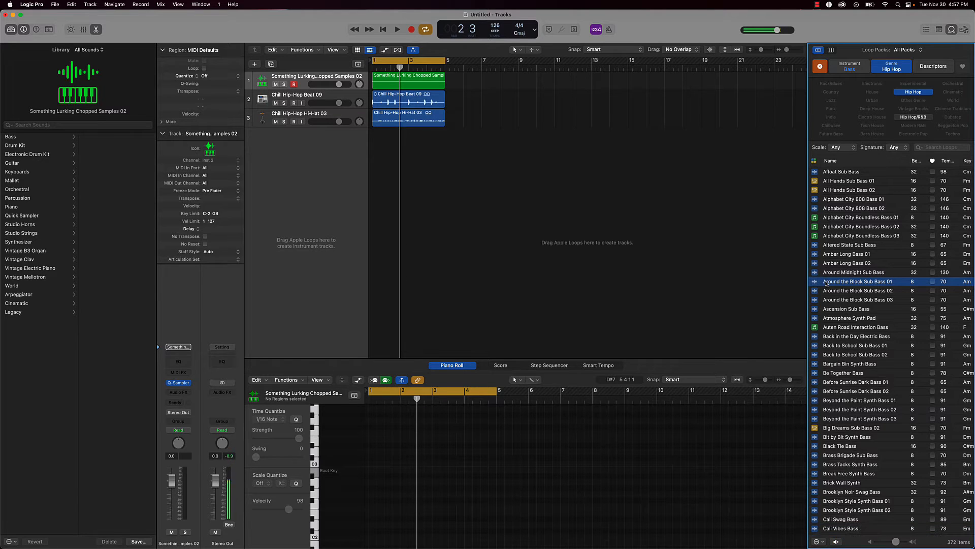
left_click_drag(833, 282, 300, 150)
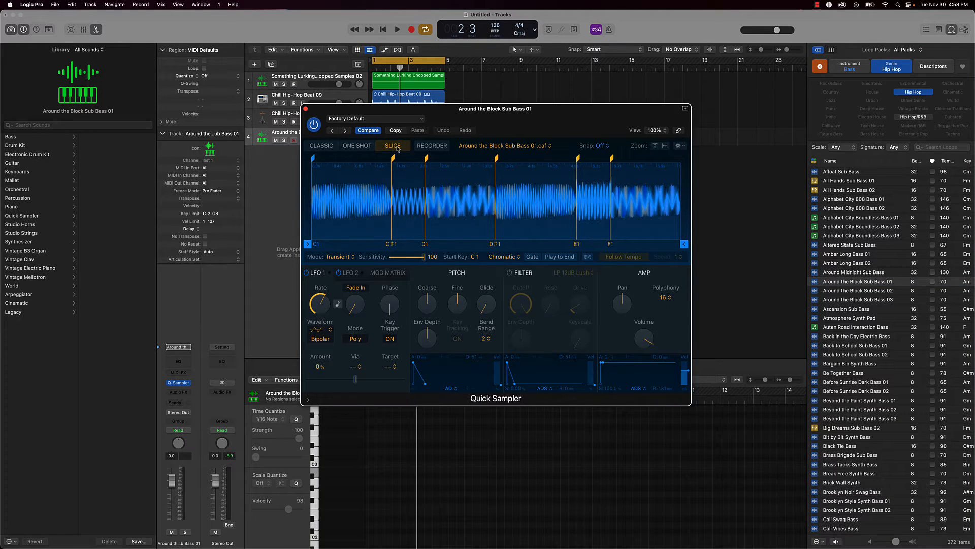
Set the bass Quick Sampler to Classic mode and audition the sample at B3 and B2 with Musical Typing
left_click(322, 145)
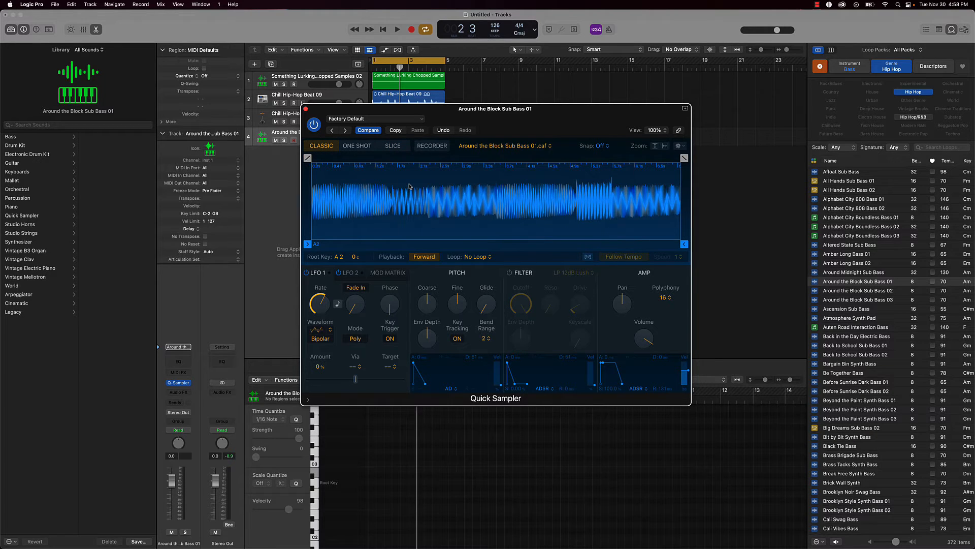
key("super+k")
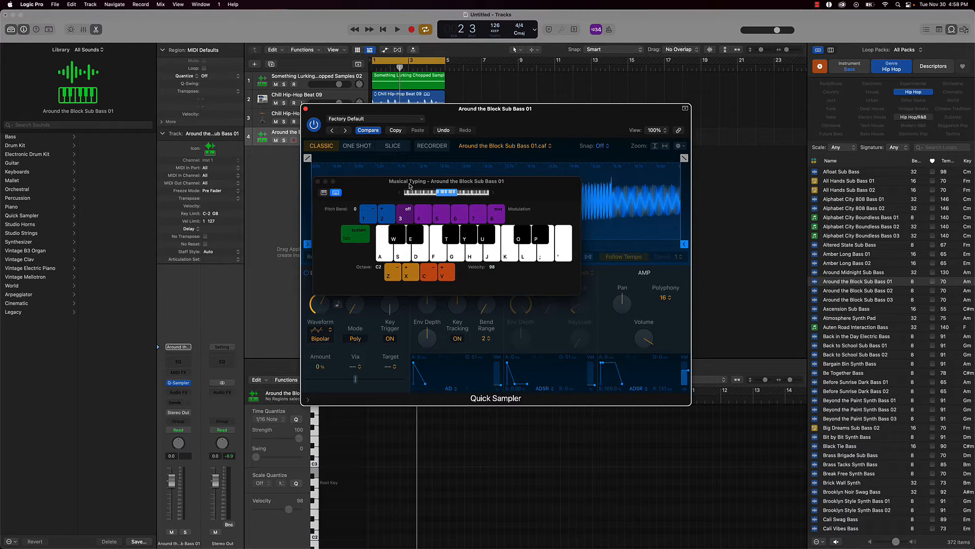
key("x")
key("j")
key("j")
key("z")
key("j")
Move Musical Typing clear of Quick Sampler, turn on Flex for the bass sample, and close the Quick Sampler window
left_click_drag(370, 188, 686, 78)
left_click(589, 260)
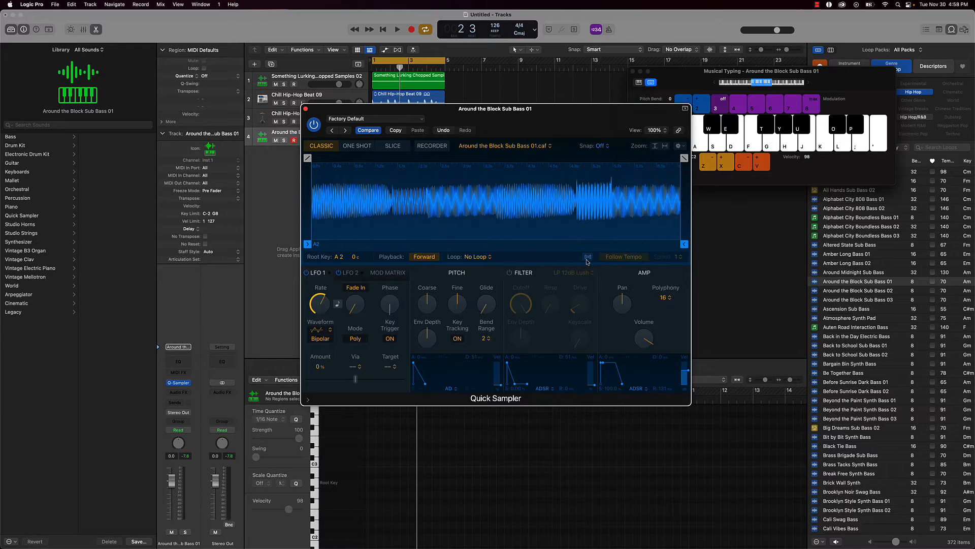
left_click(589, 261)
left_click(305, 108)
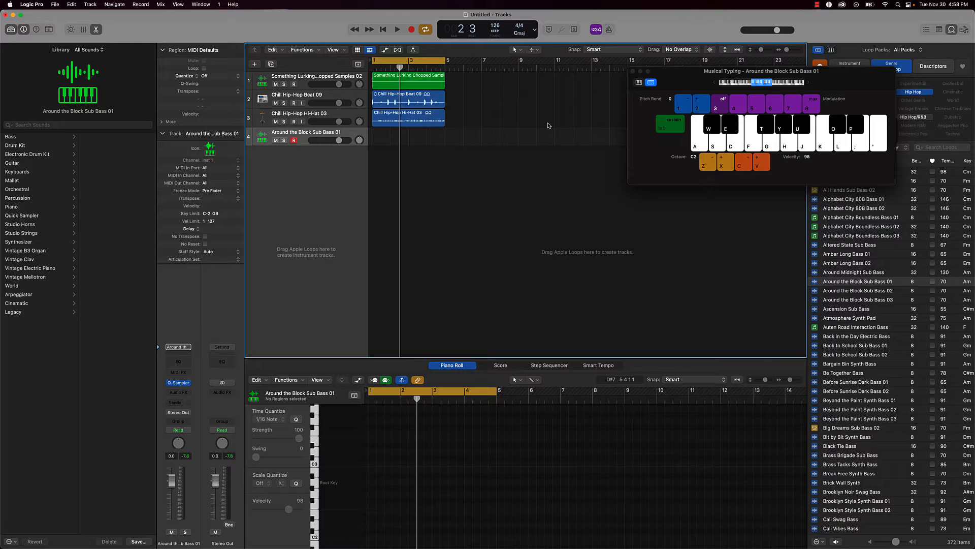
Record two held B2 notes, two bars each, on the Around the Block Sub Bass 01 track, stop recording, and select both notes
key("r")
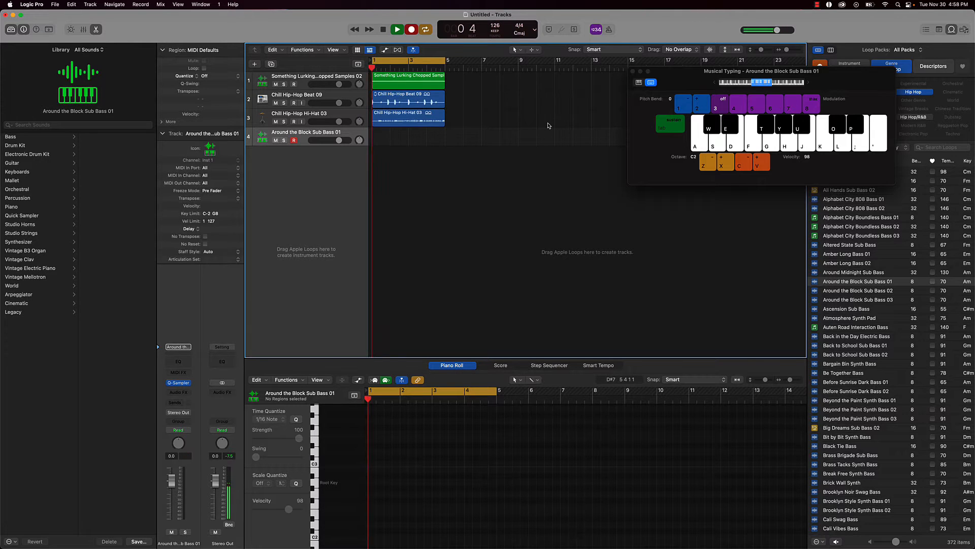
key("j")
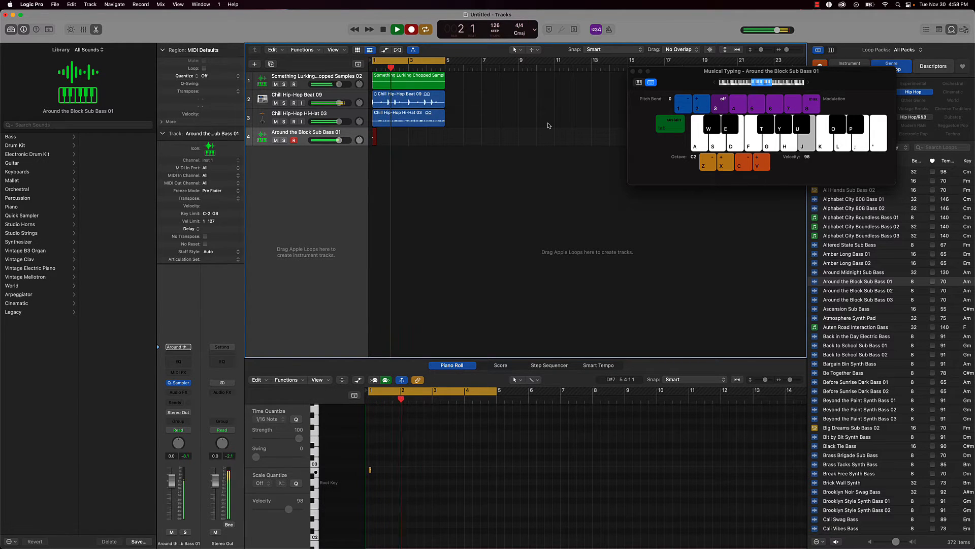
key("j")
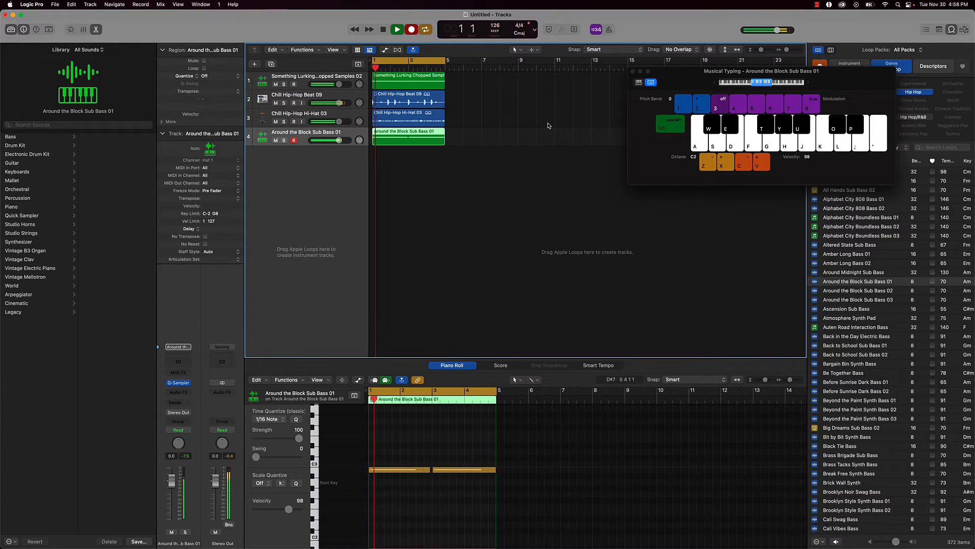
left_click(411, 28)
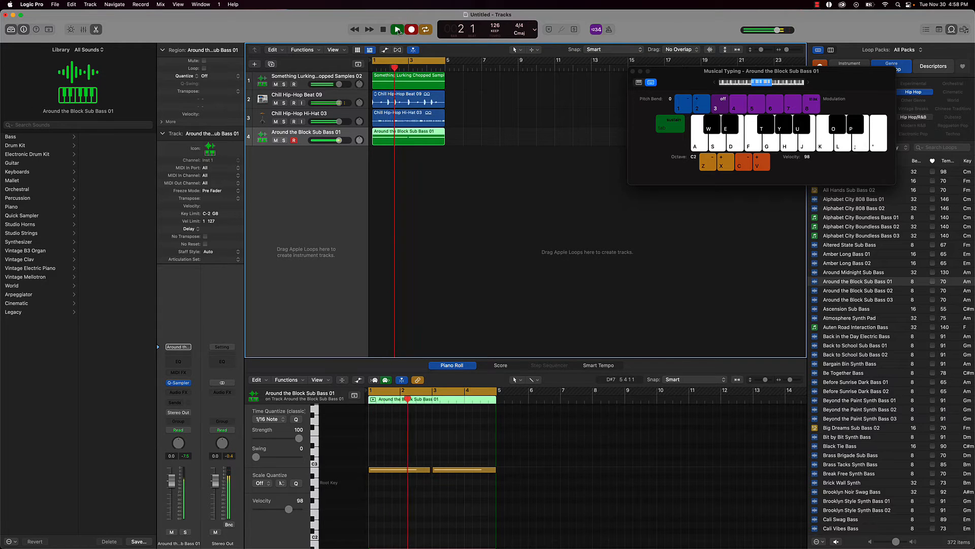
left_click(447, 451)
key("super+a")
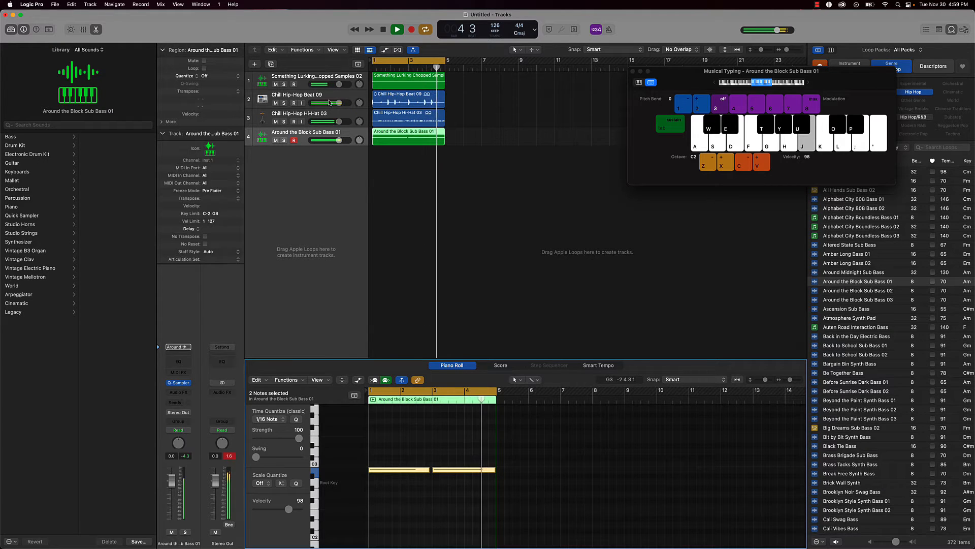
Duplicate the Something Lurking Chopped Samples 02 track with its settings, without its region, and audition the sample at B2 and B3
left_click(315, 79)
key("space")
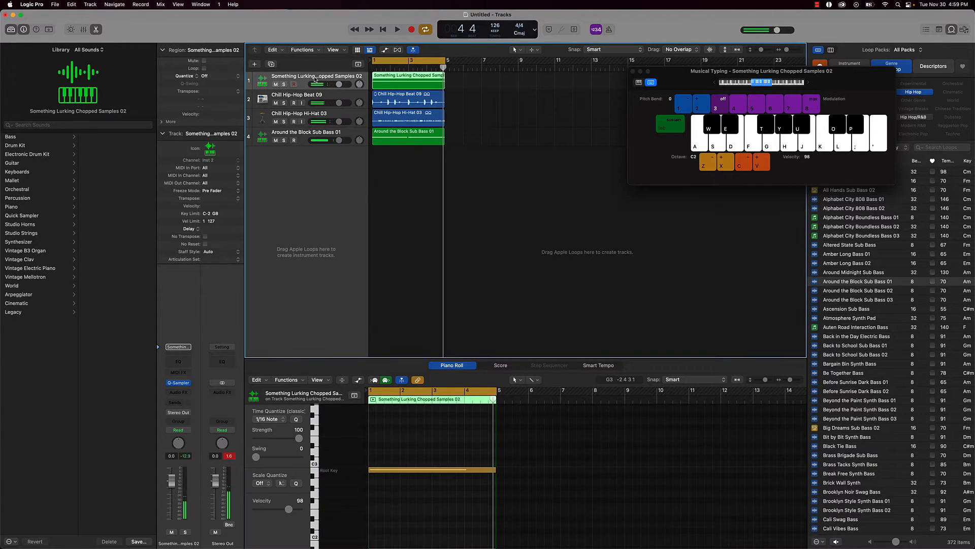
key("super+d")
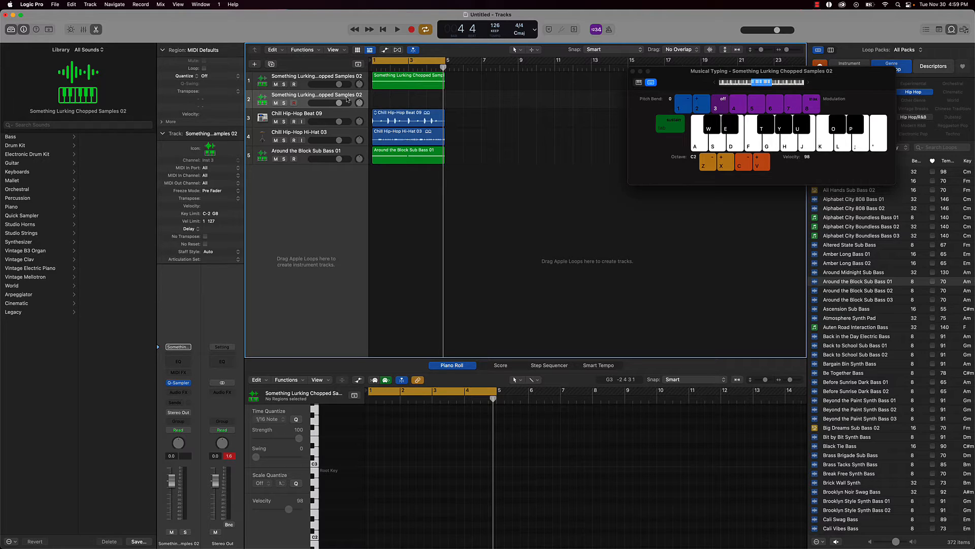
key("j")
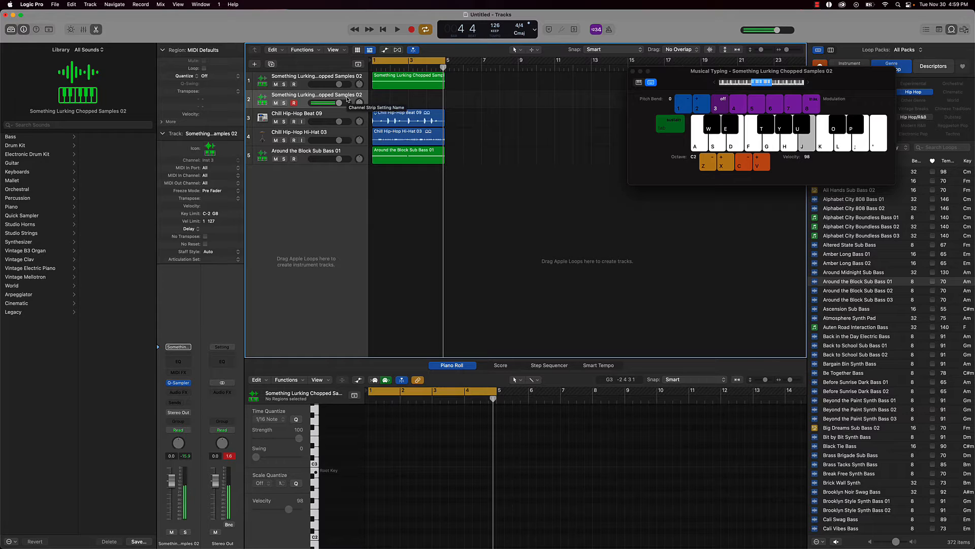
key("x")
key("j")
Record one held B3 note across the four-bar cycle on the duplicated sample track, stop recording, and select that note
key("space")
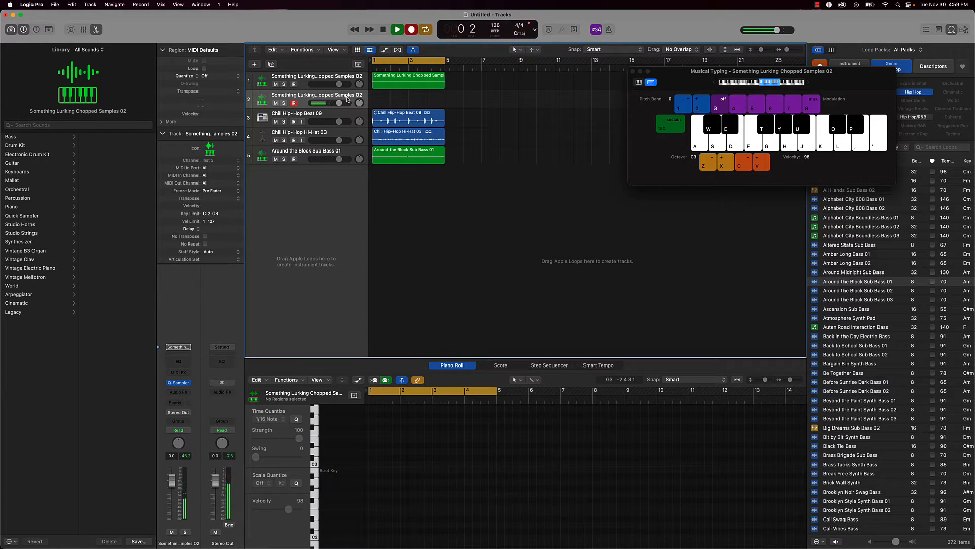
key("j")
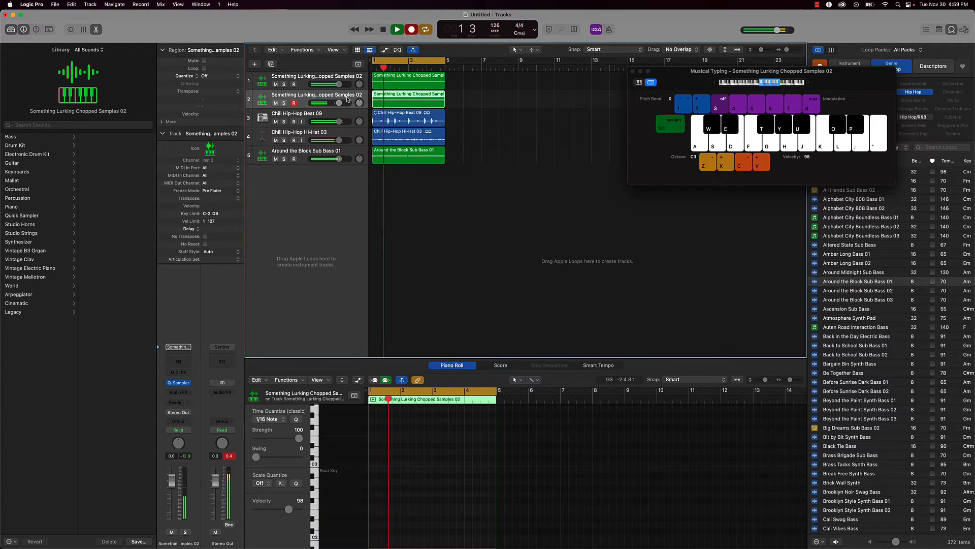
key("r")
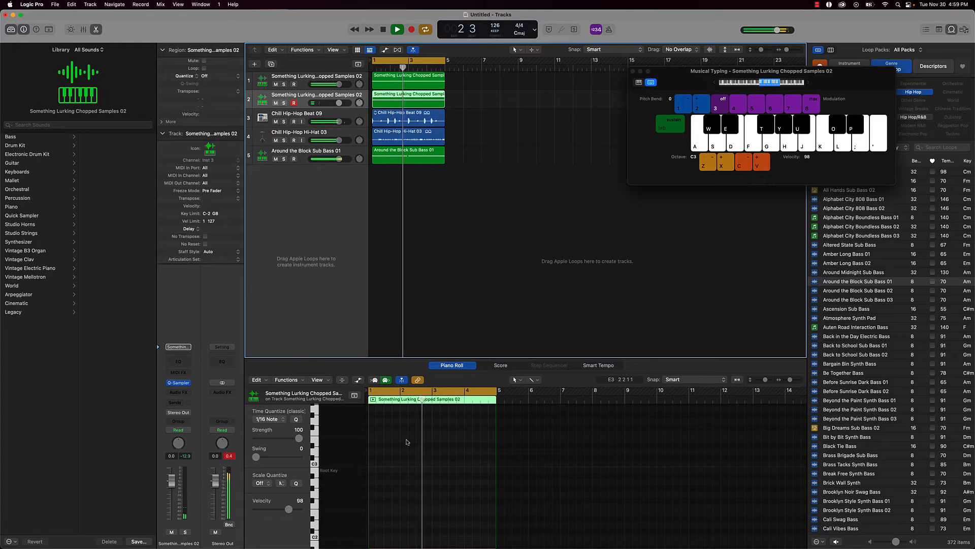
scroll(416, 444, "up", 3)
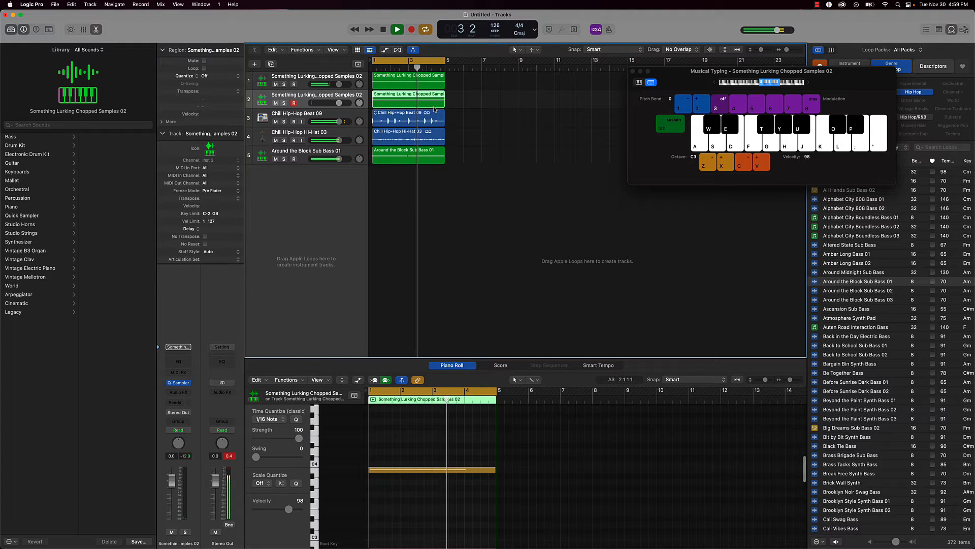
left_click(425, 446)
key("super+a")
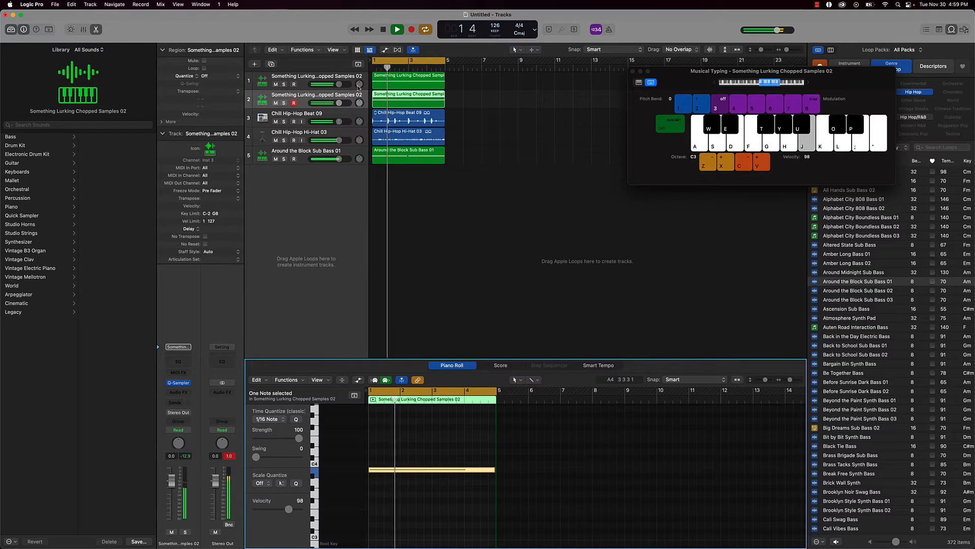
Lower the volume of the first chopped-samples track to -0.5 dB
left_click(339, 84)
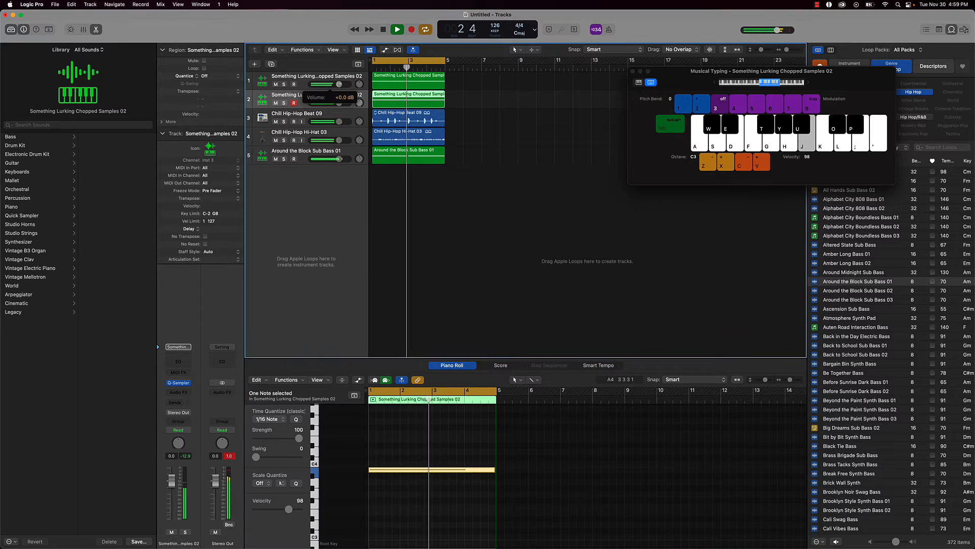
left_click_drag(340, 85, 338, 85)
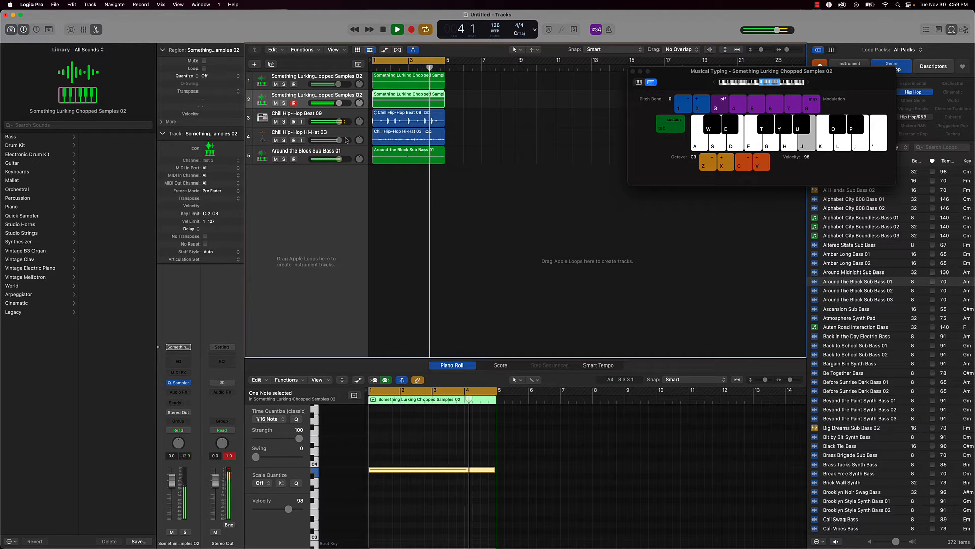
Mute and unmute the four tracks below the first one, stopping playback, and place the bass track directly beneath the two sample tracks
left_click_drag(276, 103, 277, 150)
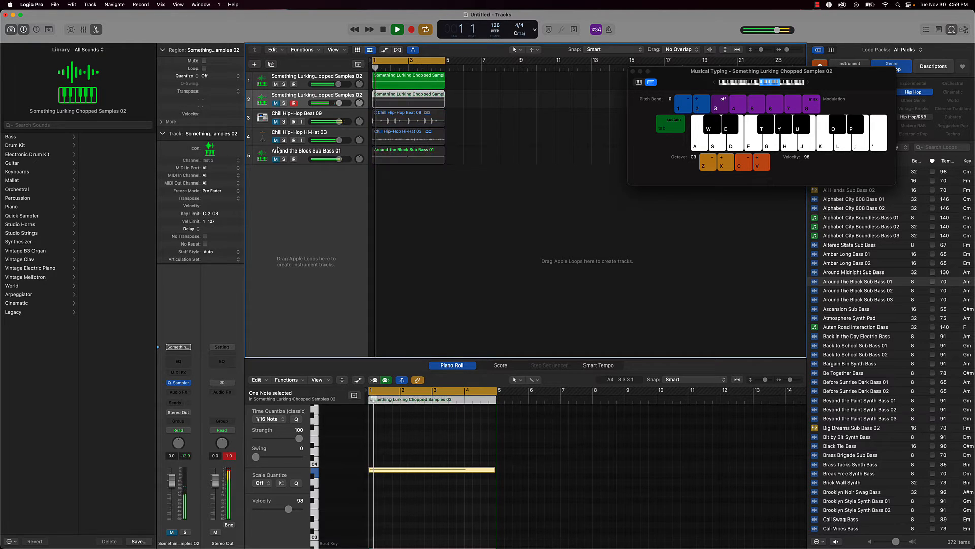
key("space")
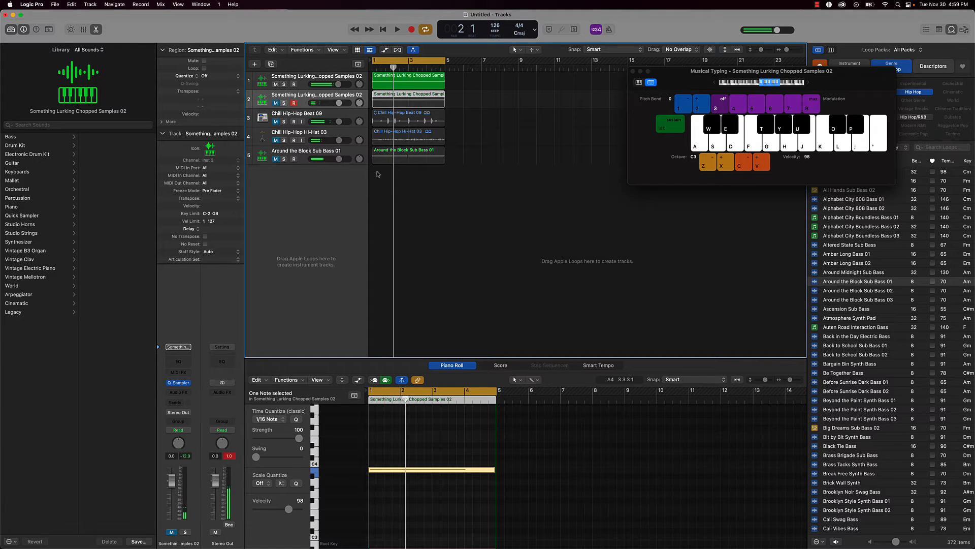
left_click(378, 174)
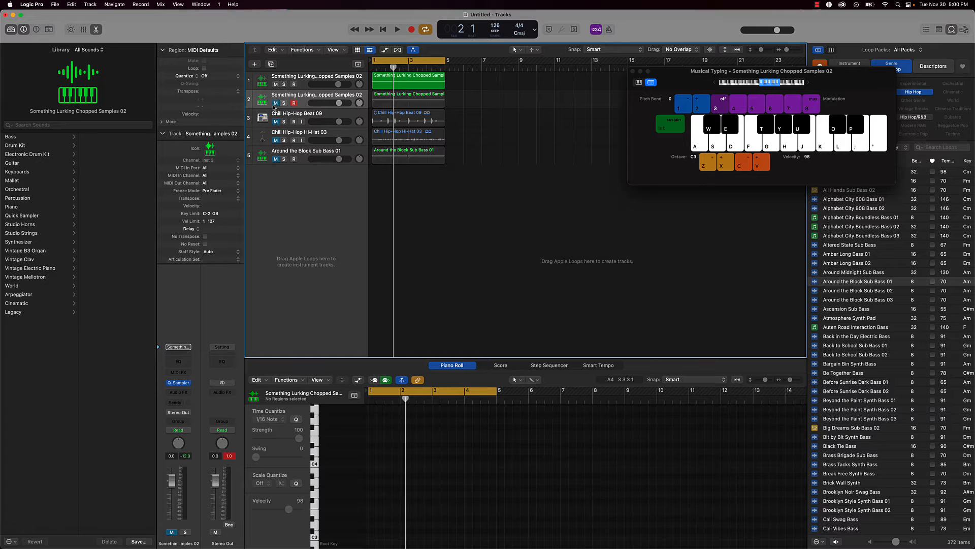
mouse_move(275, 104)
left_mouse_down()
mouse_move(275, 158)
mouse_move(279, 108)
left_mouse_up()
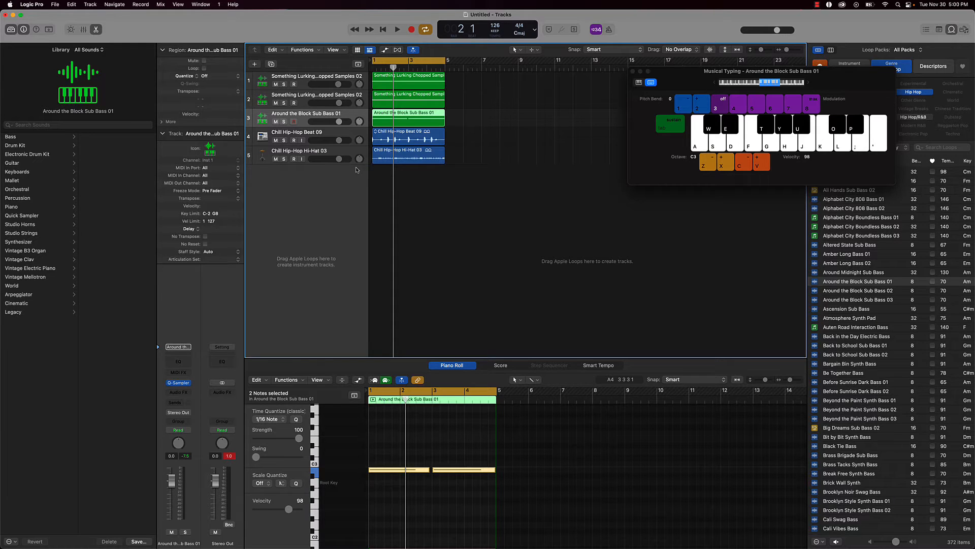
Rename the Chill Hip-Hop Beat 09 track as Beat and the Chill Hip-Hop Hi-Hat 03 track as Hats
left_click(283, 131)
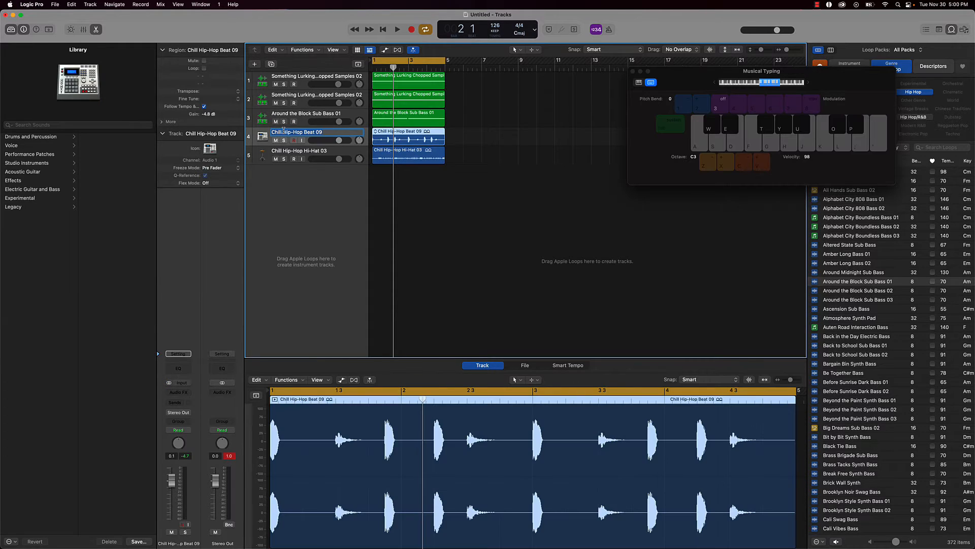
type("Beat")
key("Return")
double_click(294, 151)
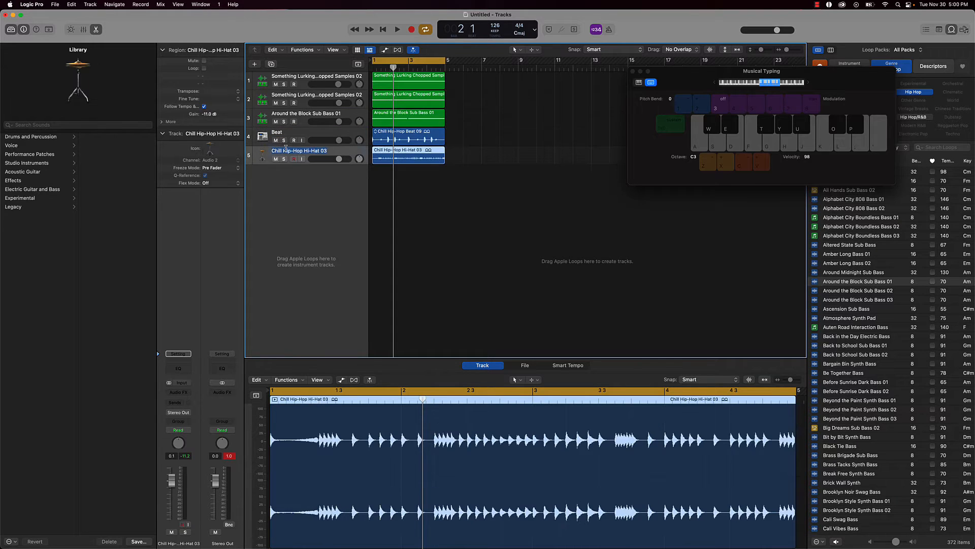
type("Hats")
key("Return")
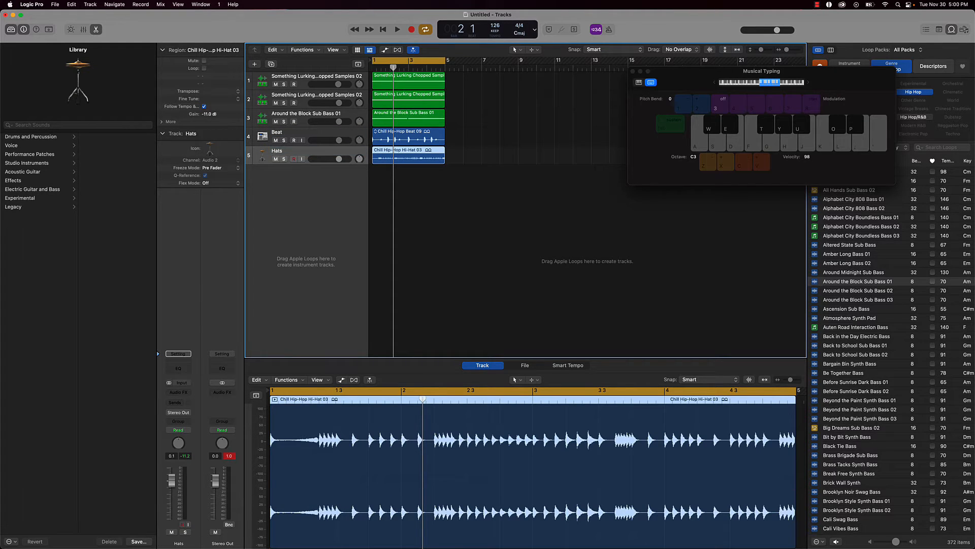
Rename the Around the Block Sub Bass 01 track as Bass
double_click(287, 114)
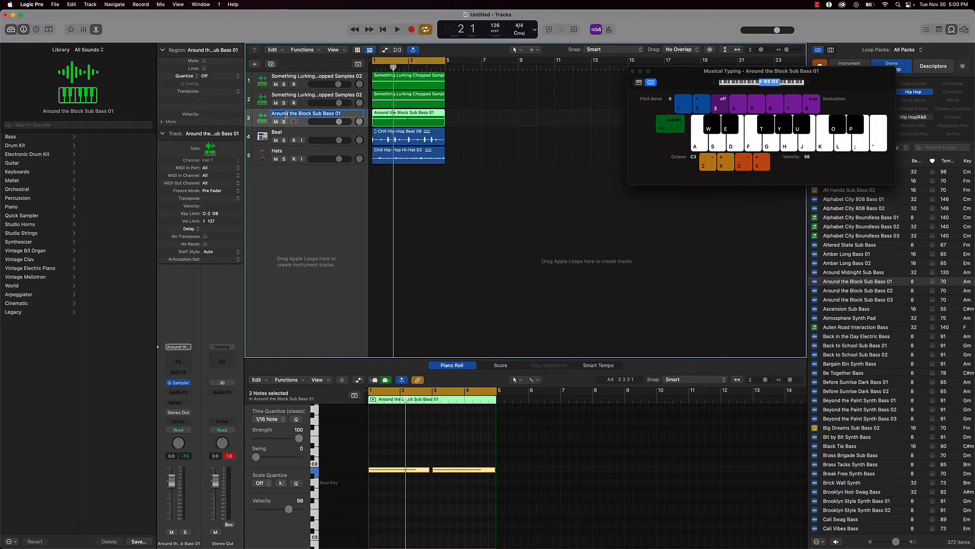
type("Bass")
key("Return")
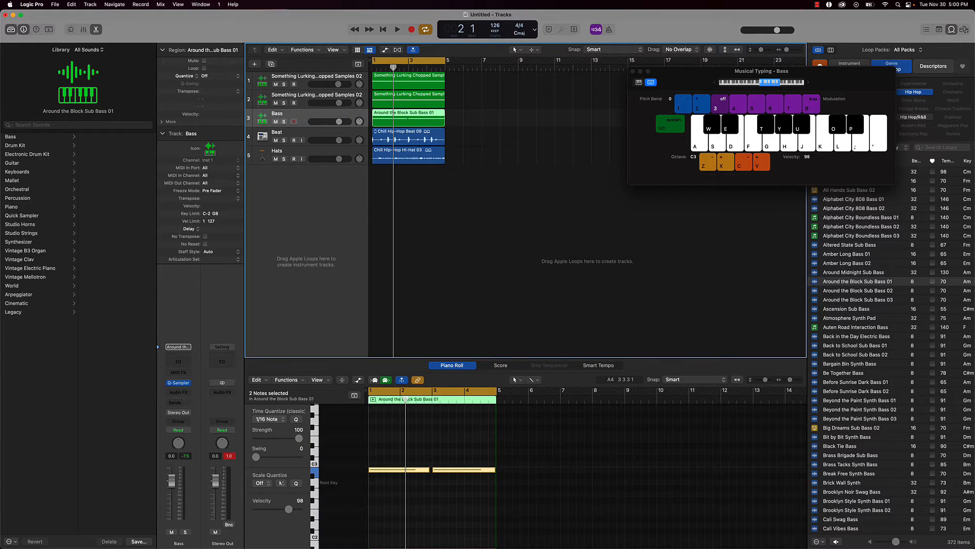
Rename the two Something Lurking Chopped Samples 02 tracks as Sample 1 and Sample 2
double_click(292, 81)
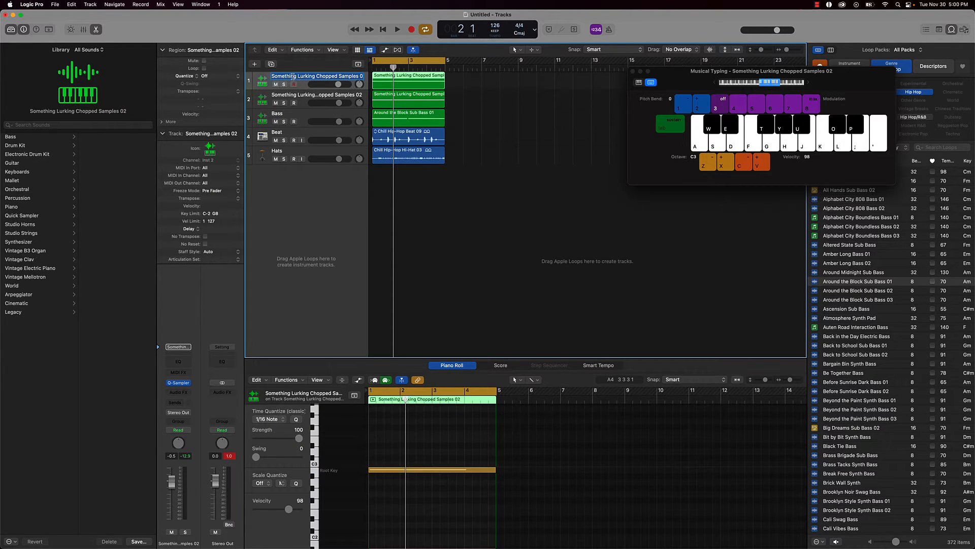
type("Sample 1")
key("Return")
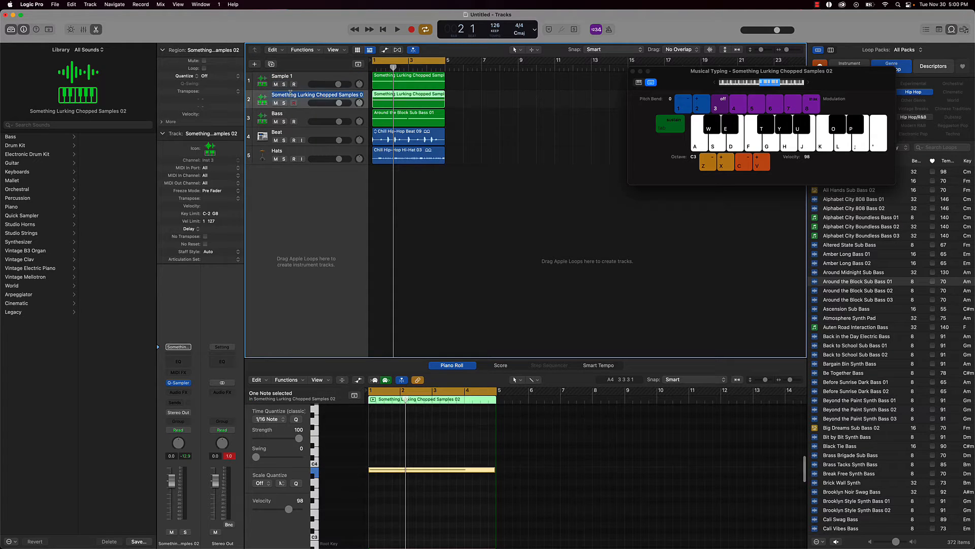
double_click(293, 96)
type("Sample ")
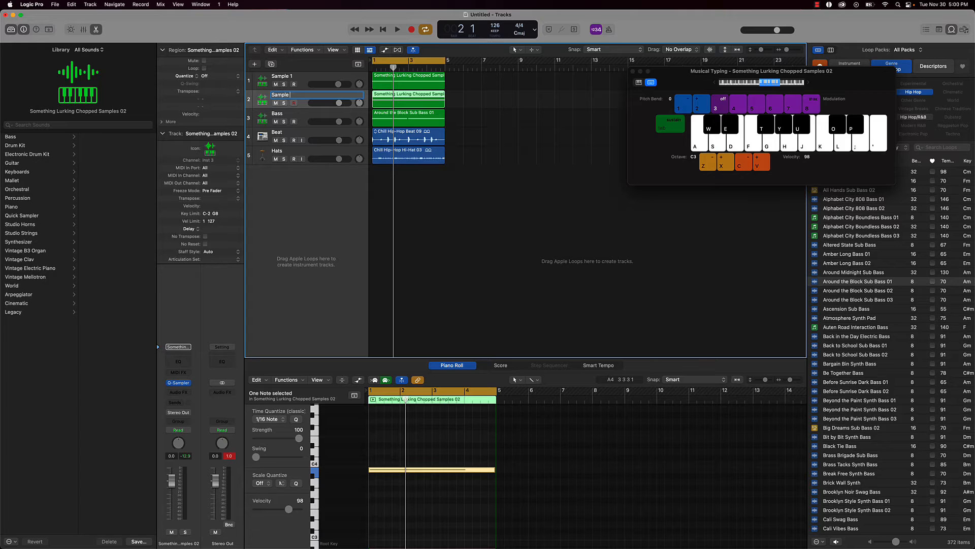
type("2")
key("Return")
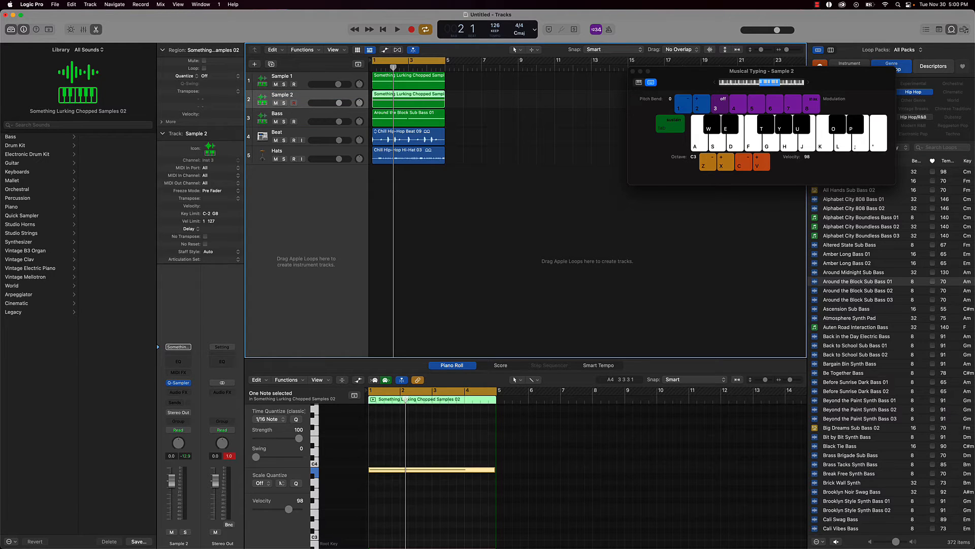
Name all five regions after their tracks and deselect them
key("super+a")
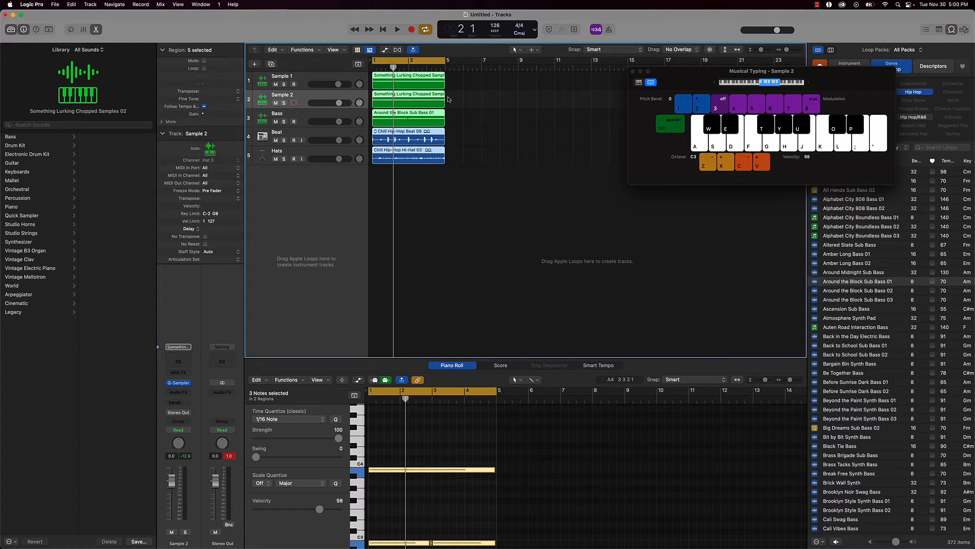
key("alt+shift+n")
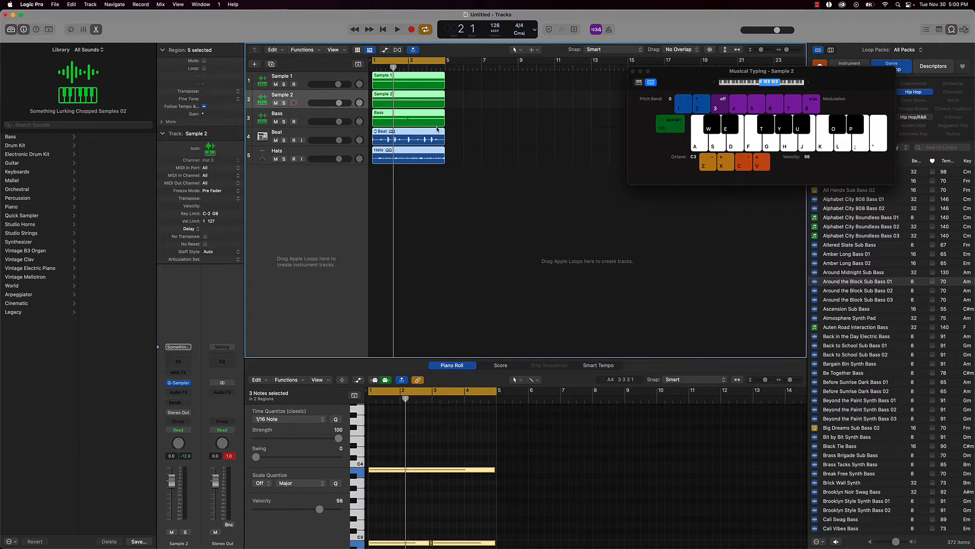
left_click(440, 208)
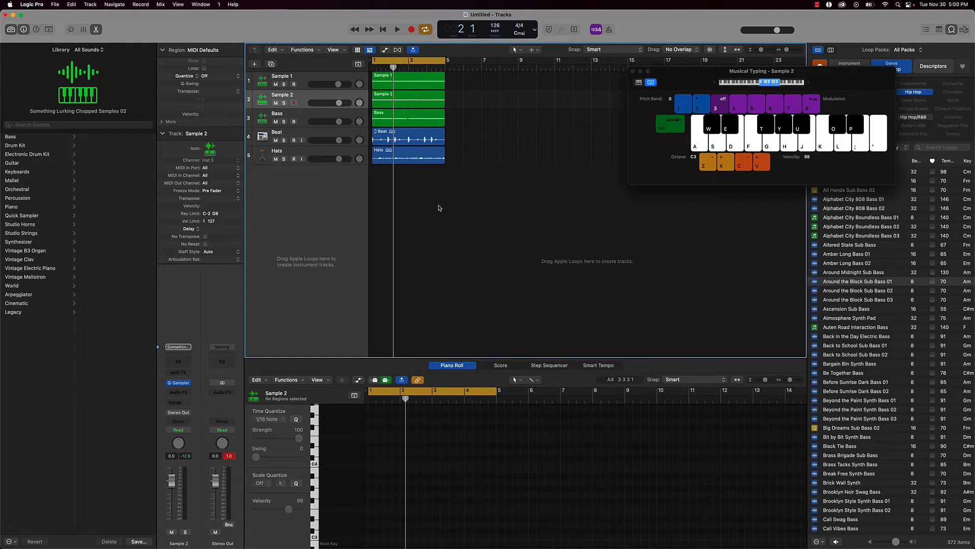
Move the playhead to bar 5, at the end of the regions, and select all regions in the arrangement
key("period")
key("period")
key("period")
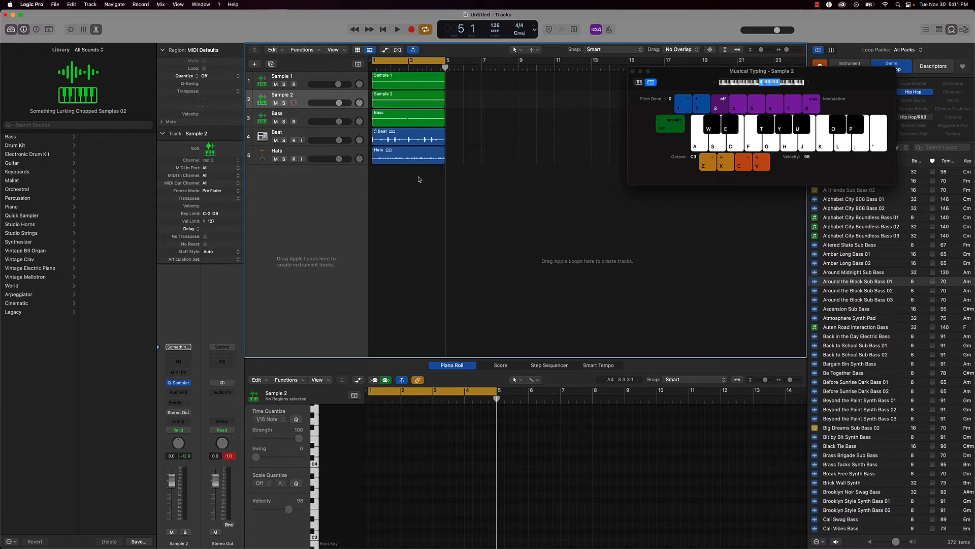
key("super+a")
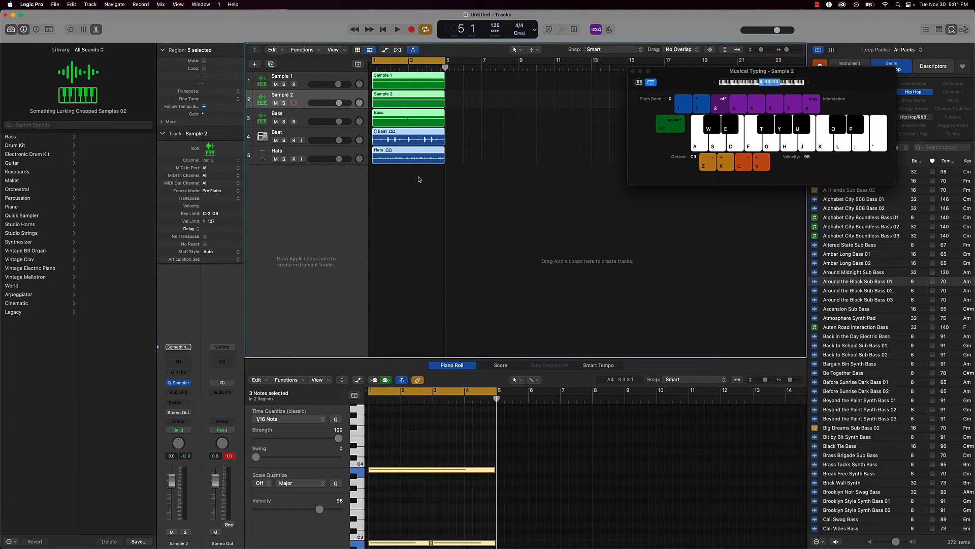
key("period")
key("period")
key("period")
key("period")
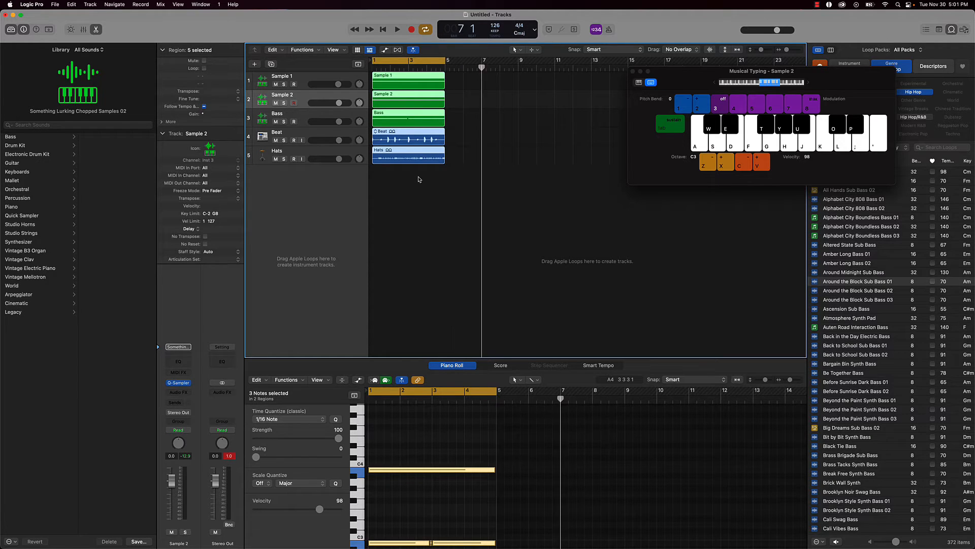
key("comma")
key("comma")
key("comma")
key("period")
key("period")
key("period")
key("comma")
key("comma")
key("comma")
key("comma")
key("period")
key("period")
key("period")
key("comma")
key("comma")
key("comma")
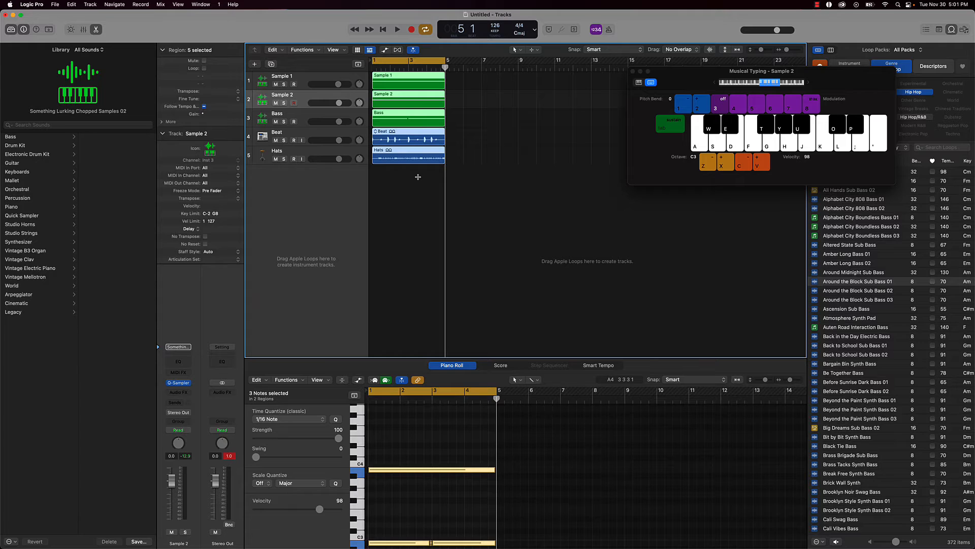
Paste the copied four-bar regions of all five tracks back to back until the arrangement reaches bar 65
key("super+v")
key("super+v")
key("super+v")
key("super+v")
key("super+v")
key("super+v")
key("super+v")
key("super+v")
key("super+v")
key("super+v")
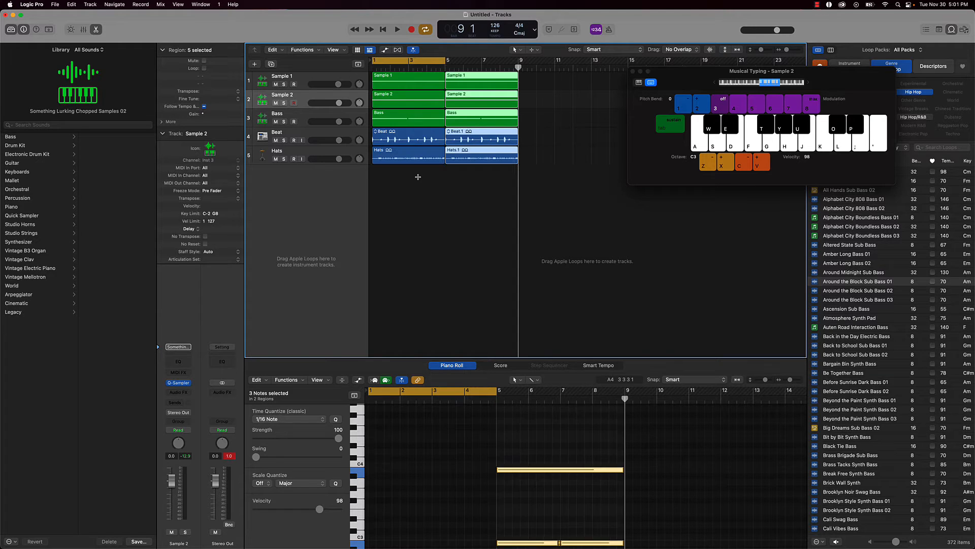
key("super+v")
key("super+v")
key("super+v")
key("super+v")
key("super+v")
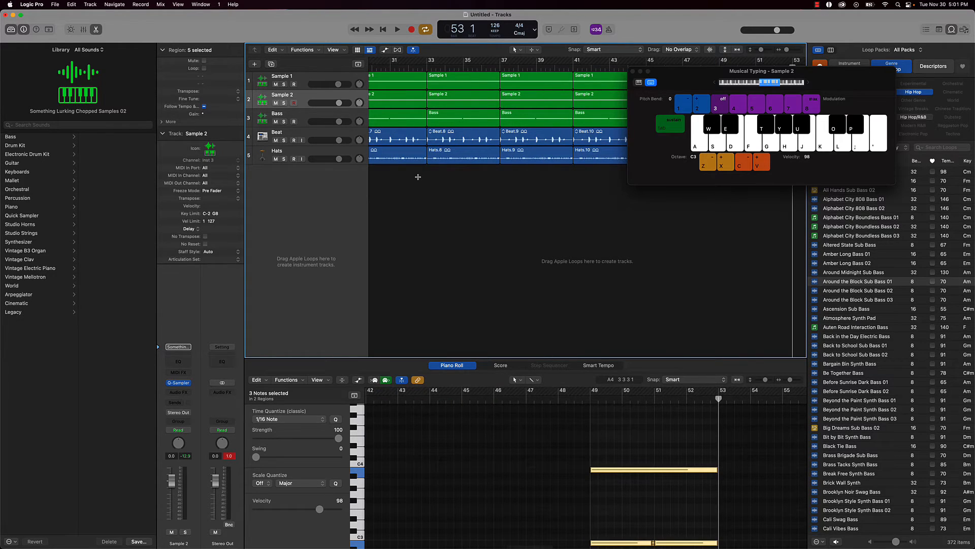
Close the Musical Typing window, the loop browser and the Piano Roll editor to leave room for the arrangement
left_click(633, 72)
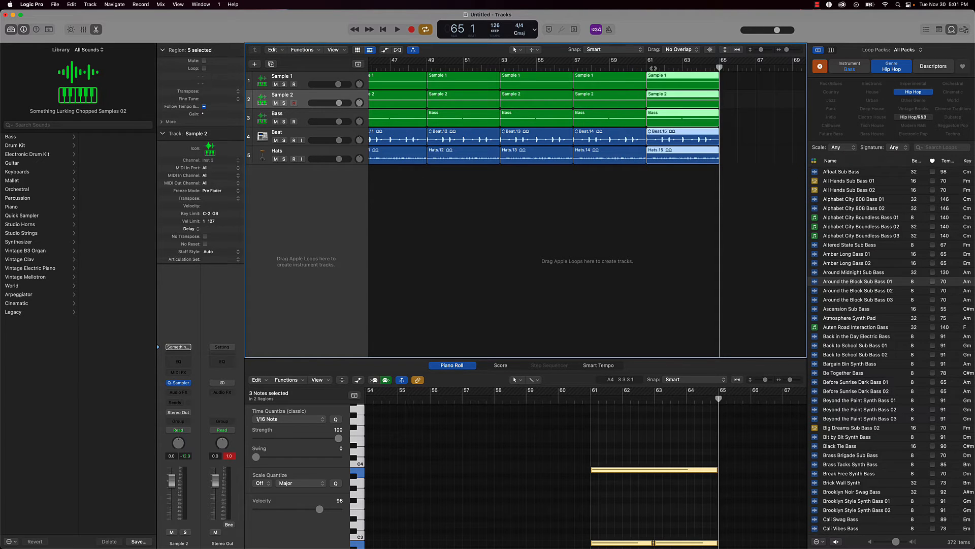
left_click(951, 30)
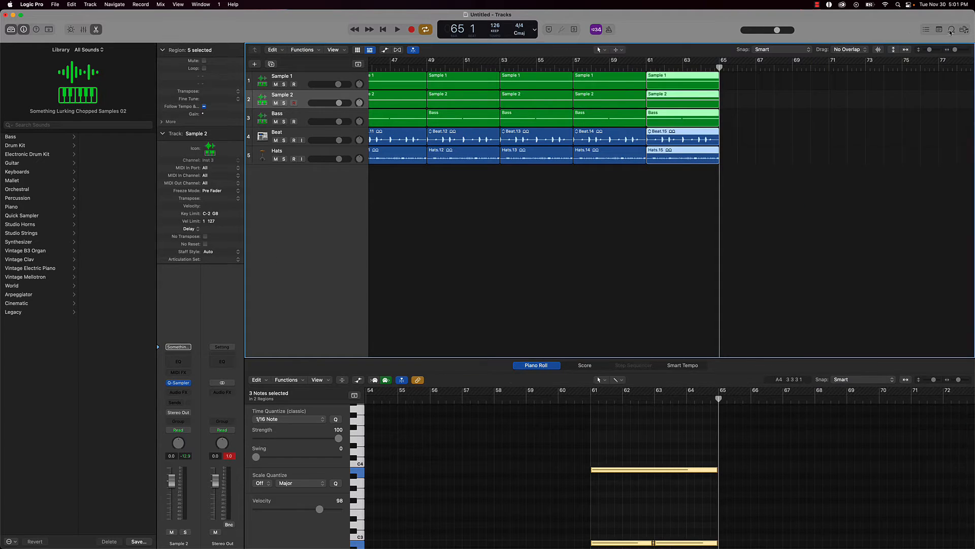
left_click(96, 29)
scroll(498, 195, "left", 3)
scroll(498, 196, "left", 10)
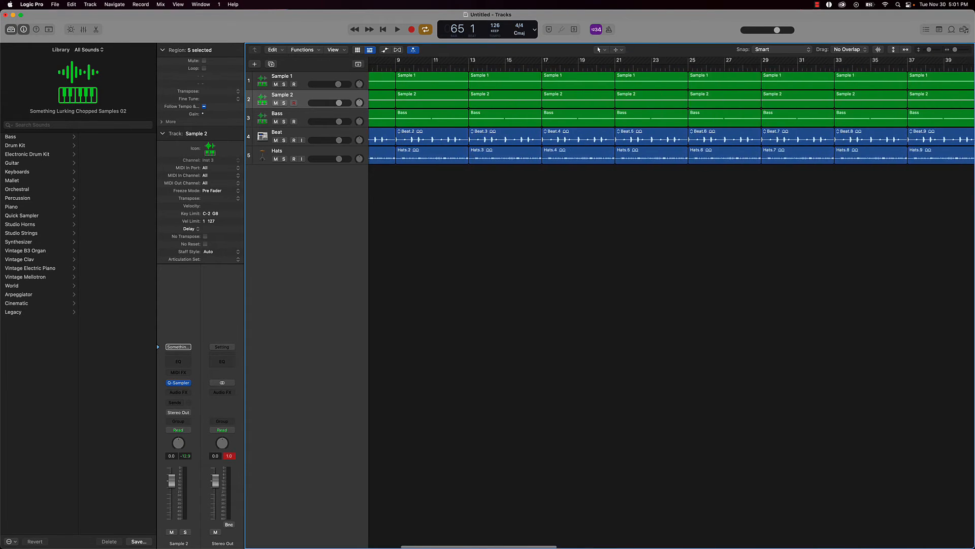
scroll(498, 196, "down", 5)
Turn off cycle mode, return the playhead to bar 1 and deselect all regions
left_click(384, 69)
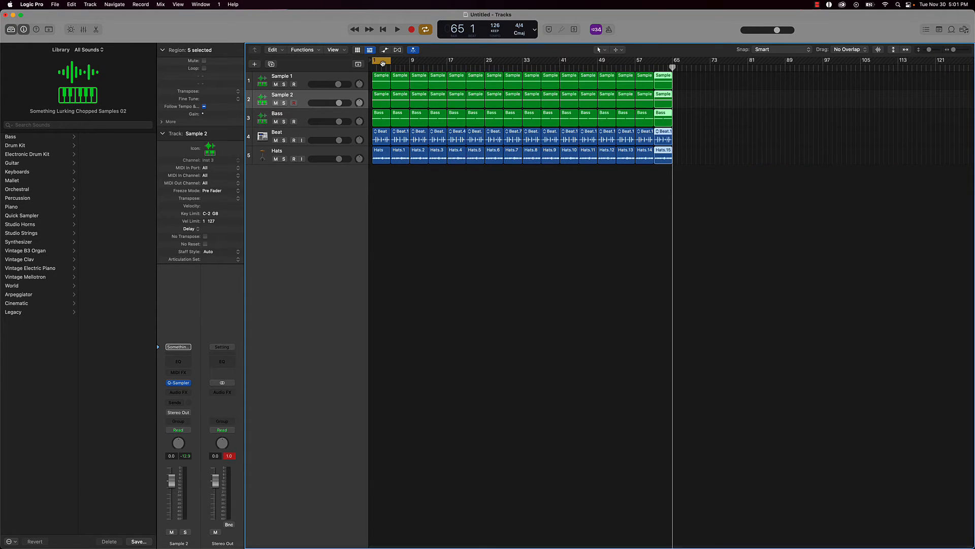
key("Return")
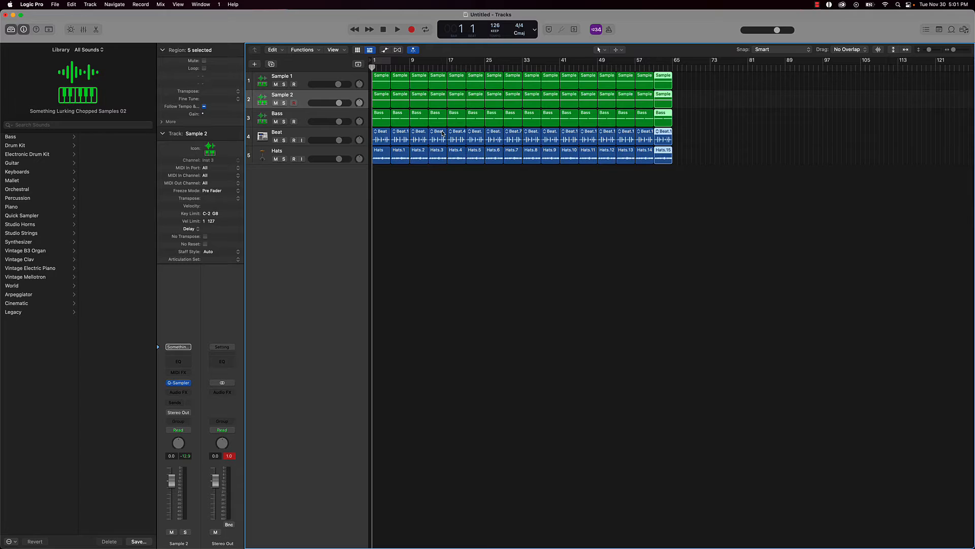
left_click(594, 266)
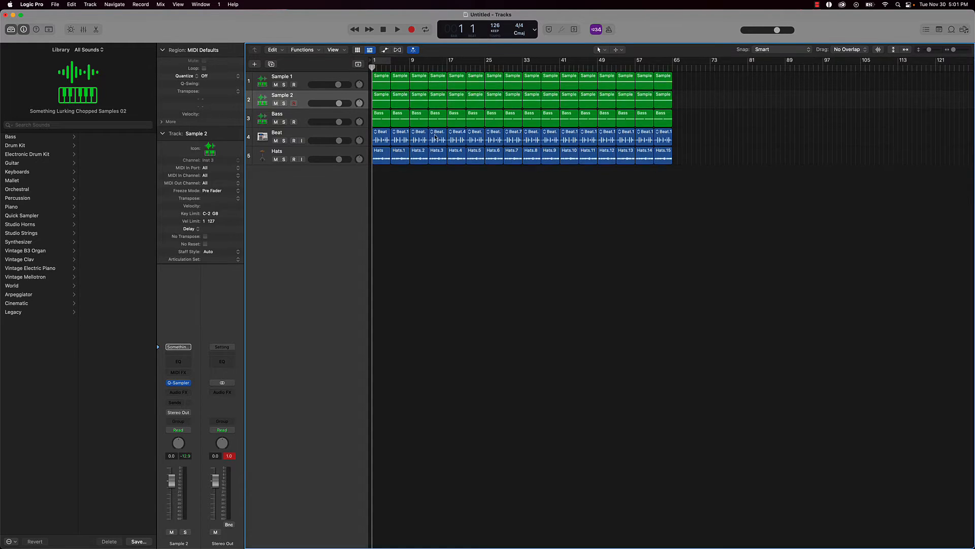
Mute the Sample 2, Bass, Beat and Hats tracks, play from bar 1, and unmute Bass during playback to audition the intro
left_click_drag(276, 103, 277, 159)
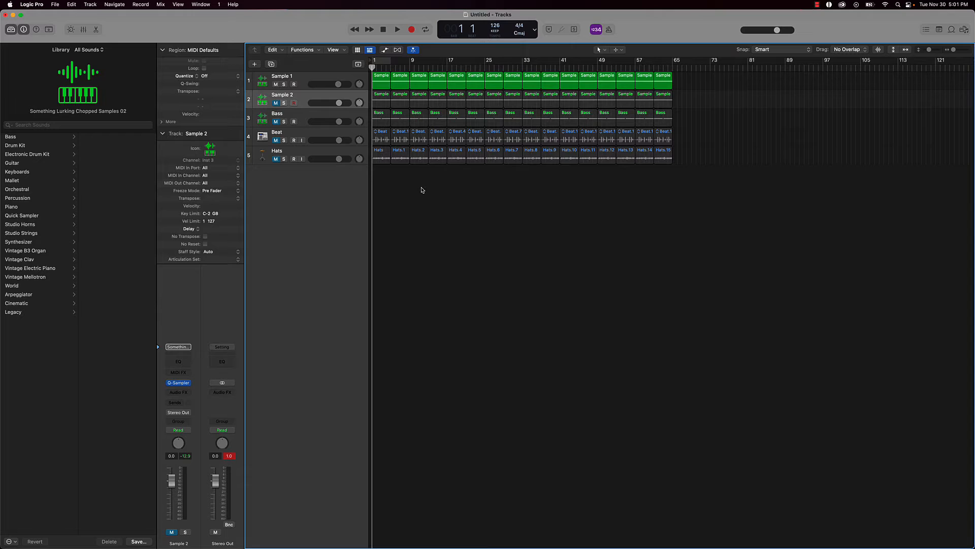
key("space")
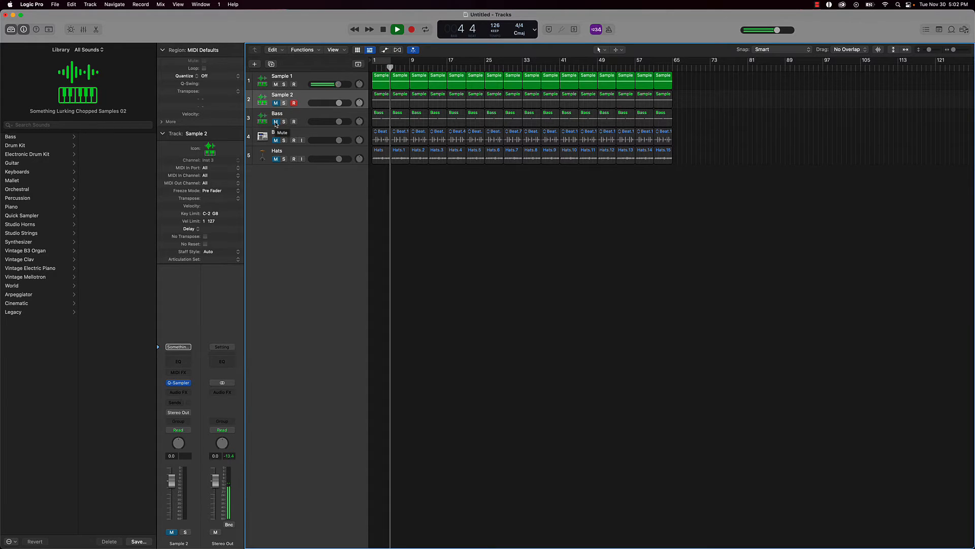
left_click(276, 121)
Mute the first Bass region and the first two Sample 2, Beat and Hats regions, leaving all tracks unmuted and the playhead at bar 1
left_click(373, 118)
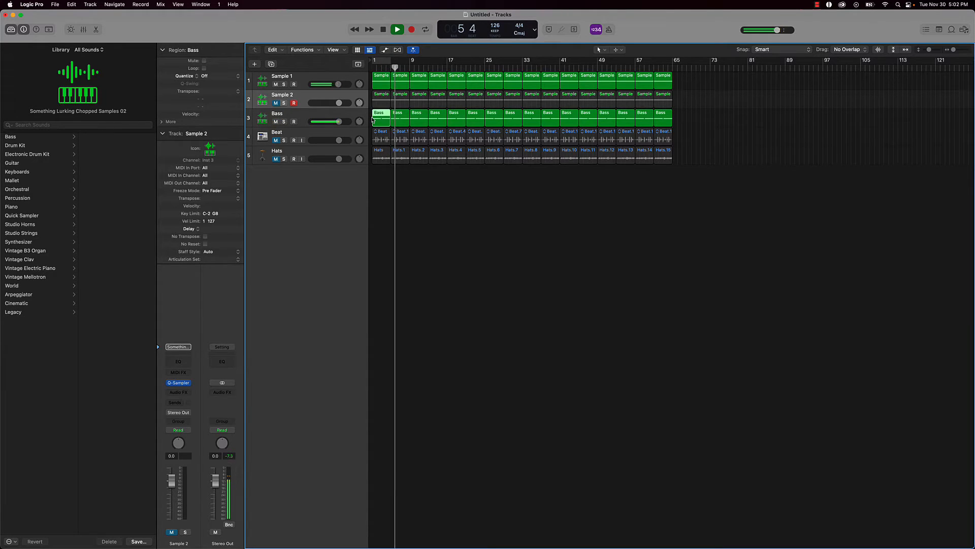
key("ctrl+m")
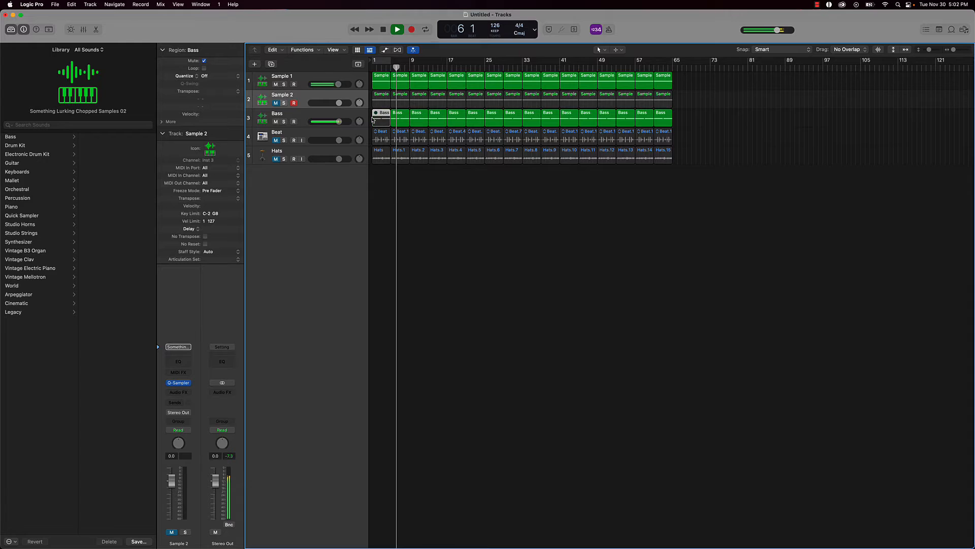
left_click(402, 102, "shift")
left_click(383, 101, "shift")
left_click(375, 139, "shift")
left_click(395, 137, "shift")
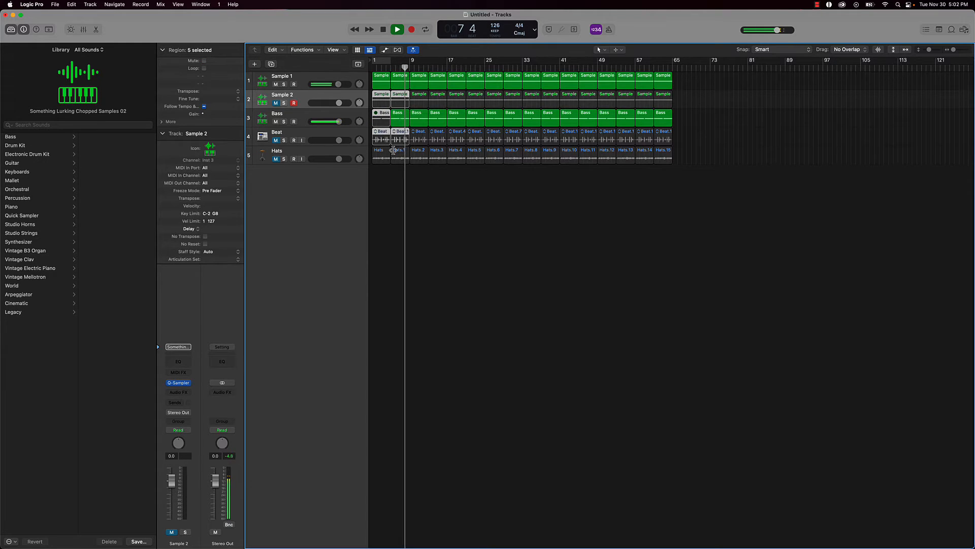
left_click(394, 151, "shift")
left_click(386, 152, "shift")
key("space")
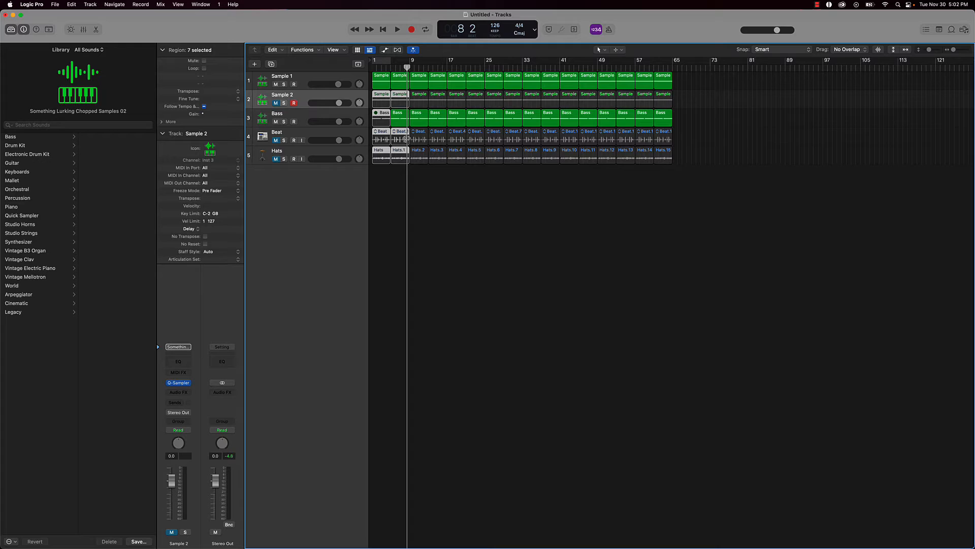
key("ctrl+m")
key("Return")
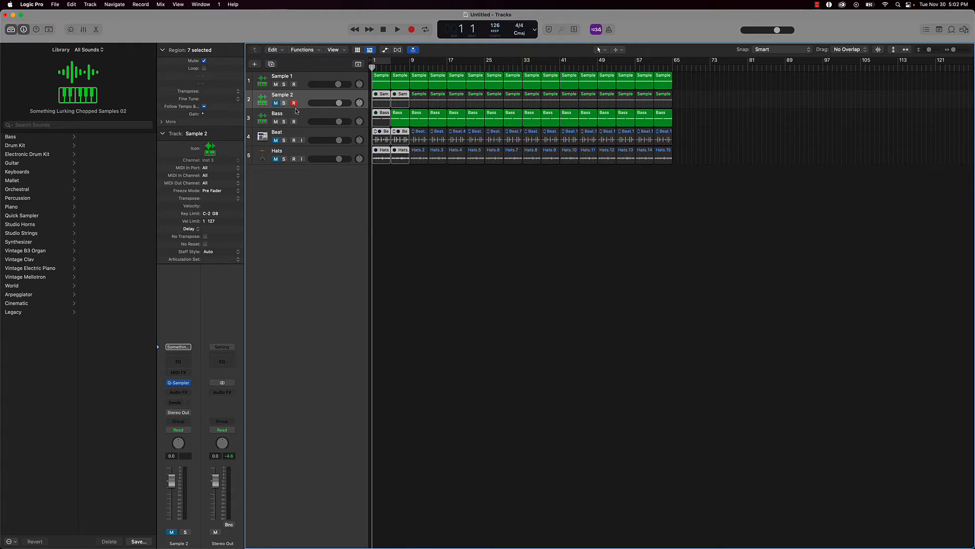
left_click(476, 214)
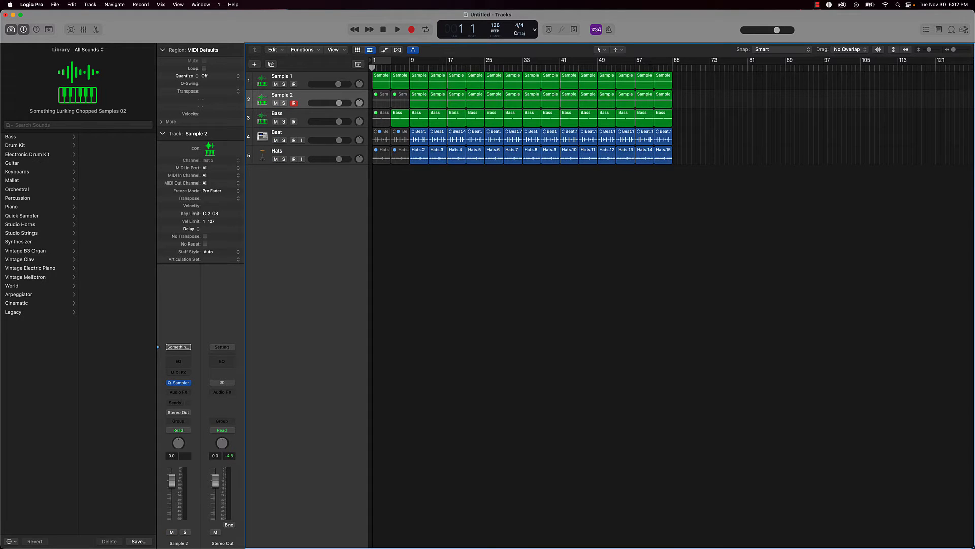
Play the arrangement from bar 1 to just before bar 17 to check the intro
key("space")
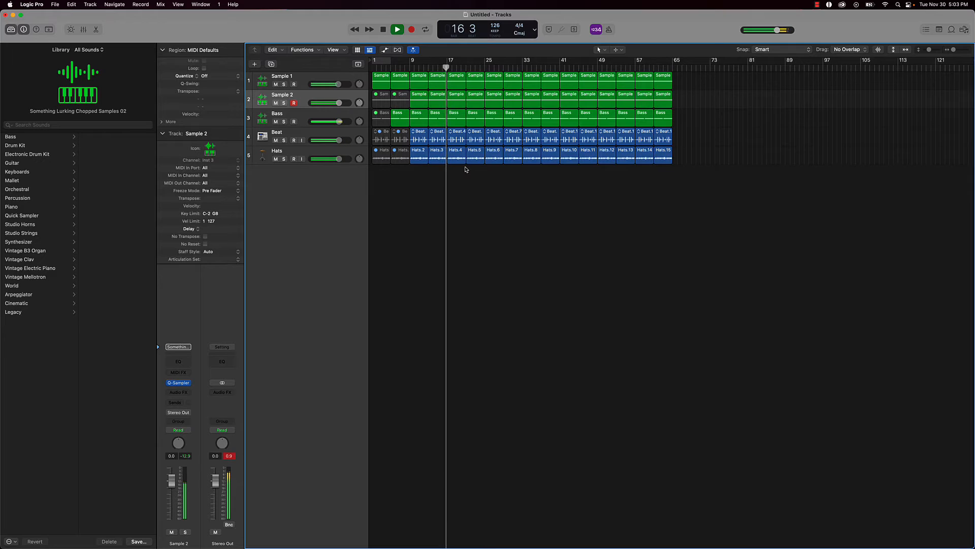
key("space")
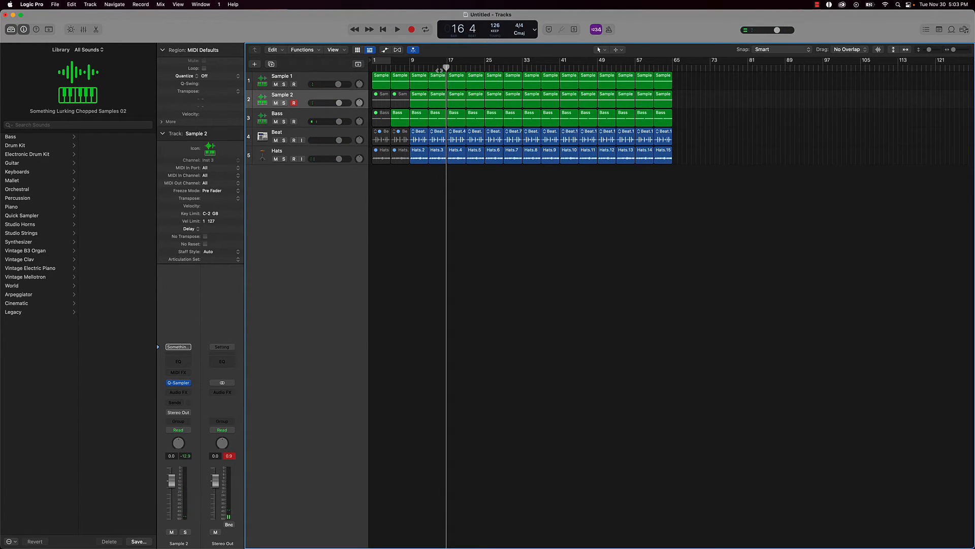
Set the cycle range to bars 17 to 33 and delete all regions from bar 33 onward
left_click_drag(446, 65, 521, 66)
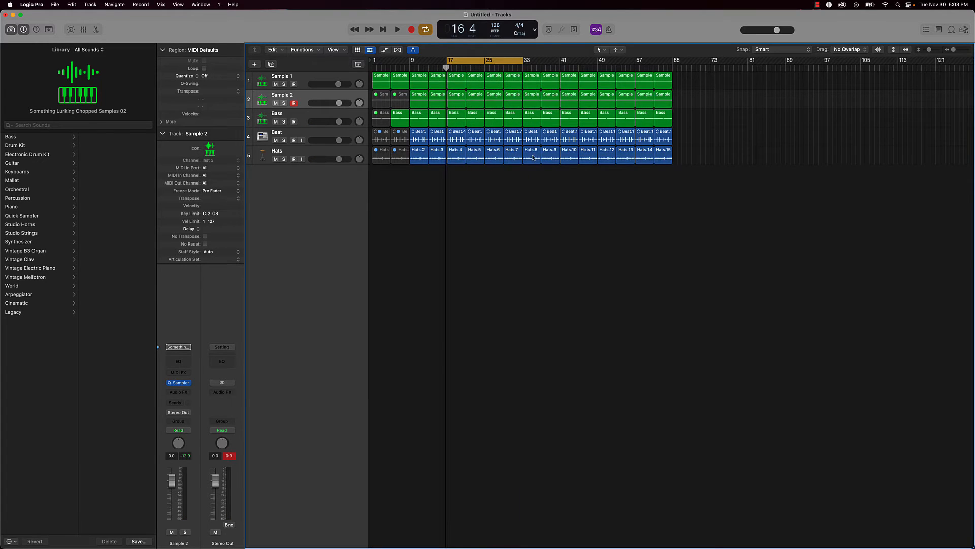
left_click_drag(531, 172, 722, 54)
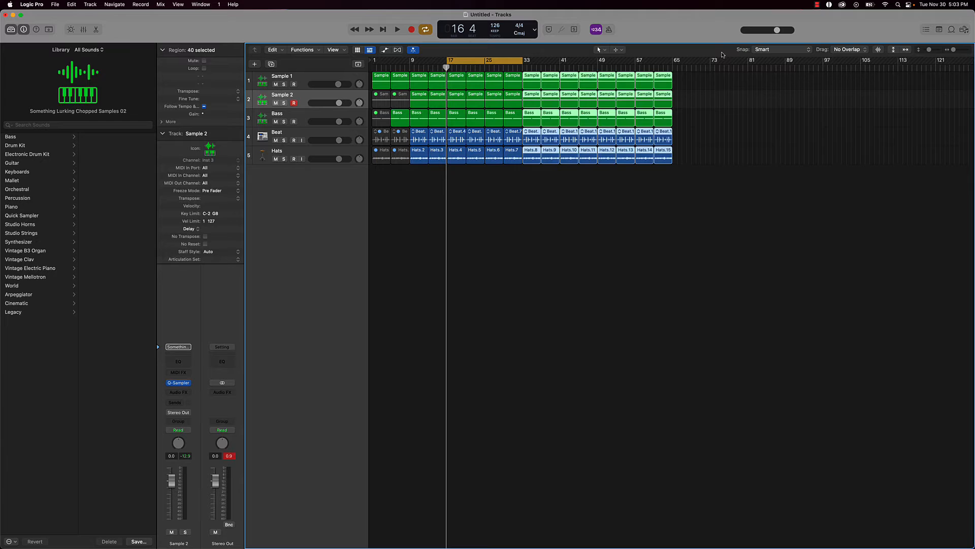
key("Delete")
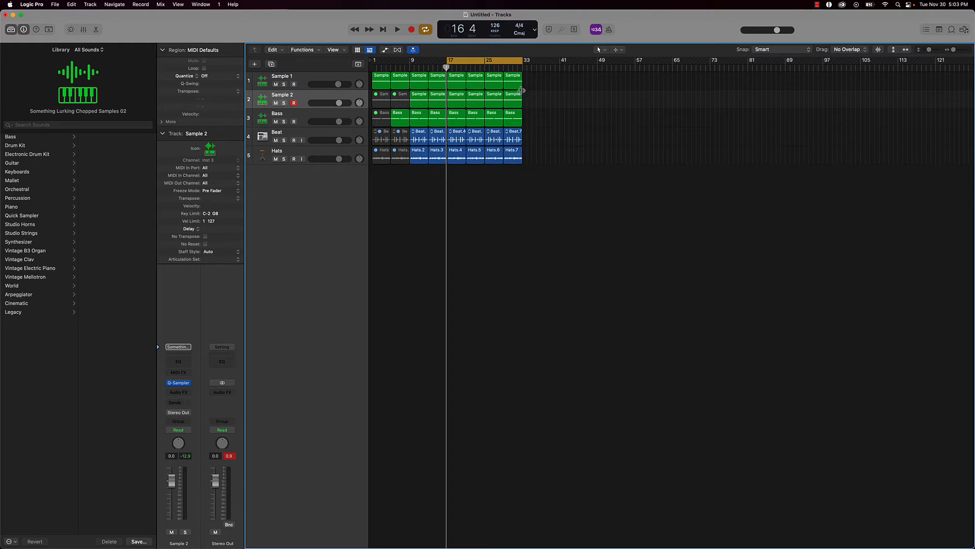
Mute the Sample 2 regions between bars 17 and 25 and the Sample 1 regions between bars 25 and 33
left_click(460, 83)
left_click(456, 106)
left_click(467, 101, "shift")
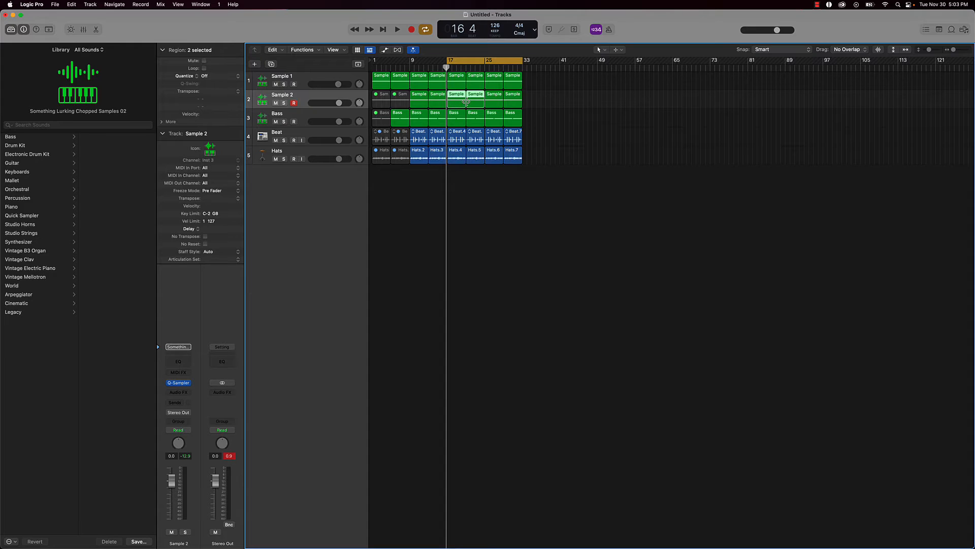
key("ctrl+m")
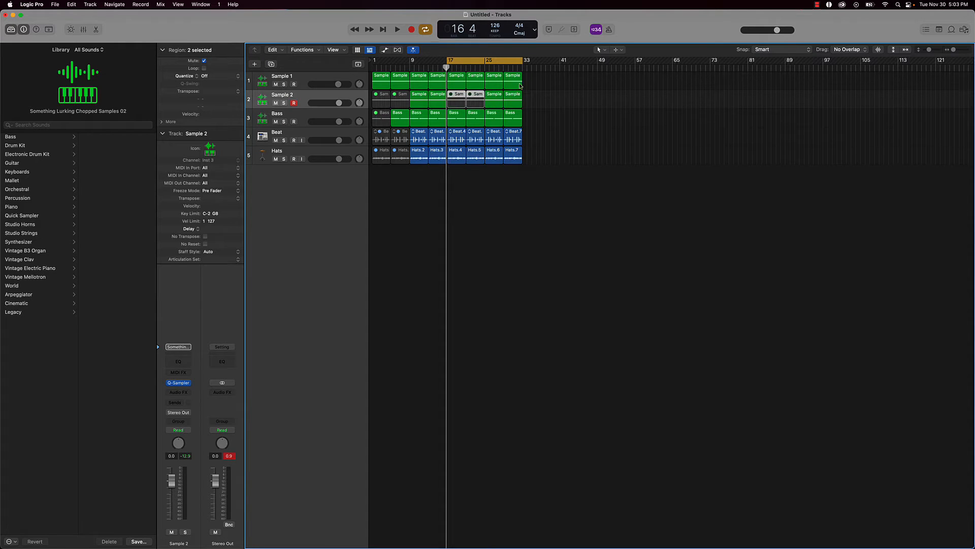
left_click(493, 84)
left_click(514, 81, "shift")
key("ctrl+m")
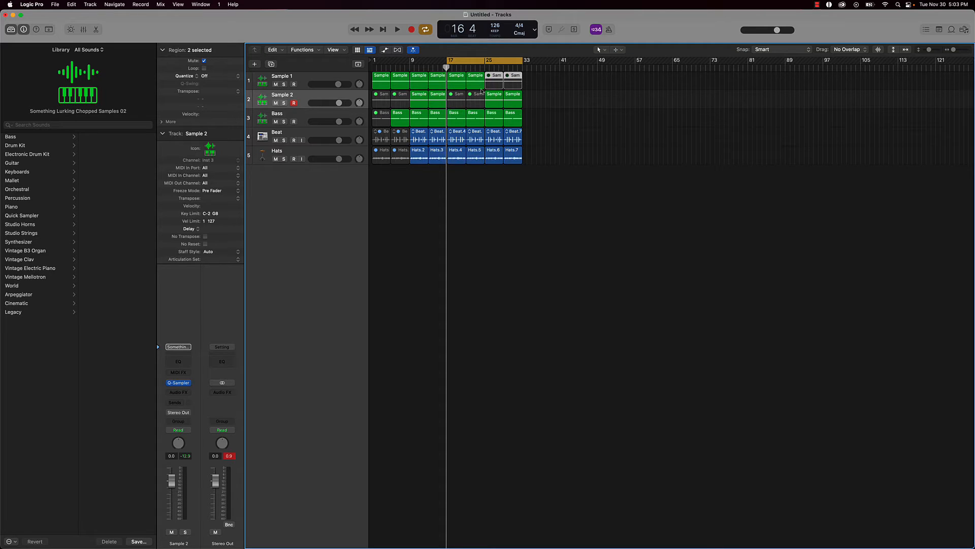
left_click(541, 108)
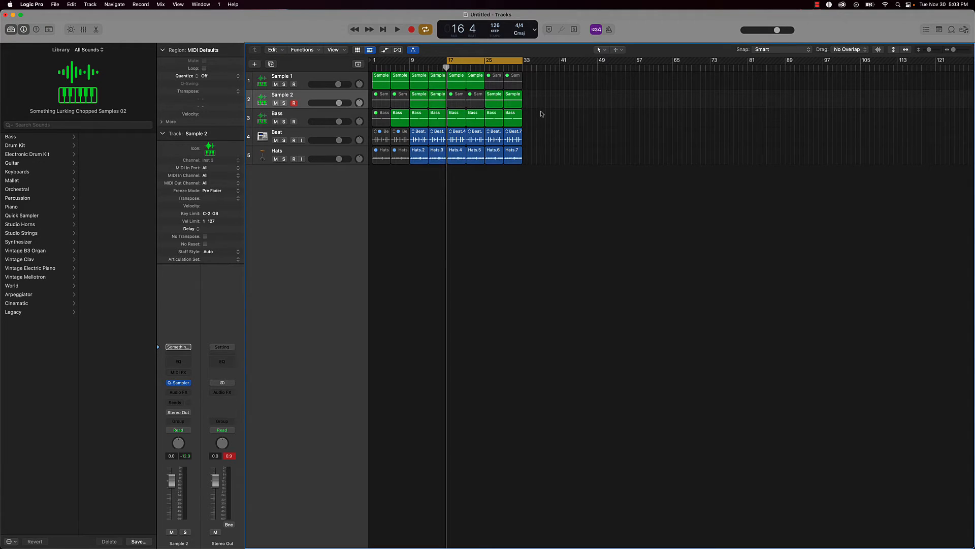
Mute the two Beat regions between bars 17 and 25 and the Hats region starting at bar 17
left_click(456, 136)
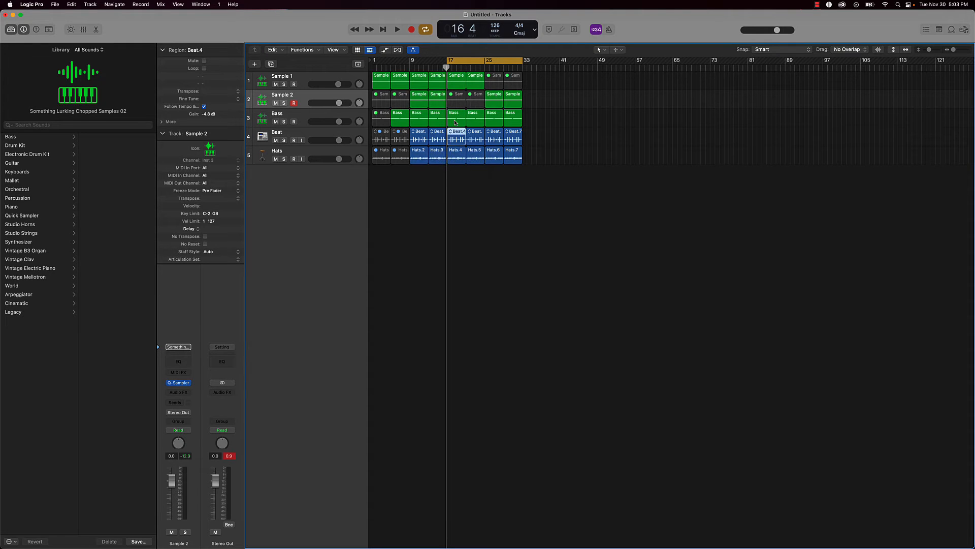
left_click(470, 132)
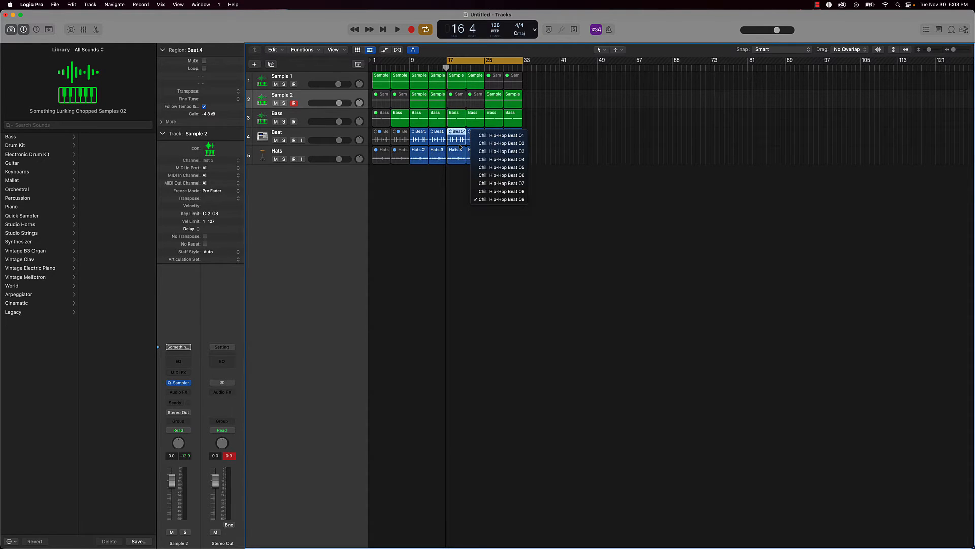
left_click(459, 185)
left_click(471, 144, "shift")
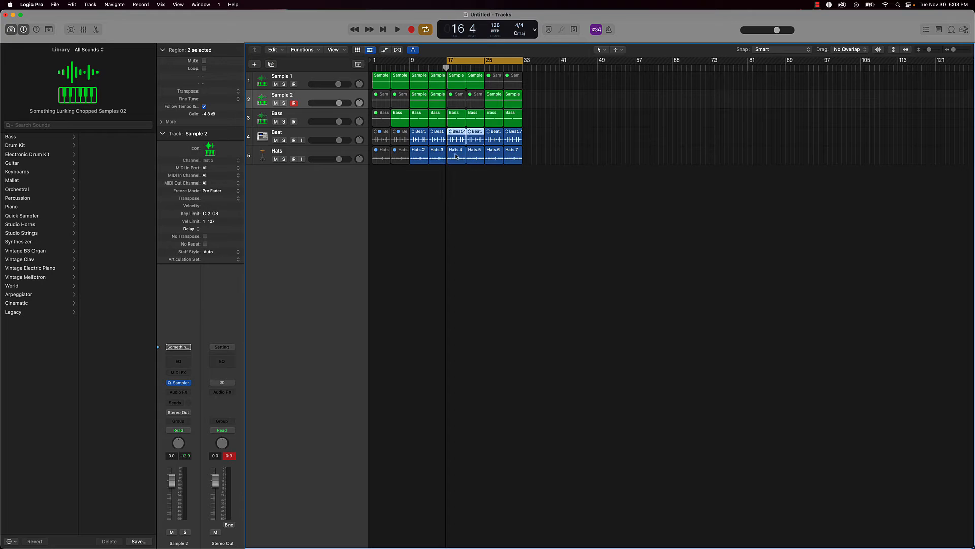
left_click(456, 157, "shift")
key("ctrl+m")
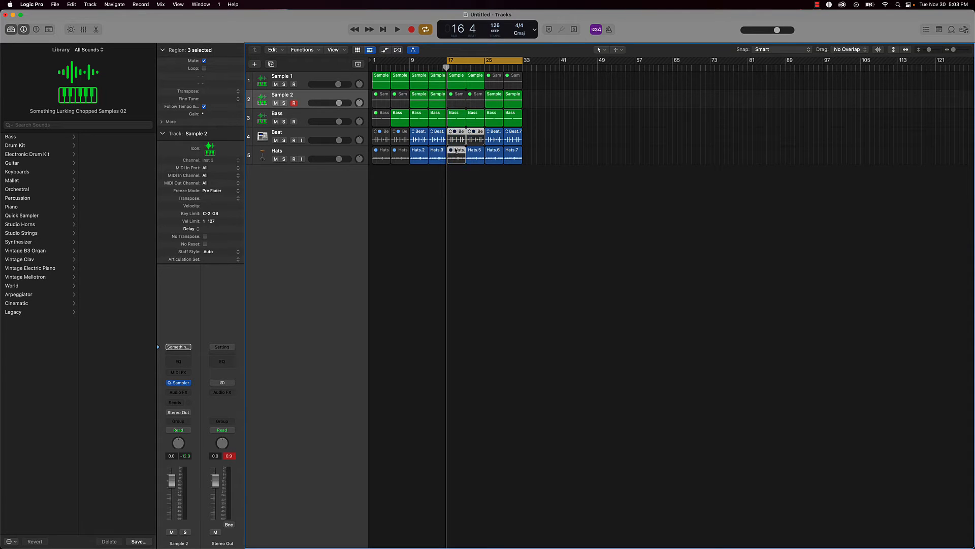
left_click(523, 179)
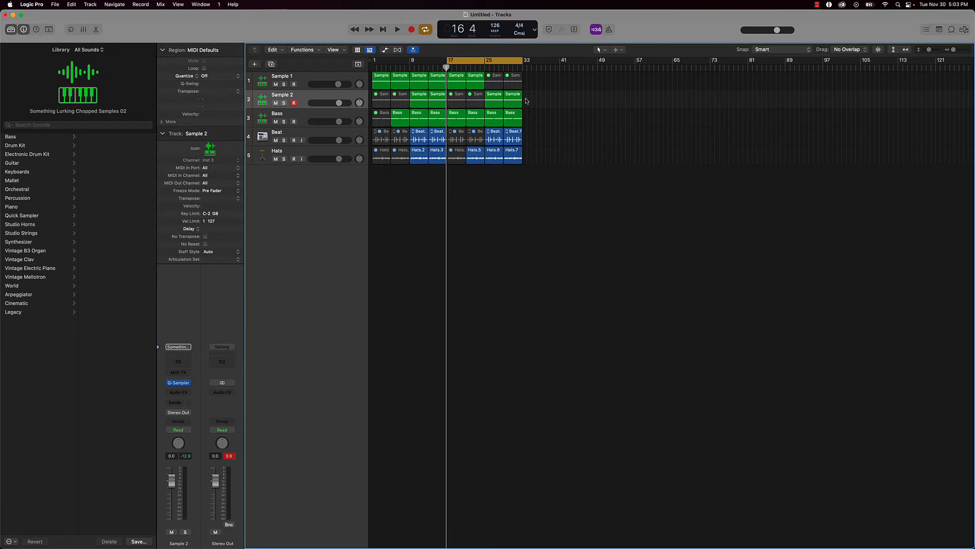
Play the section from bar 17 and mute the Bass region starting at bar 25
key("space")
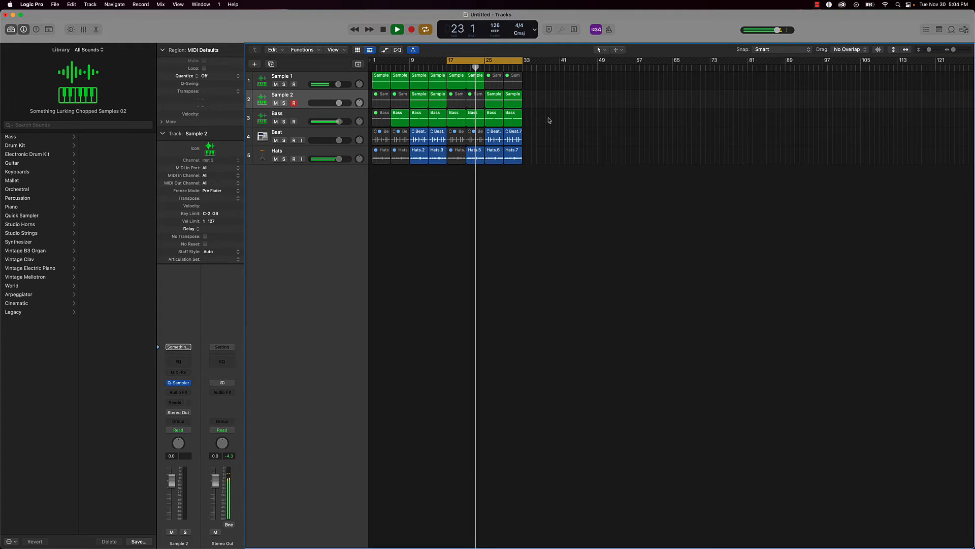
left_click(493, 116)
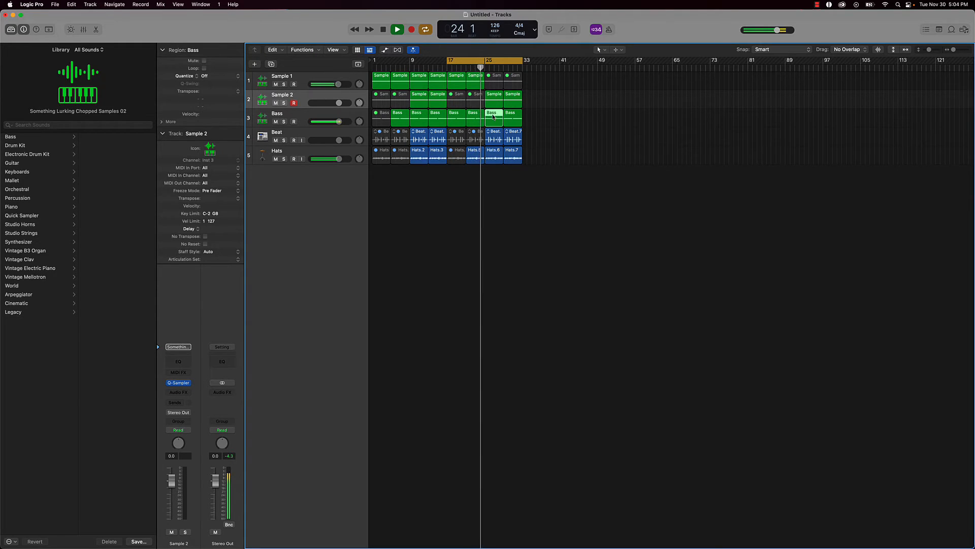
key("ctrl+m")
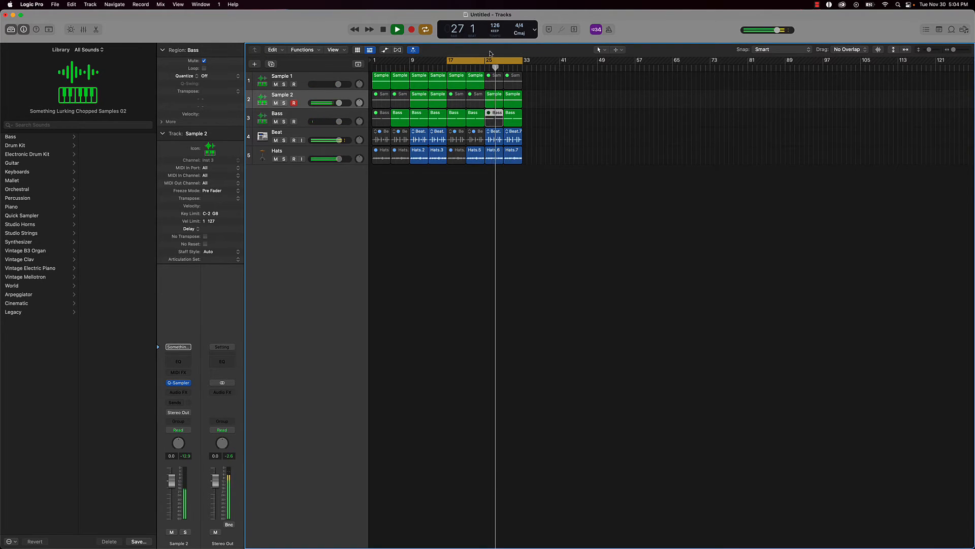
Extend the start of the cycle range back to bar 9
left_click_drag(447, 61, 410, 62)
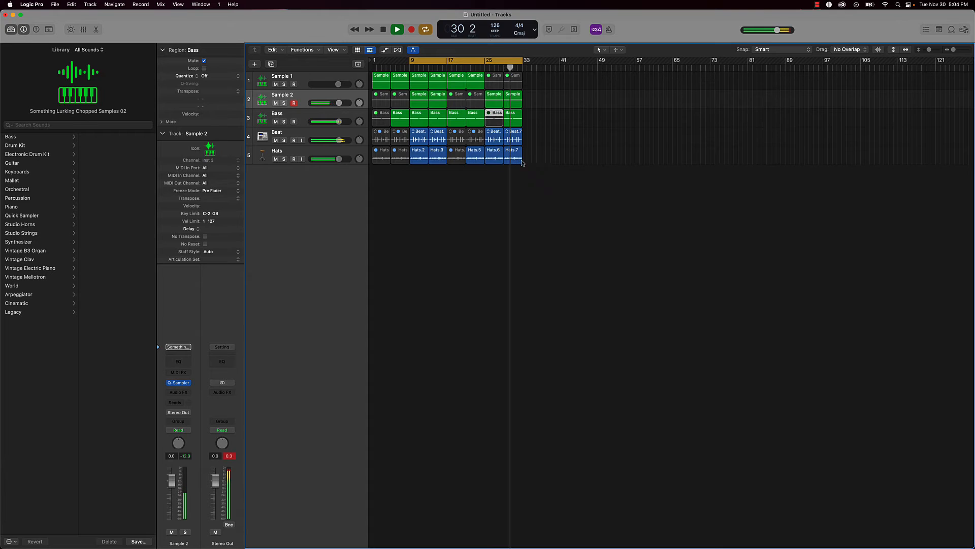
scroll(522, 163, "up", 5)
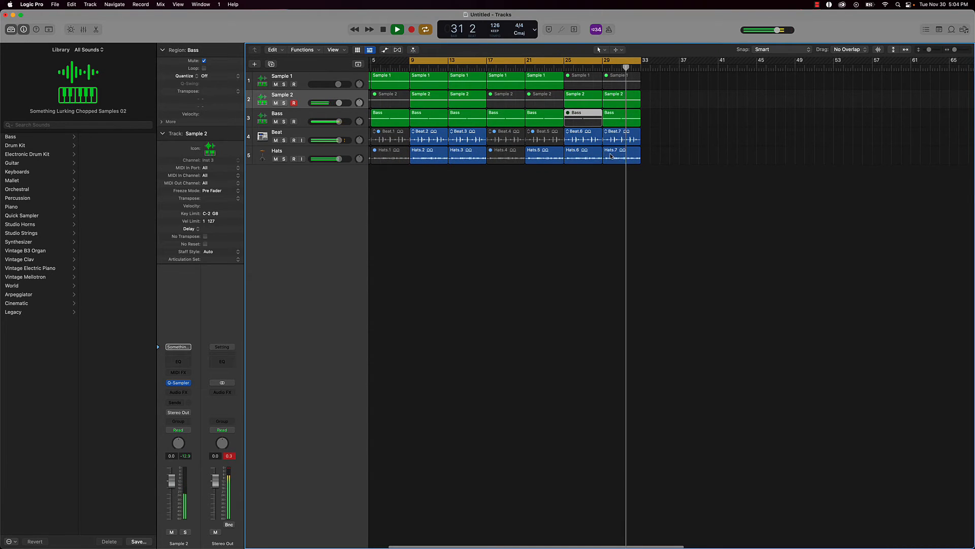
Stop the playback of the arrangement and clear the Bass region selection
scroll(612, 157, "right", 2)
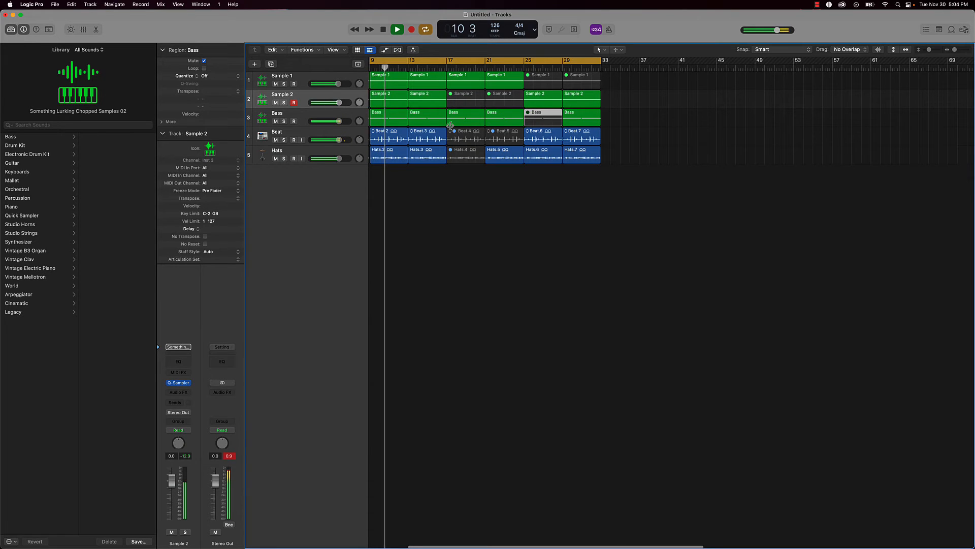
key("space")
scroll(450, 126, "down", 5)
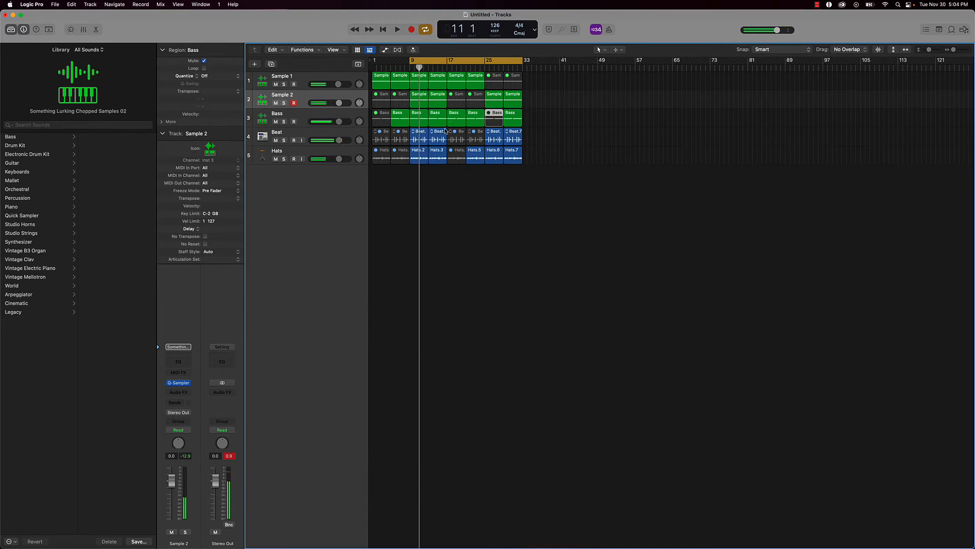
left_click(431, 171)
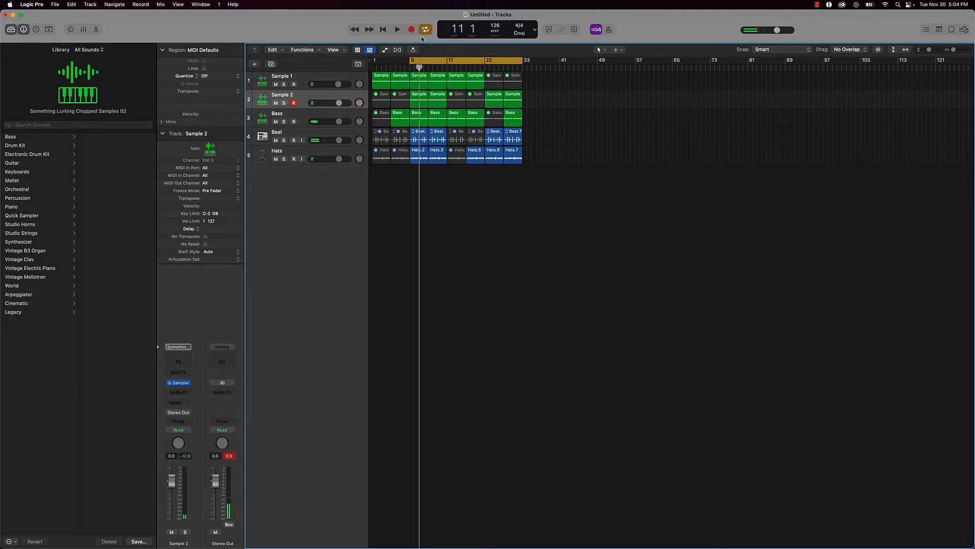
Select all regions between bars 9 and 33 on every track and move the playhead to bar 33
left_click_drag(419, 67, 391, 67)
left_click_drag(418, 177, 541, 42)
key("period")
key("period")
key("period")
key("period")
key("period")
key("period")
key("period")
key("period")
key("period")
key("period")
key("period")
key("period")
key("period")
key("period")
key("period")
key("period")
key("period")
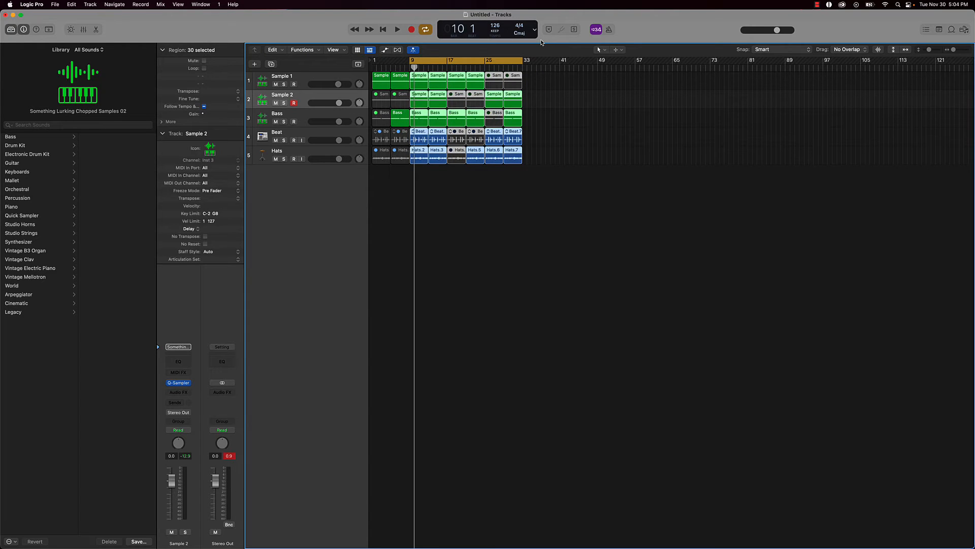
key("period")
key("period")
key("period")
key("period")
key("period")
key("period")
key("period")
key("period")
key("period")
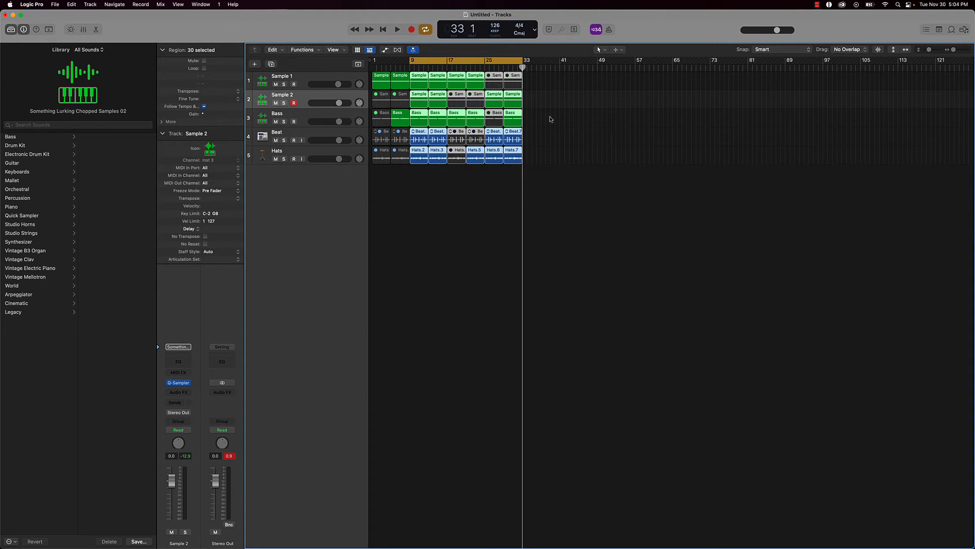
left_click(514, 194)
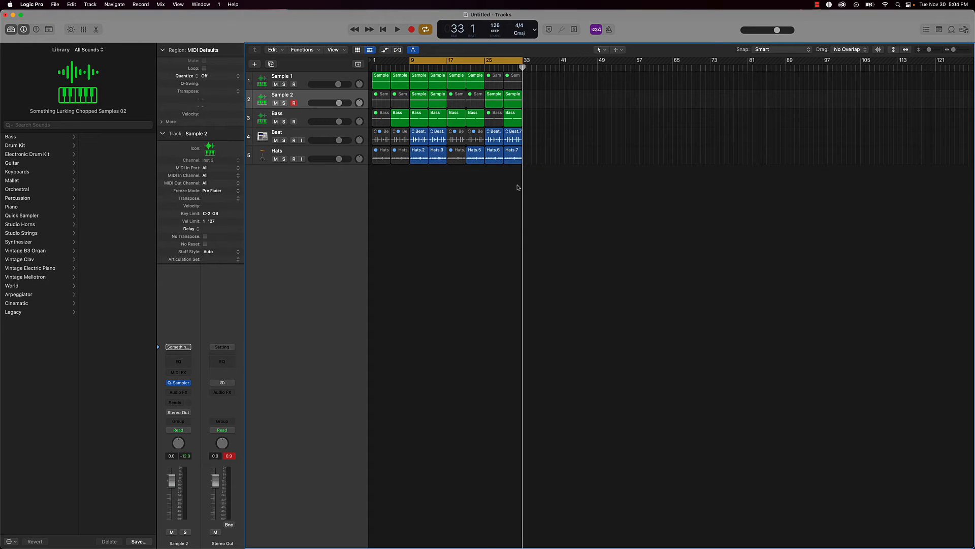
left_click_drag(517, 187, 414, 79)
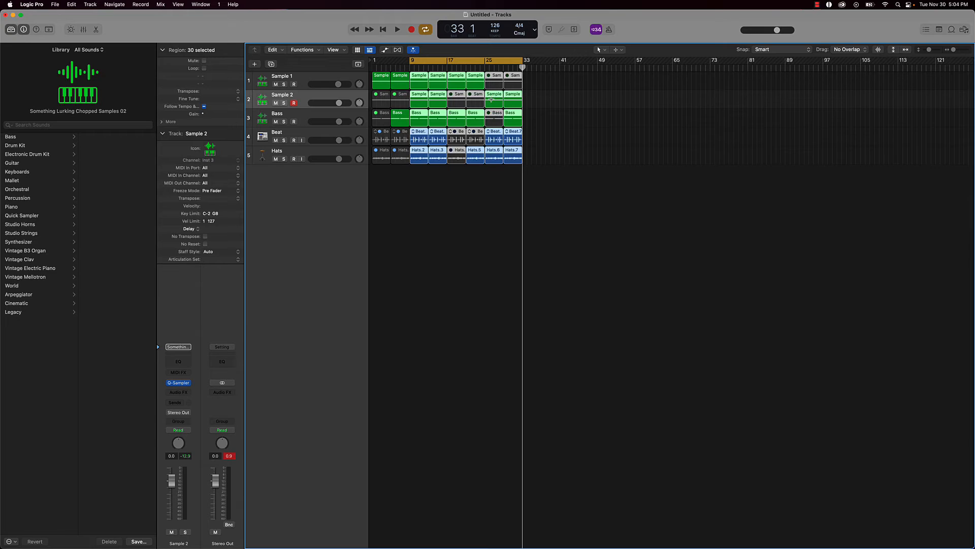
key("period")
key("comma")
key("comma")
key("period")
key("period")
key("period")
key("period")
key("period")
key("period")
key("period")
key("period")
key("period")
key("period")
key("comma")
key("comma")
key("comma")
key("comma")
key("comma")
key("comma")
key("comma")
key("comma")
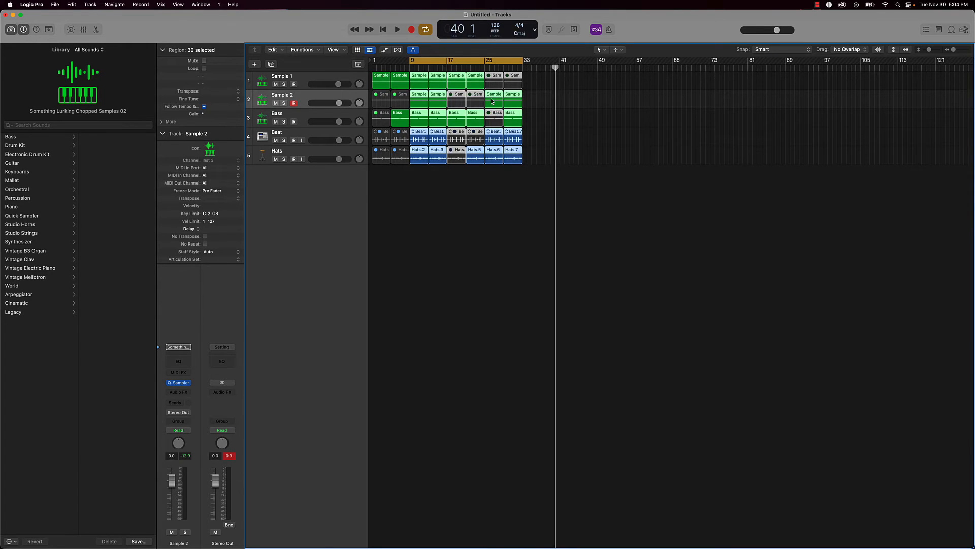
key("comma")
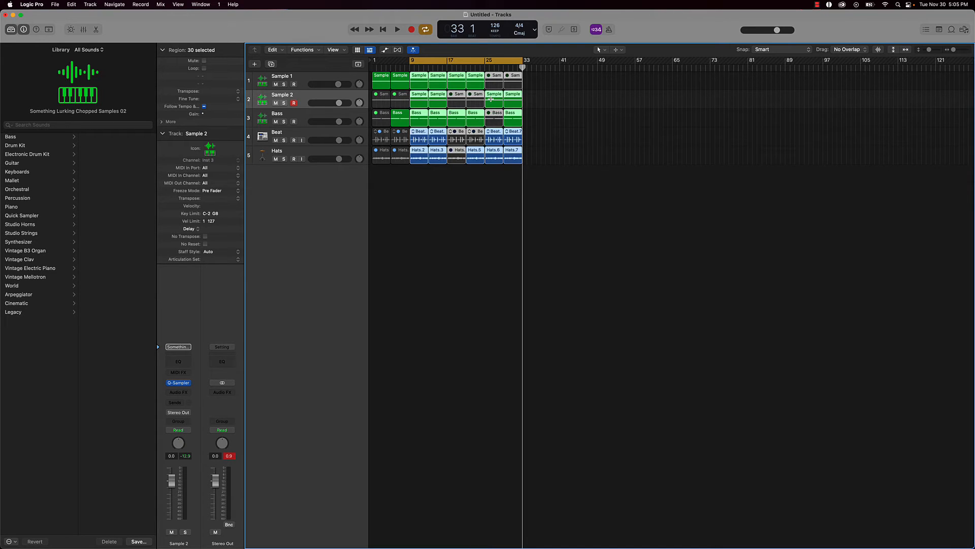
Repeat the selected block of regions from bars 9 to 33 three times, starting at bar 33
key("super+r")
key("super+r")
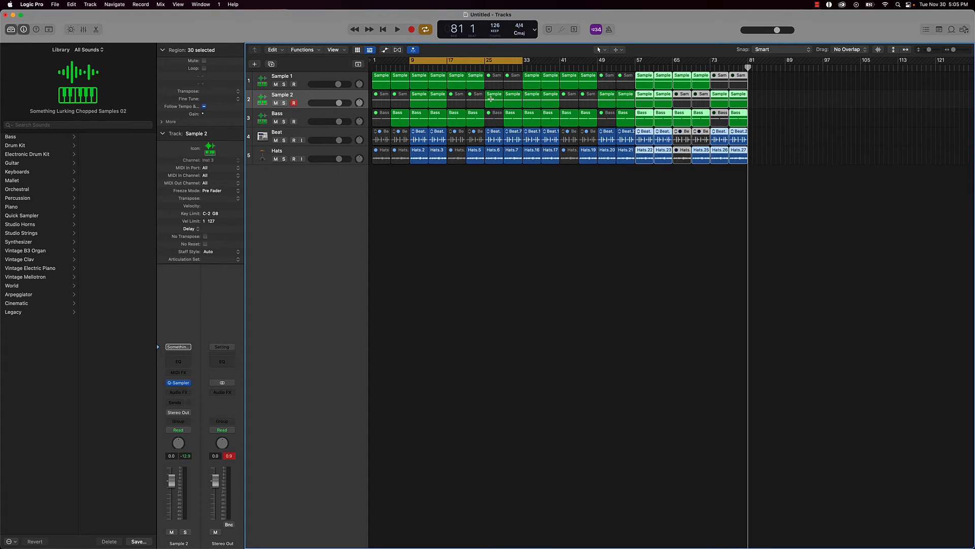
key("super+r")
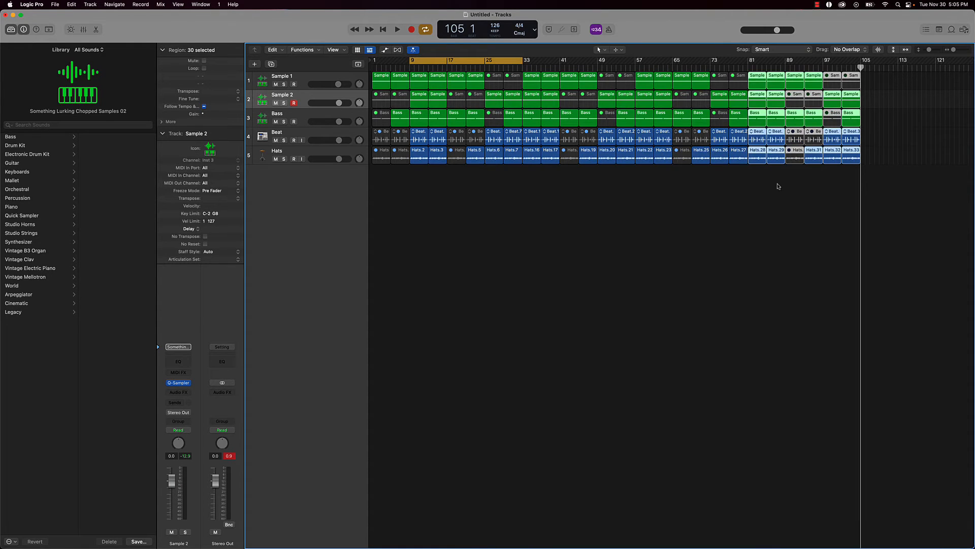
Delete all regions on every track between bars 97 and 105
left_click(822, 178)
left_click_drag(835, 178, 867, 51)
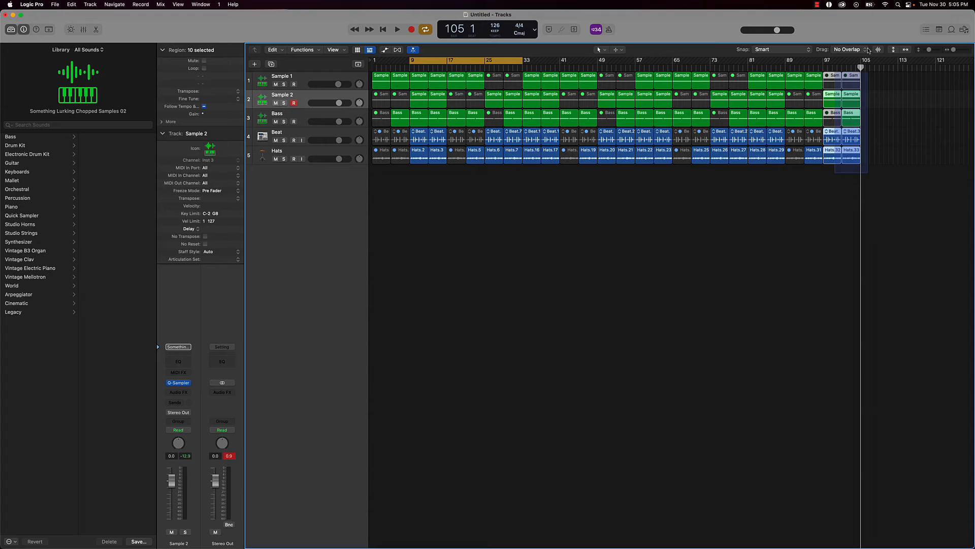
key("Delete")
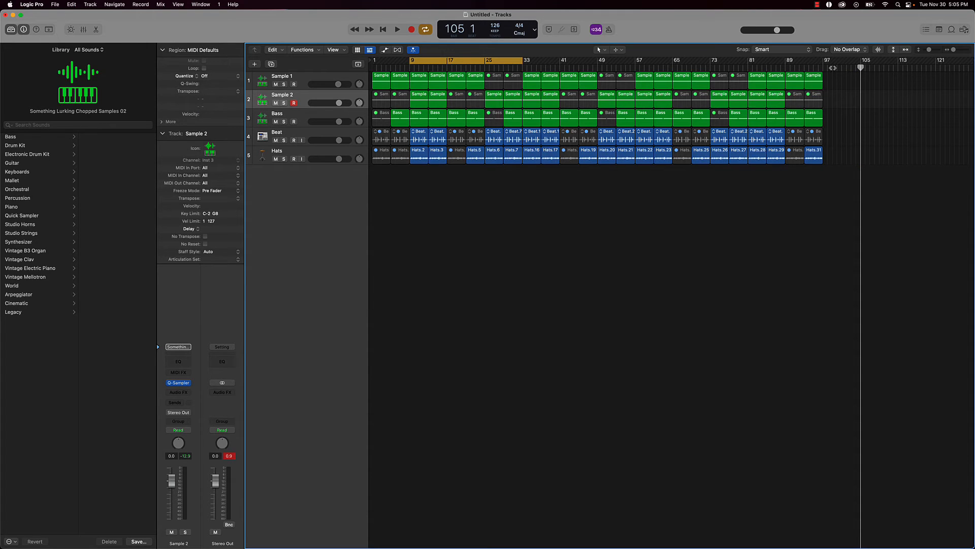
Move the project end marker back to just after the last regions at bar 97 and turn off cycle mode
scroll(841, 78, "right", 1)
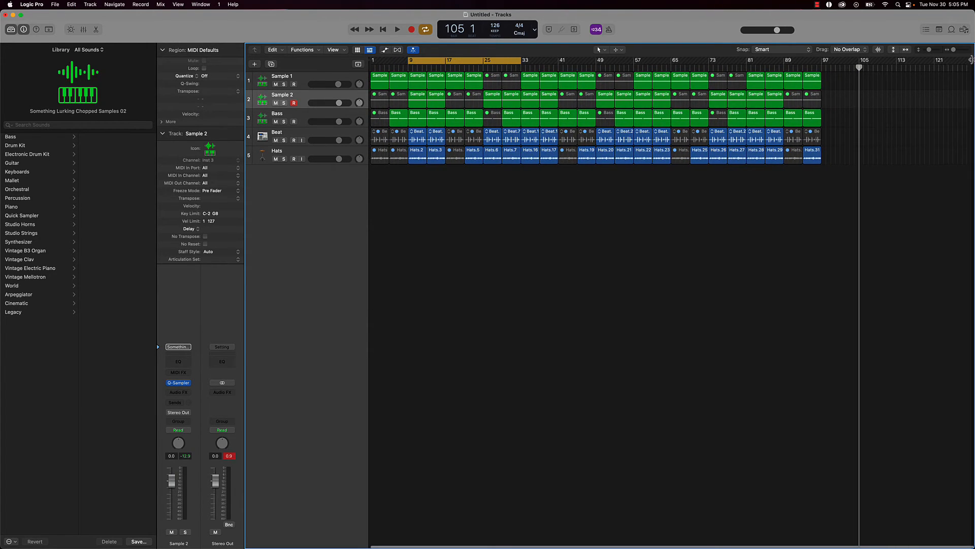
mouse_move(972, 60)
left_mouse_down()
mouse_move(858, 114)
mouse_move(825, 115)
left_mouse_up()
left_click(500, 65)
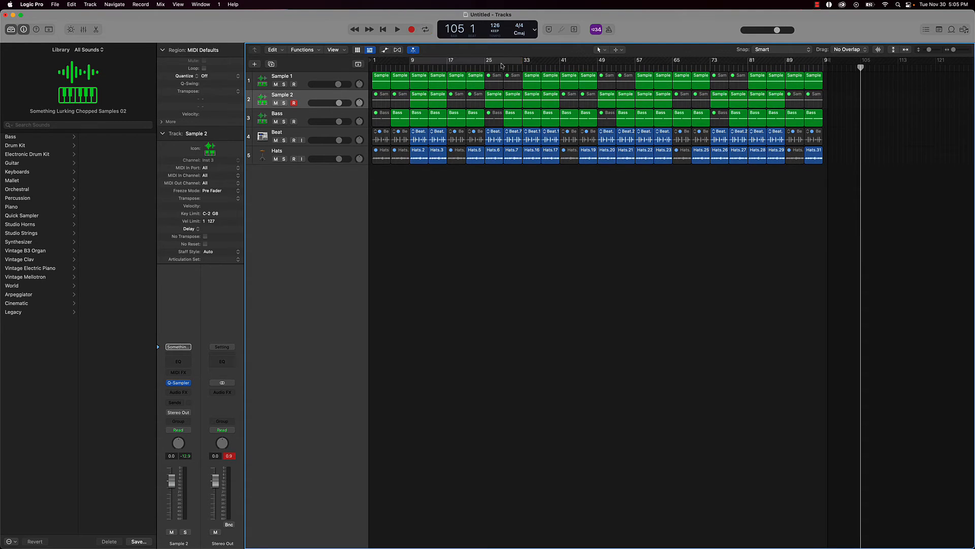
Unmute the two Sample 2 regions and mute the two Sample 1 regions between bars 41 and 49
left_click_drag(457, 175, 511, 75)
left_click_drag(568, 173, 633, 48)
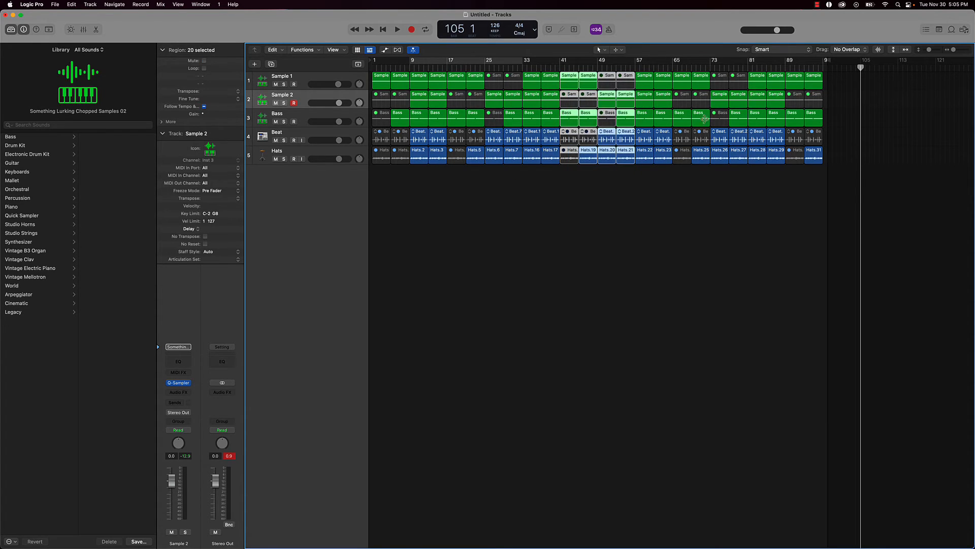
left_click(605, 188)
left_click(568, 105)
left_click(578, 101)
left_click(585, 100)
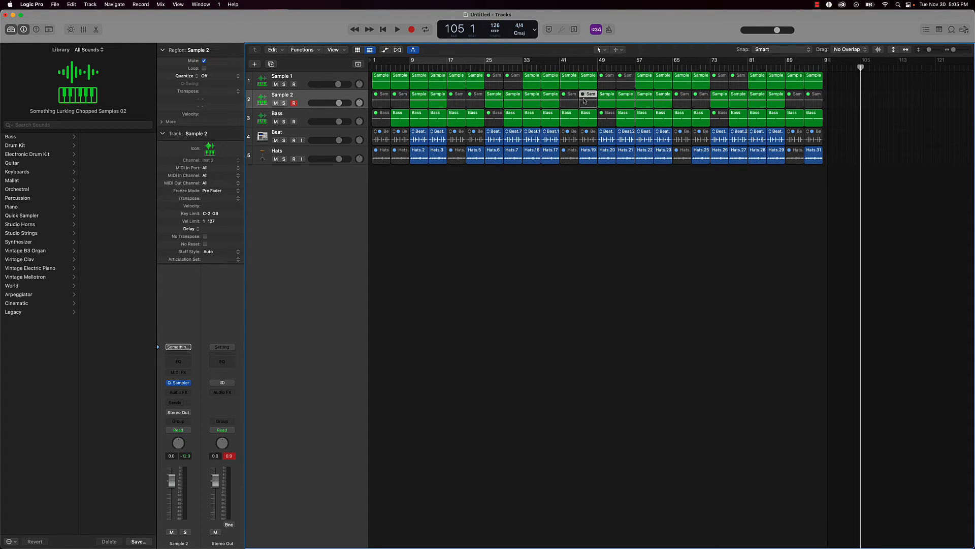
left_click(571, 99, "shift")
key("ctrl+m")
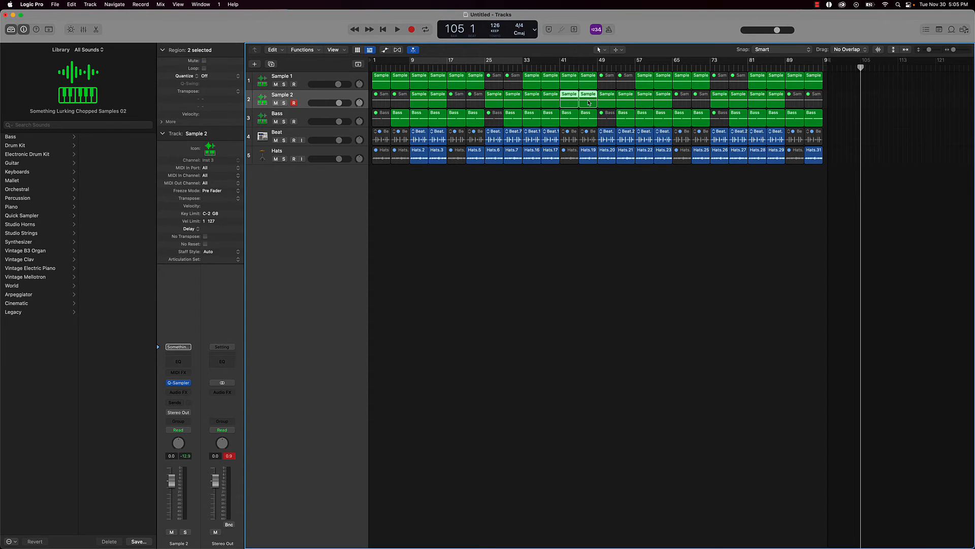
left_click(568, 84)
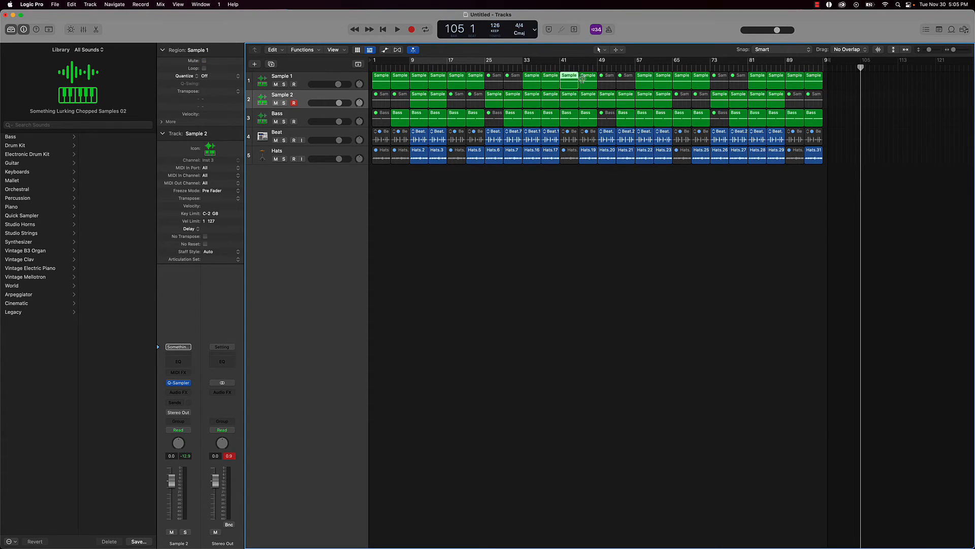
left_click(582, 79, "shift")
key("ctrl+m")
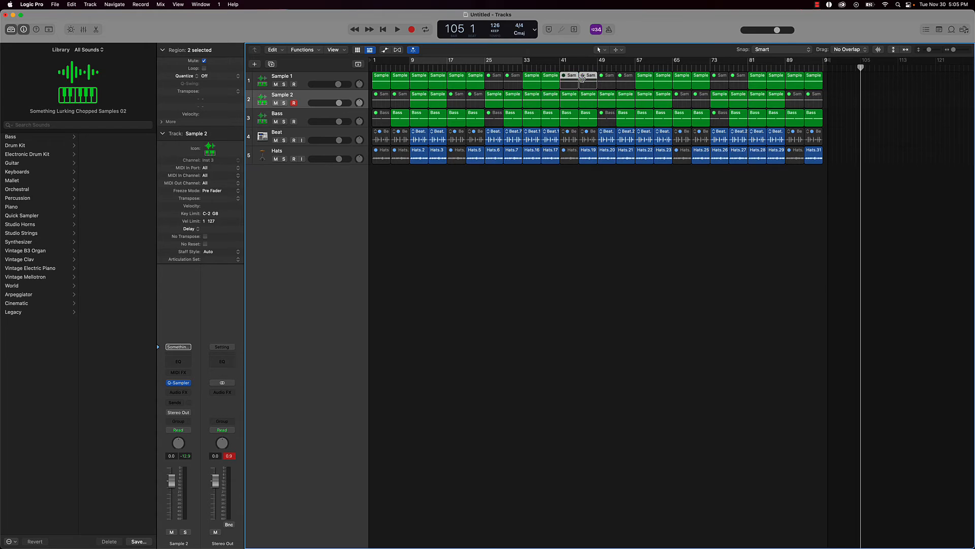
Mute the two Sample 2 regions and unmute the two Sample 1 regions between bars 49 and 57
left_click(609, 96)
left_click(630, 95, "shift")
key("ctrl+m")
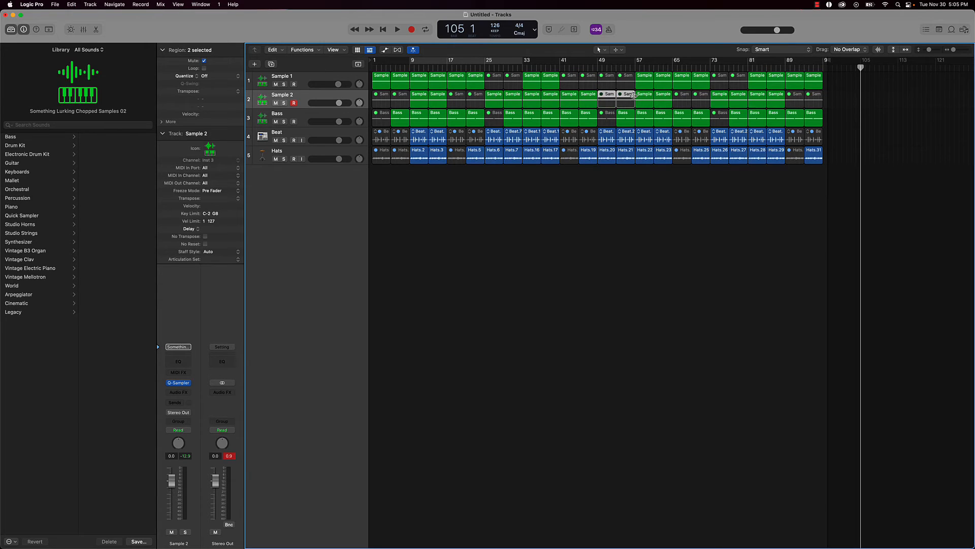
left_click(608, 80)
left_click(628, 80, "shift")
key("ctrl+m")
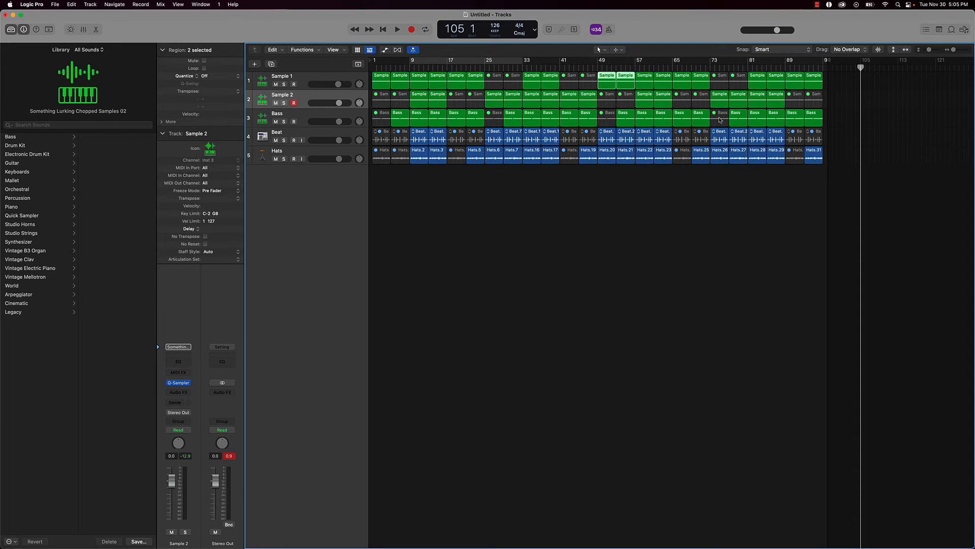
Mute the Sample 1 region starting at bar 65
left_click(682, 123)
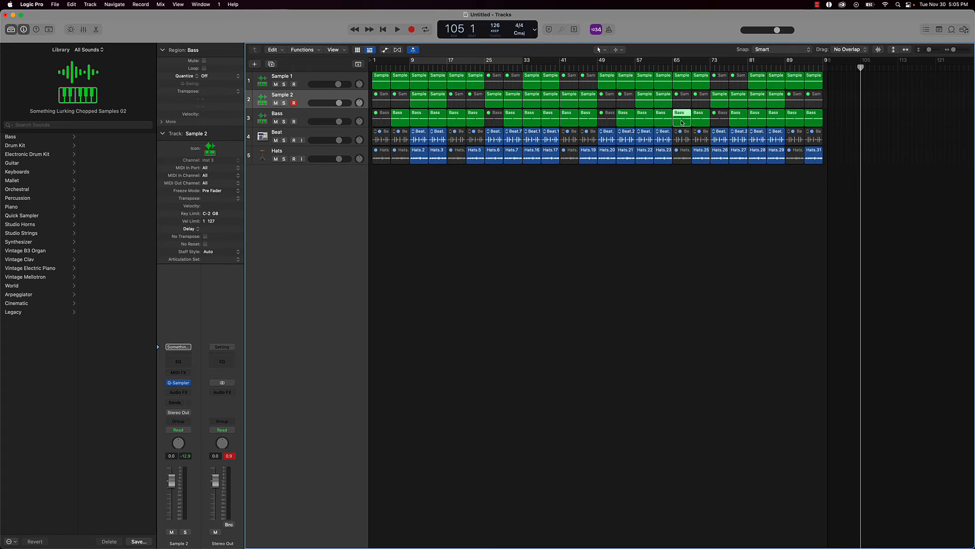
left_click(689, 84)
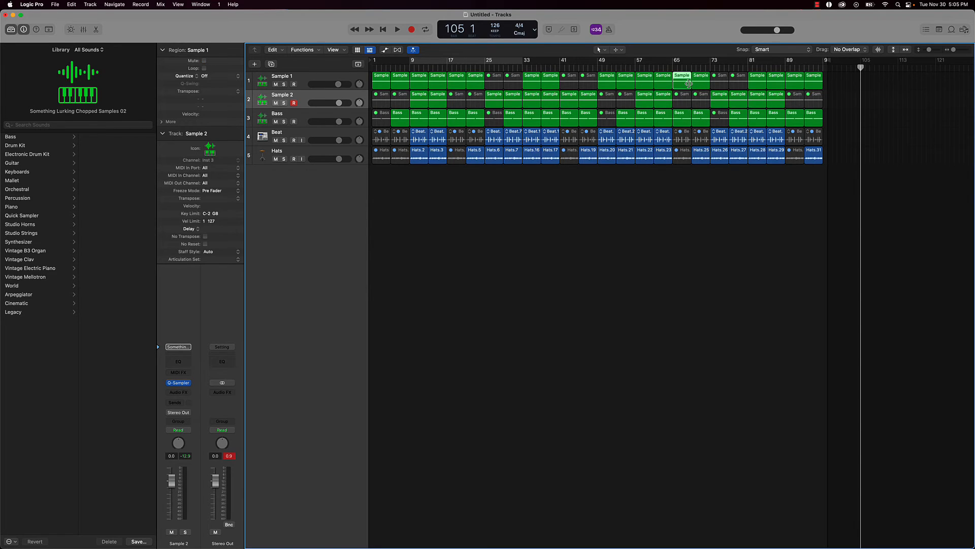
key("ctrl+m")
left_click(728, 197)
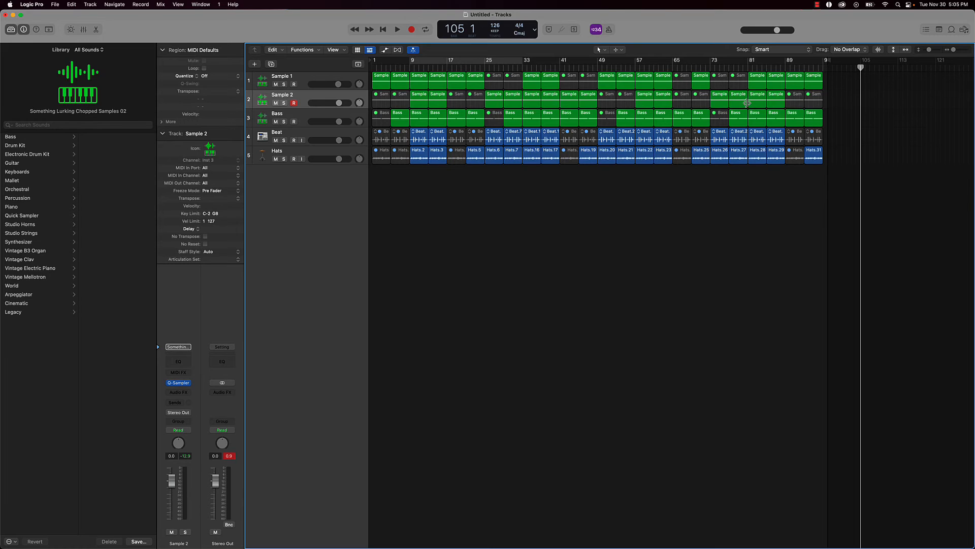
Mute the Sample 2 region and unmute the Sample 1 region starting at bar 77
left_click(742, 101)
key("ctrl+m")
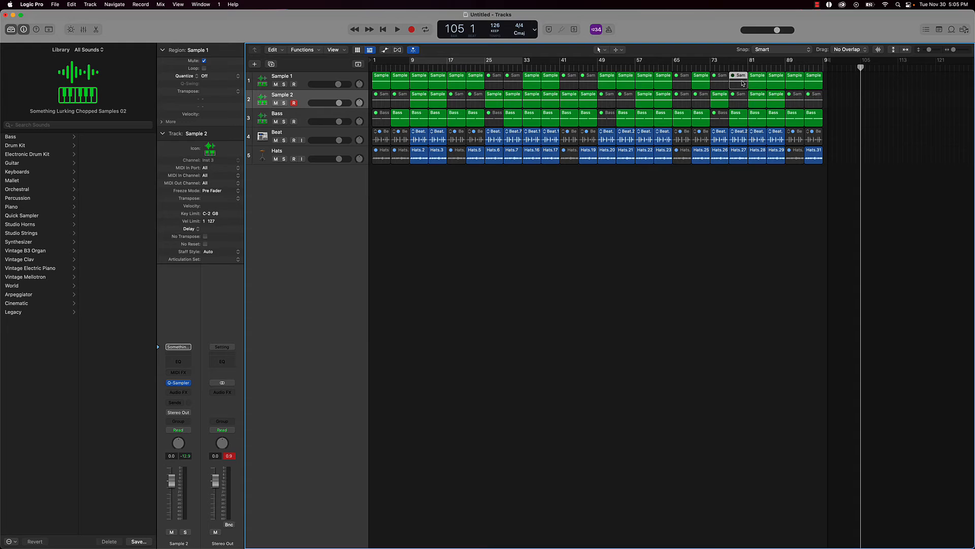
key("ctrl+m")
left_click(747, 212)
Show the toolbar and open the color palette, placing it below the tracks
left_click(49, 29)
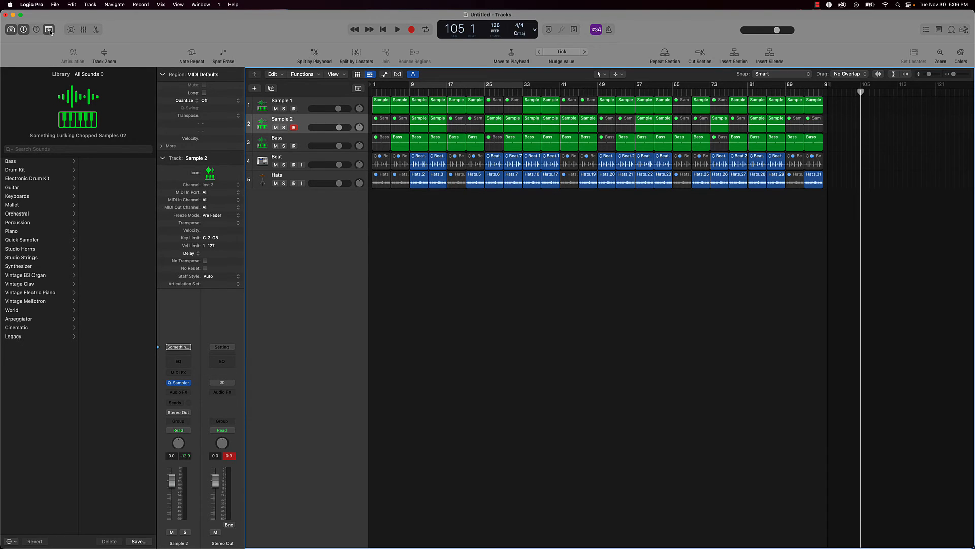
left_click(962, 53)
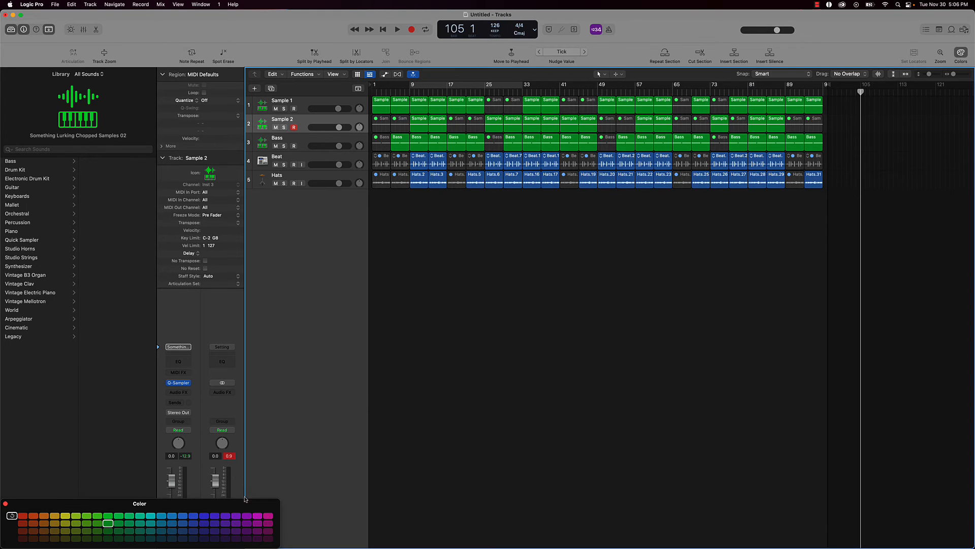
left_click_drag(245, 499, 421, 318)
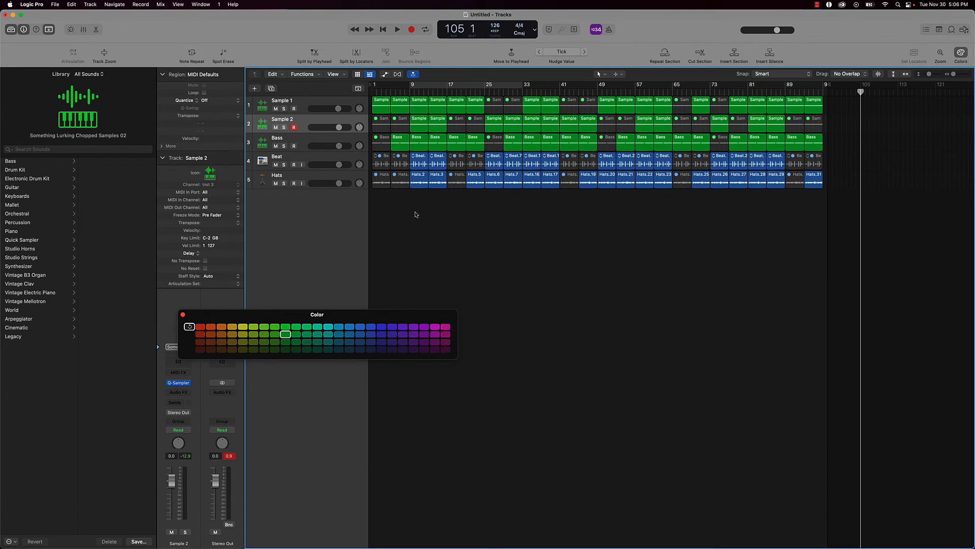
Color all regions in bars 9–17, 33–41, 57–65 and 81–89 bright red after trying purple and pink
left_click_drag(415, 214, 444, 109)
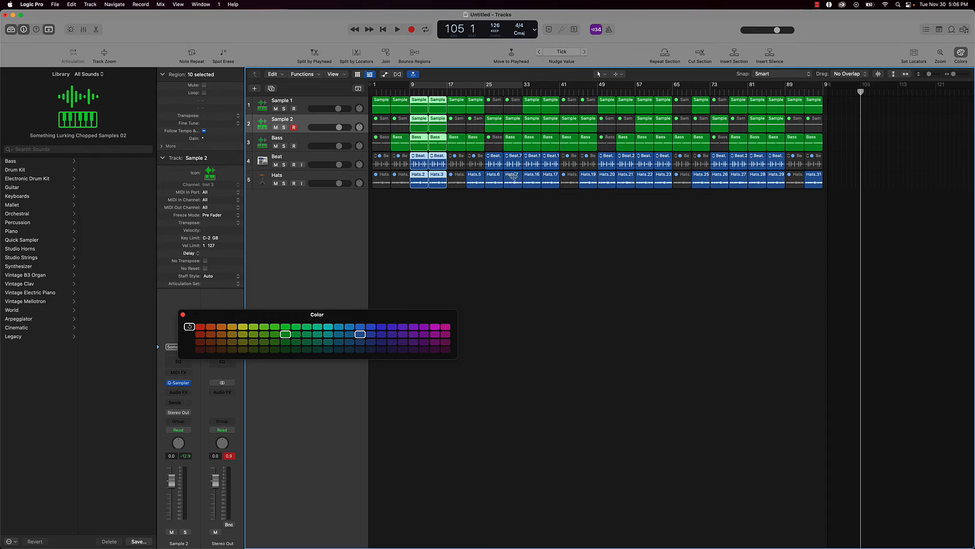
left_click_drag(535, 198, 555, 106, "shift")
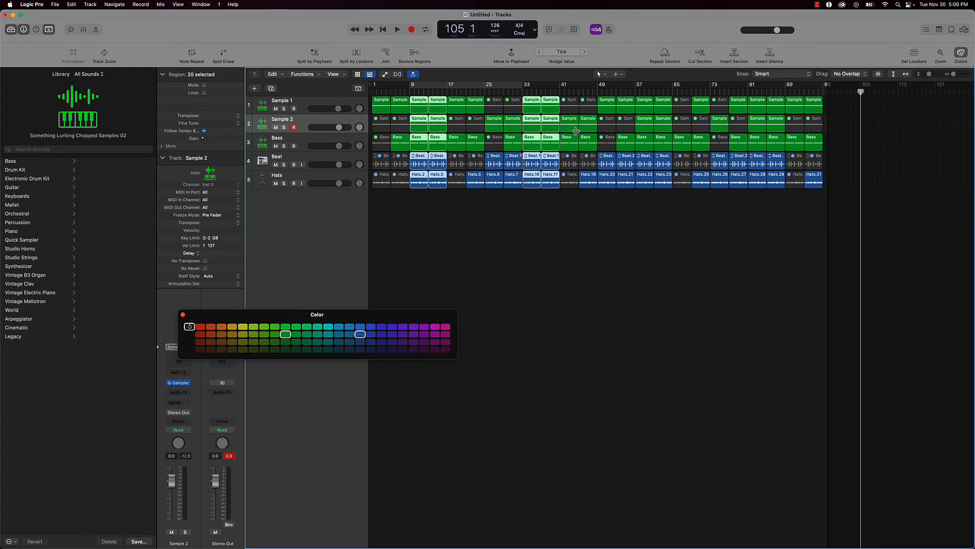
left_click_drag(644, 204, 660, 89, "shift")
left_click_drag(750, 193, 783, 93, "shift")
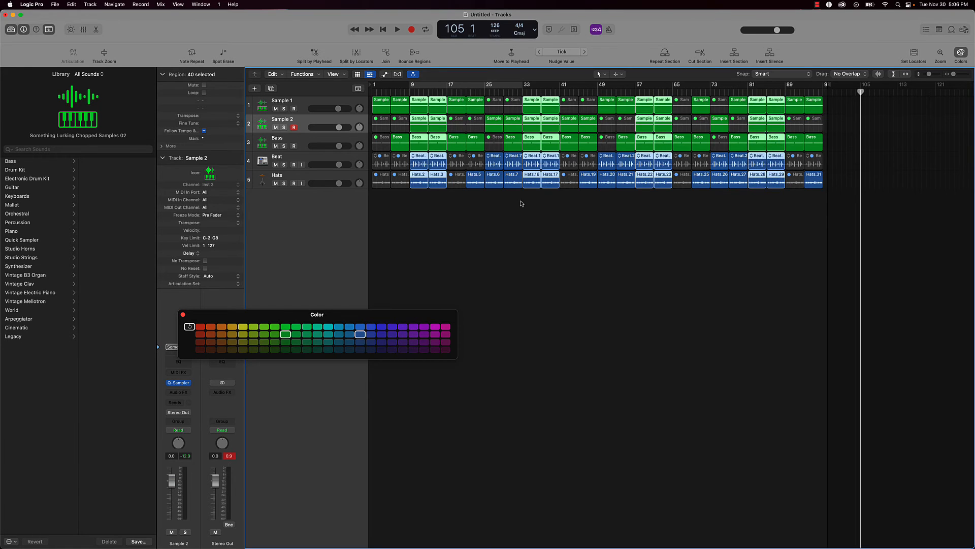
left_click(392, 326)
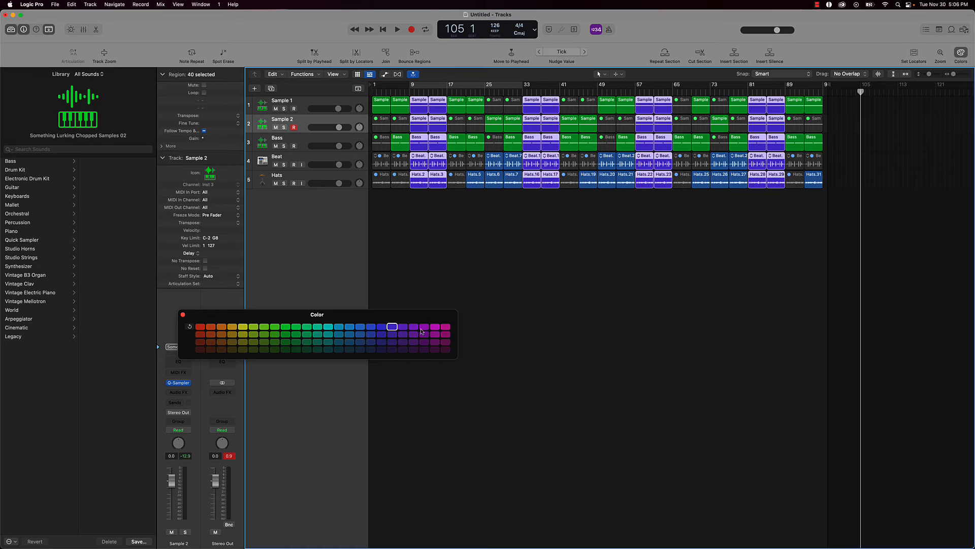
left_click(445, 326)
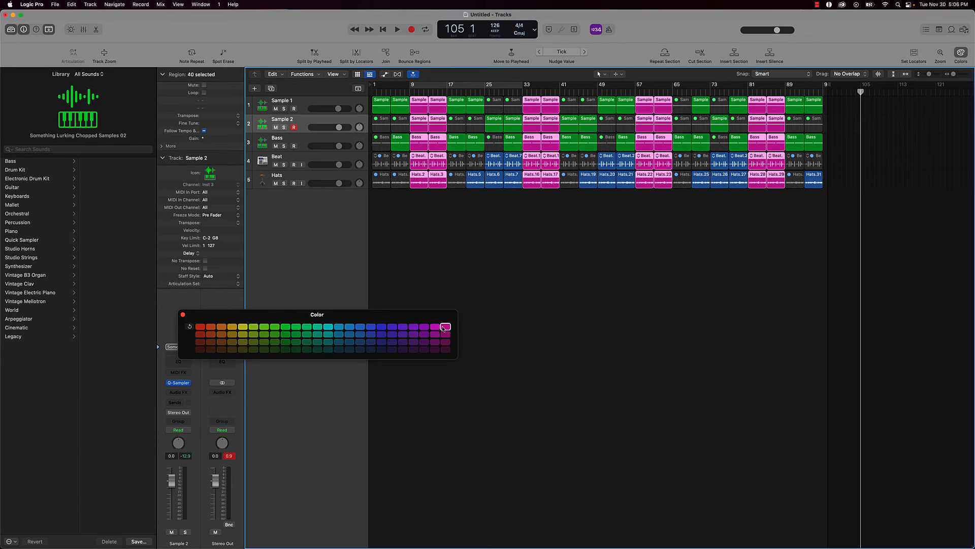
left_click(200, 327)
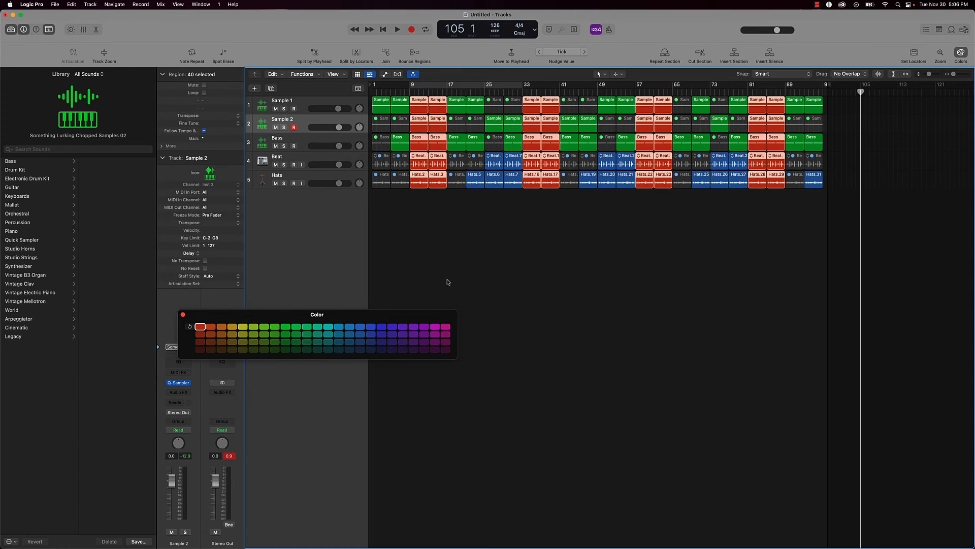
Color all regions in bars 1–9 and 89–97 bright yellow
left_click(462, 257)
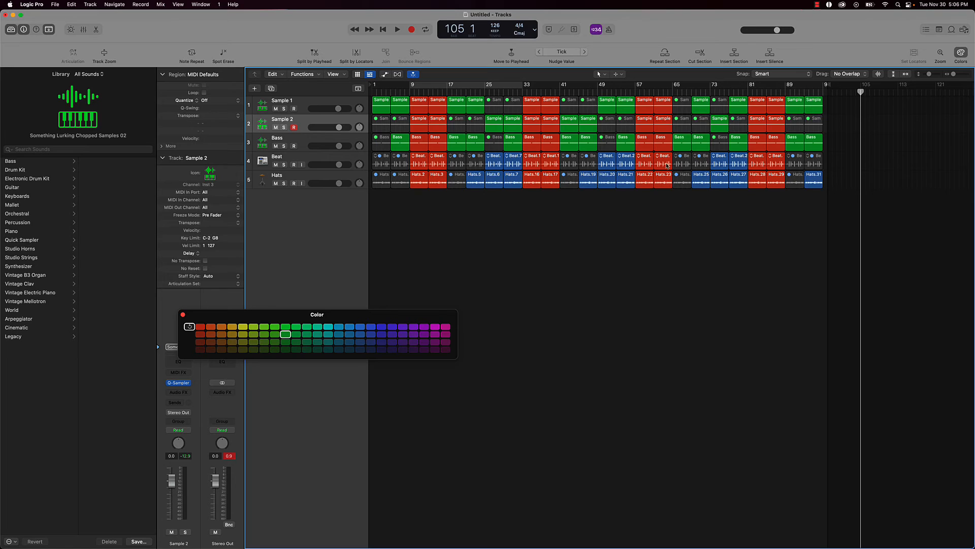
left_click_drag(791, 200, 792, 99)
left_click_drag(395, 219, 373, 97)
left_click(240, 329)
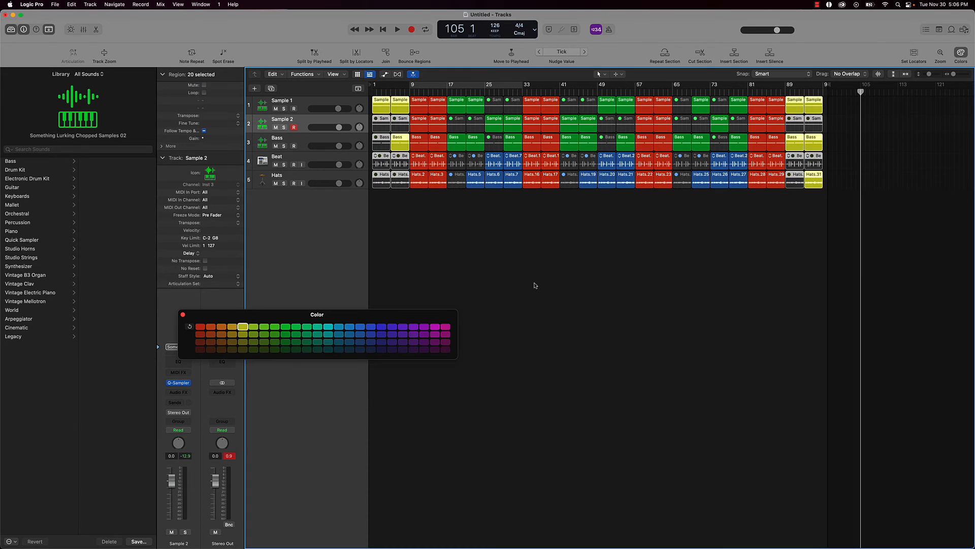
left_click(537, 285)
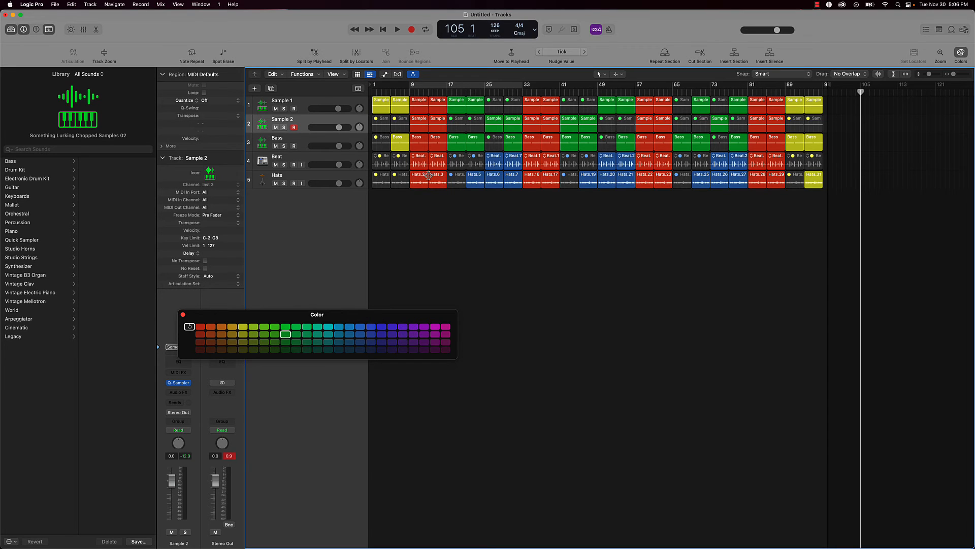
Color all regions in bars 17–33, 41–57 and 65–81 medium green after trying other green shades
left_click_drag(460, 208, 514, 100)
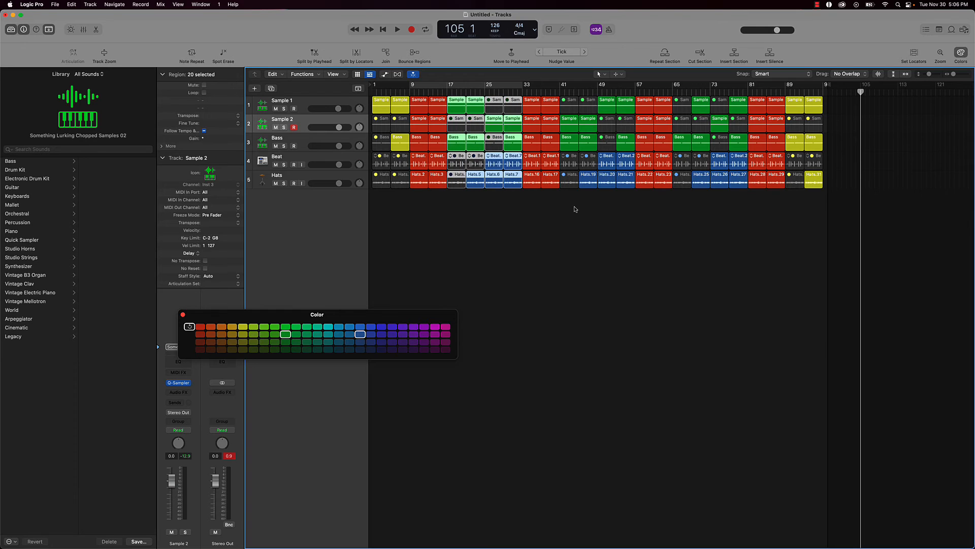
left_click_drag(573, 198, 628, 102, "shift")
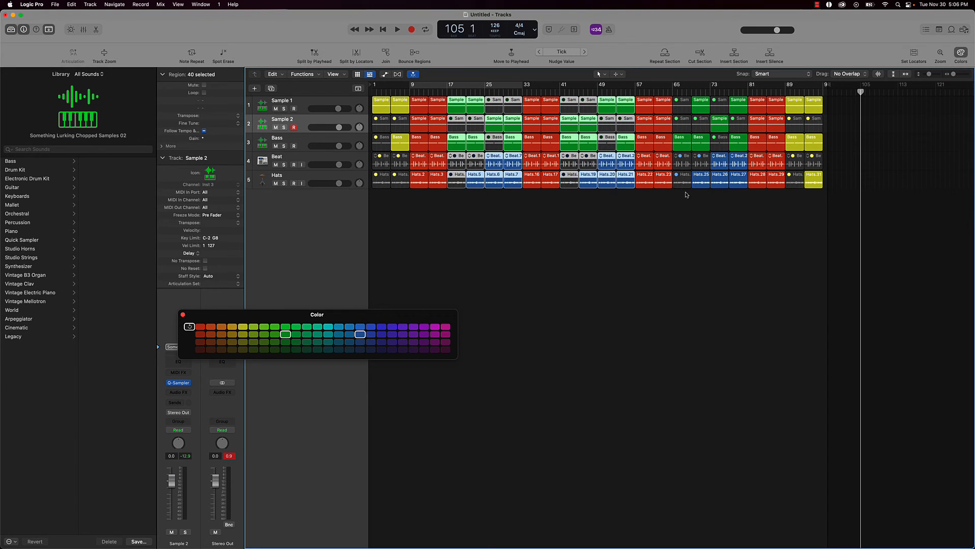
left_click_drag(686, 195, 743, 88, "shift")
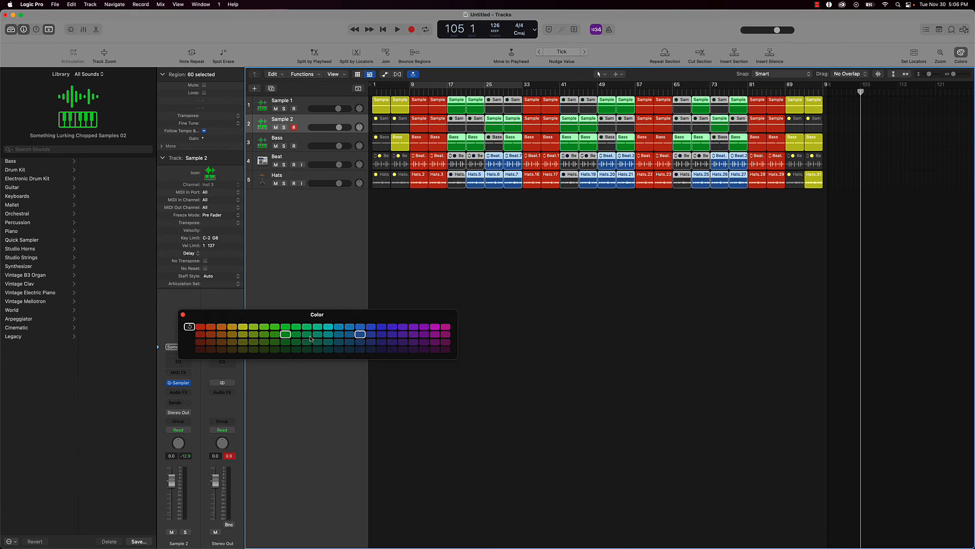
left_click(286, 327)
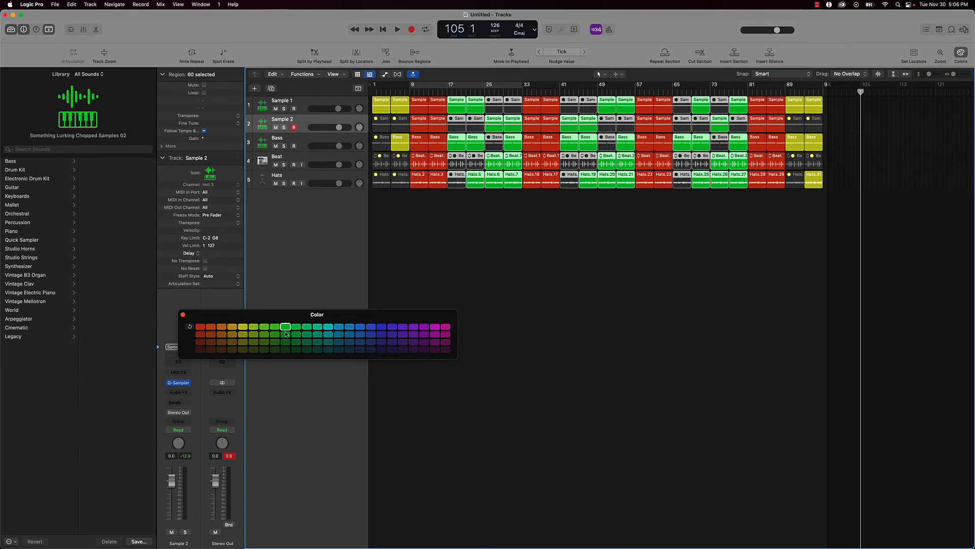
left_click(286, 344)
left_click(286, 335)
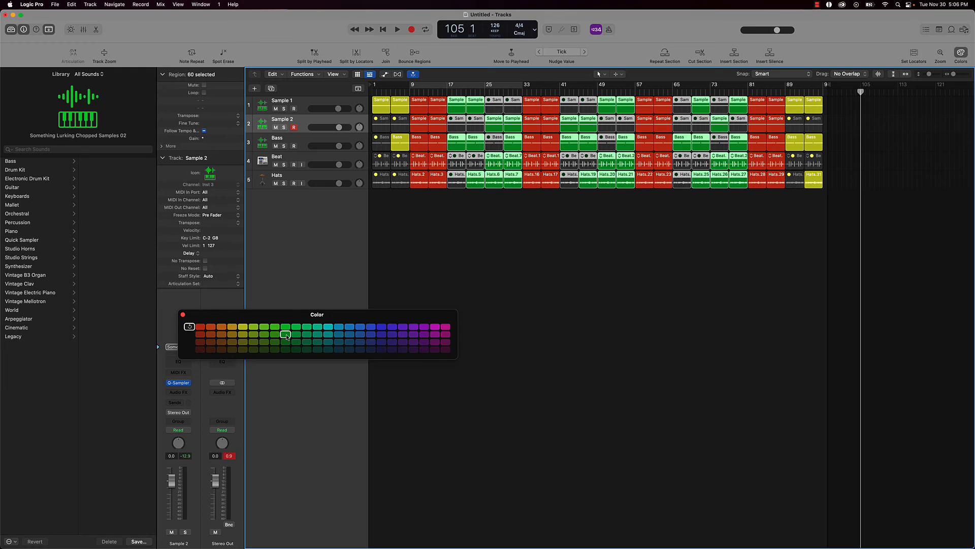
left_click(497, 295)
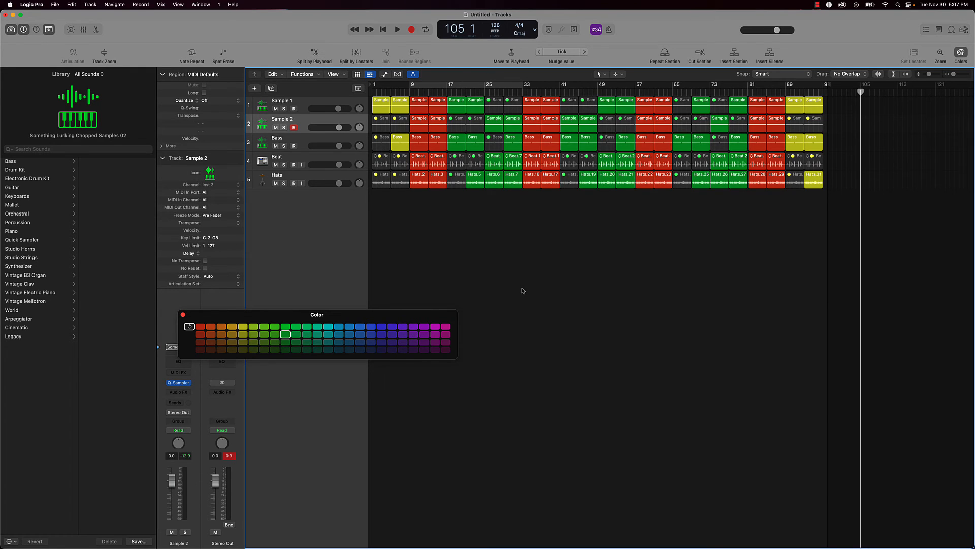
Close the color palette and play the song from bar 1
key("Return")
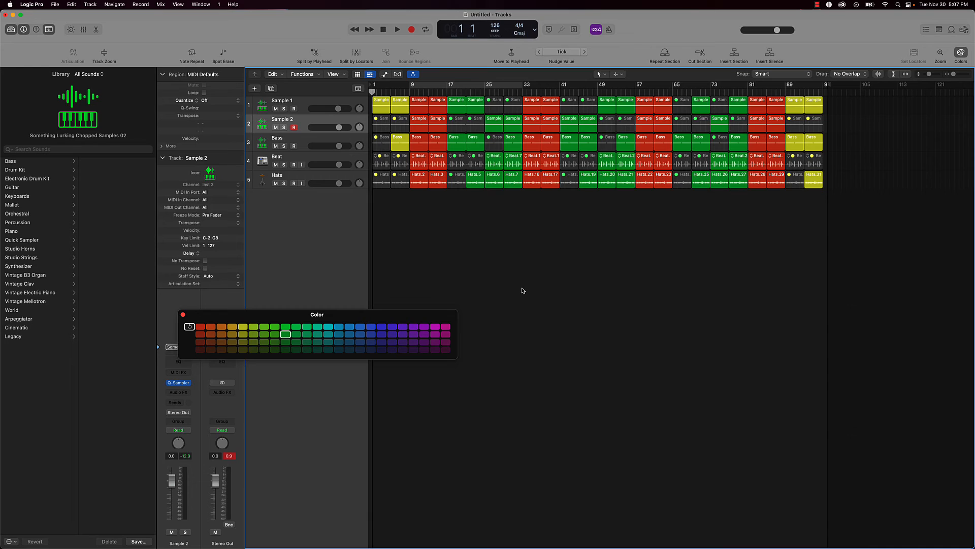
left_click(958, 52)
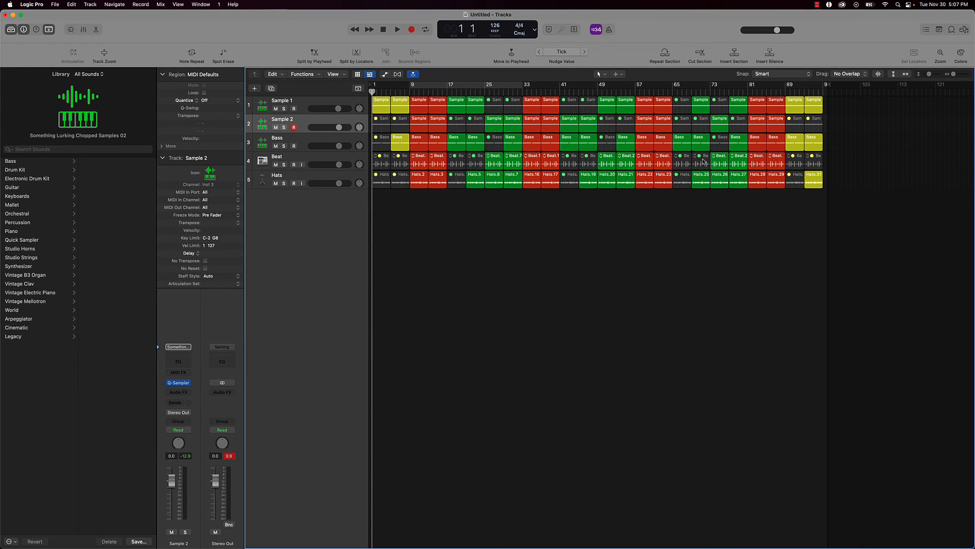
key("space")
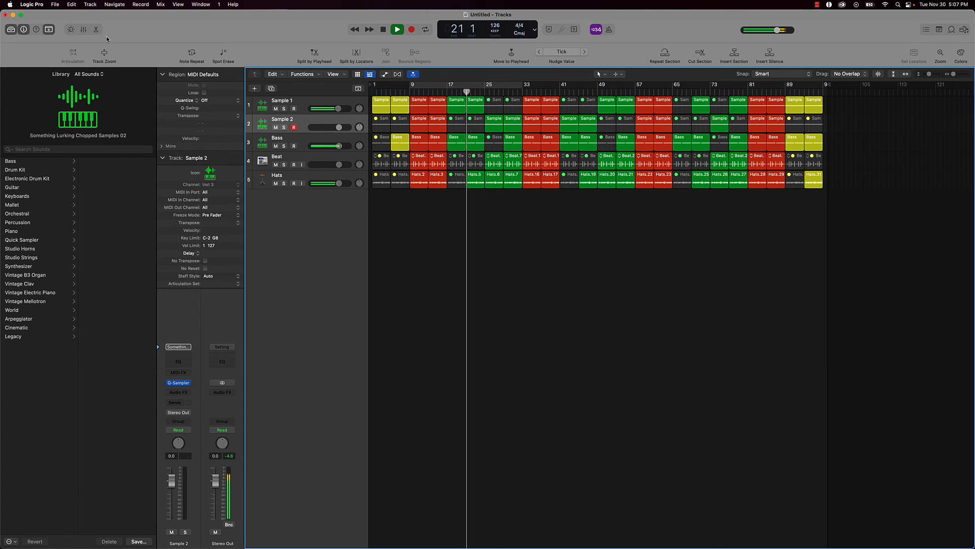
Replace the toolbar with the mixer and lower all five track faders together, bringing Beat and Hats to -1.1 dB
left_click(50, 29)
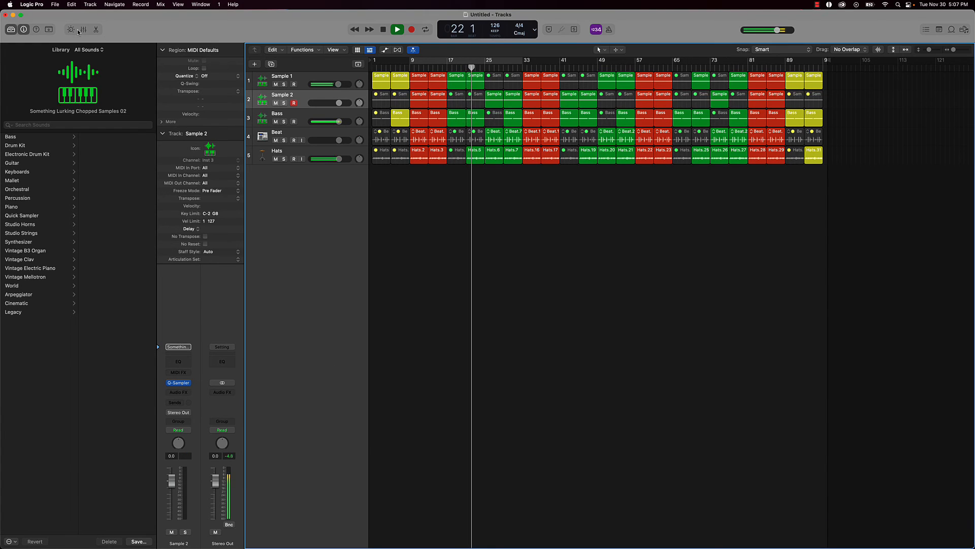
left_click(83, 29)
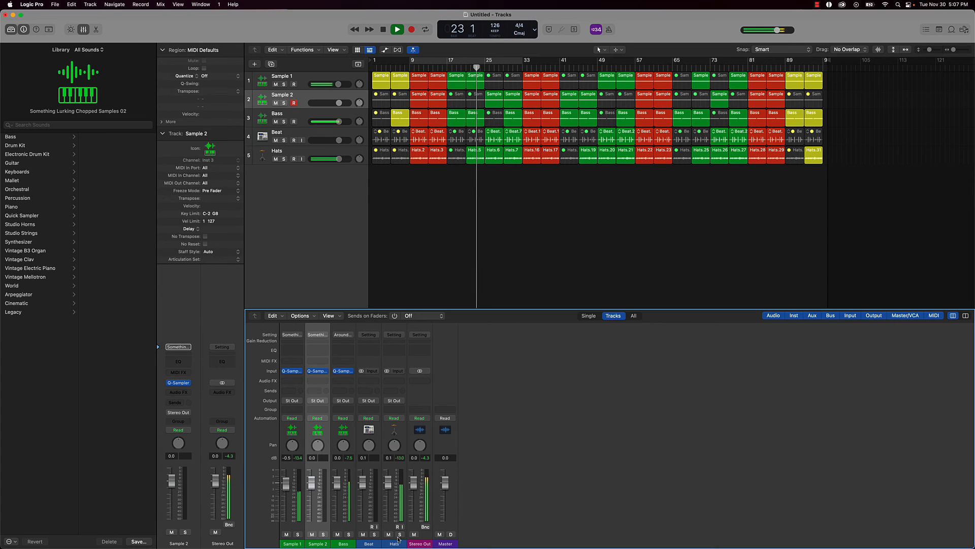
left_click_drag(397, 527, 286, 486)
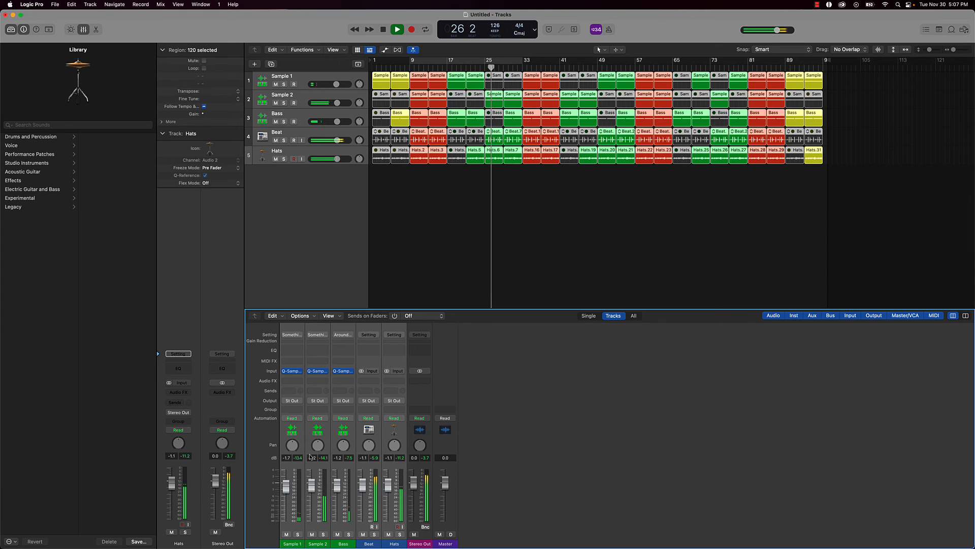
left_click(430, 195)
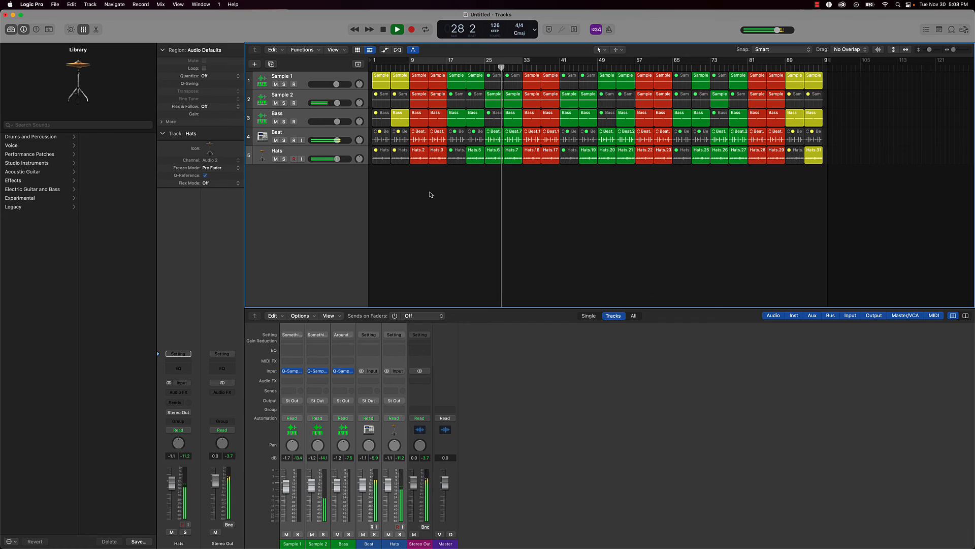
Audition a drum dropout before bar 33 by muting the Beat and Hats tracks, then unmute them and stop playback
left_click(276, 140)
left_click(275, 158)
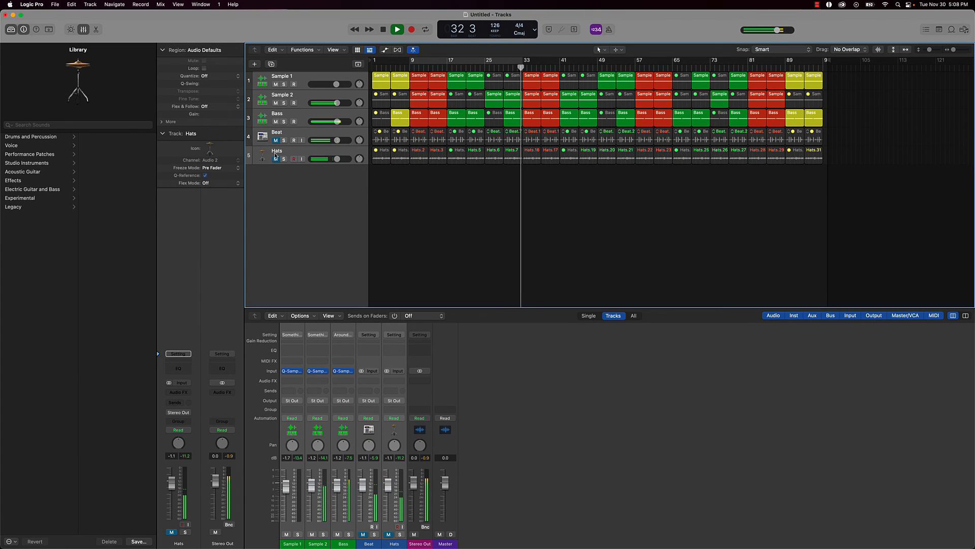
left_click(275, 159)
left_click(276, 141)
key("space")
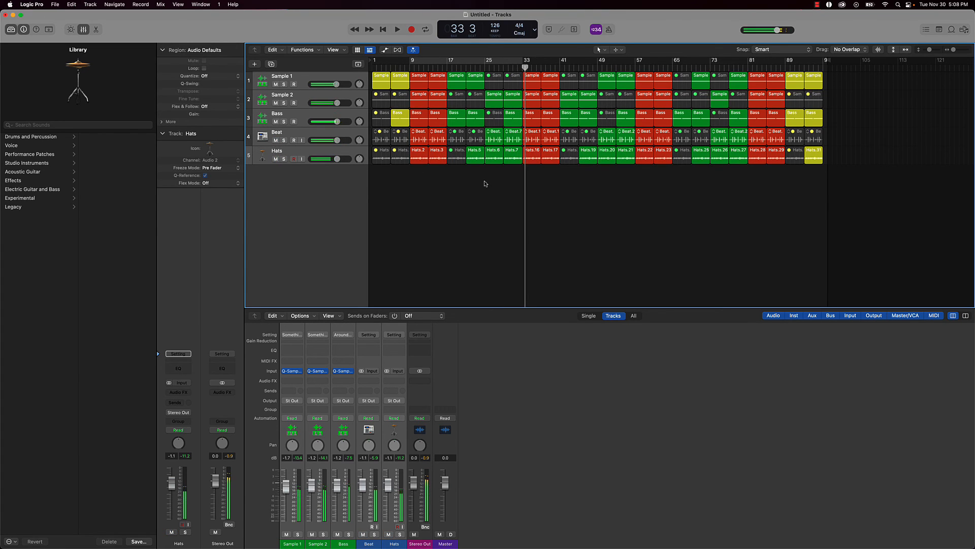
Trim one bar off the end of the Beat and Hats regions starting at bars 29, 53 and 77
scroll(483, 181, "up", 6)
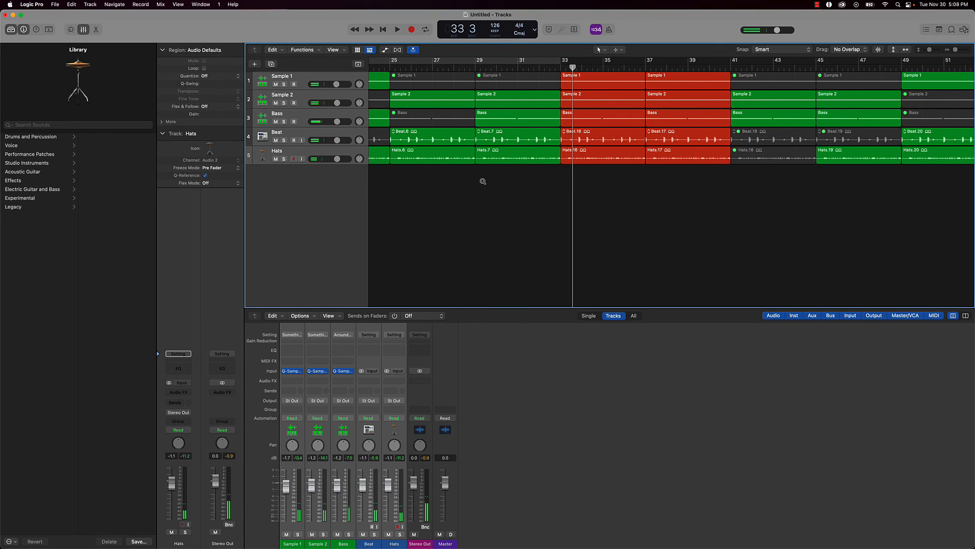
scroll(483, 181, "up", 2)
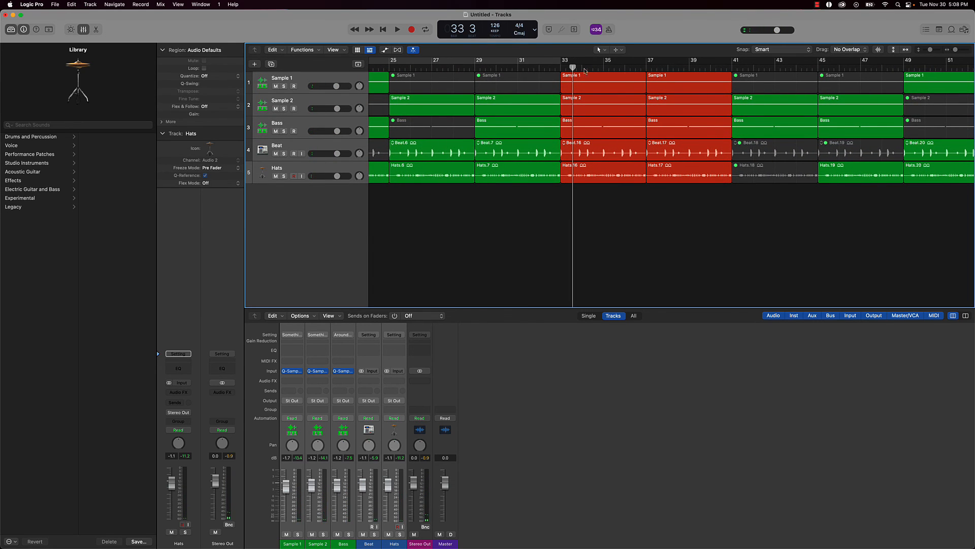
scroll(588, 106, "down", 8)
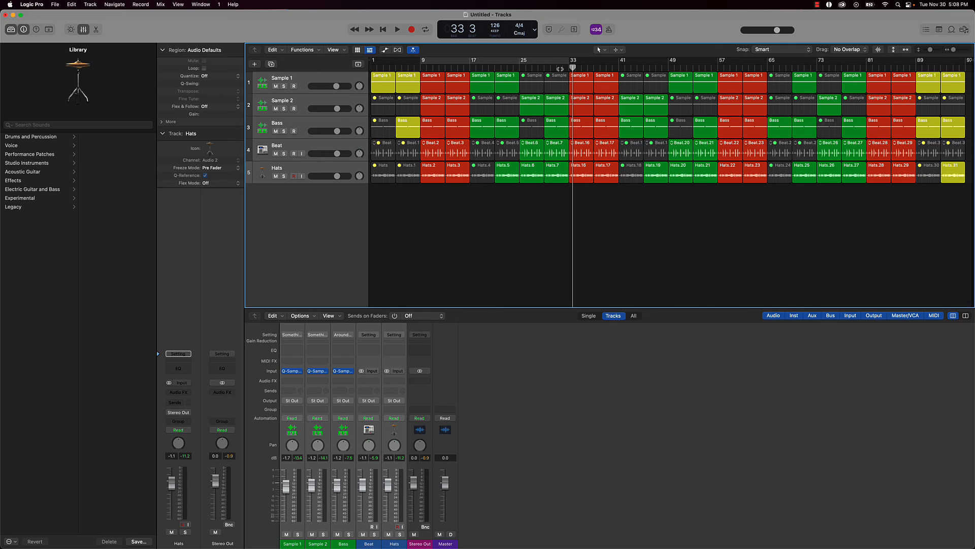
left_click_drag(561, 198, 565, 150)
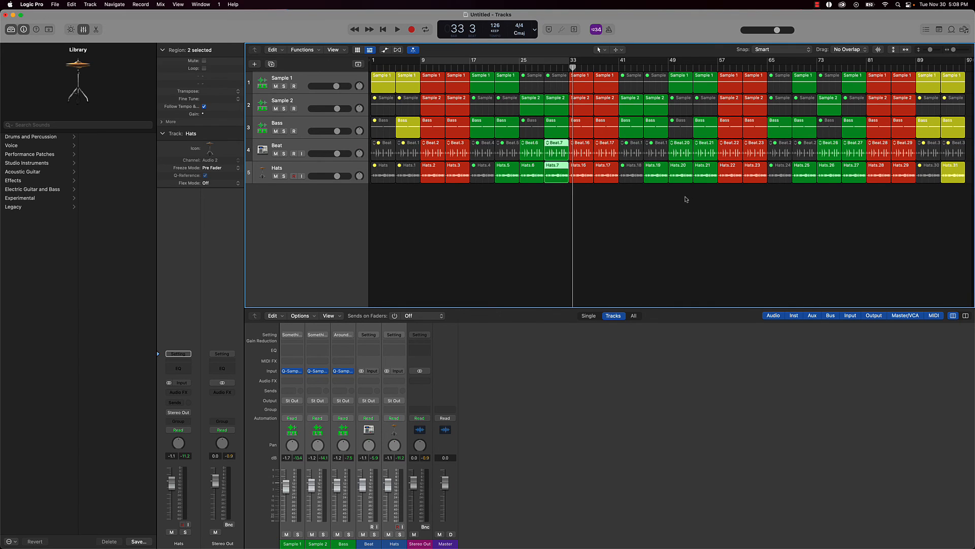
left_click_drag(707, 195, 704, 156)
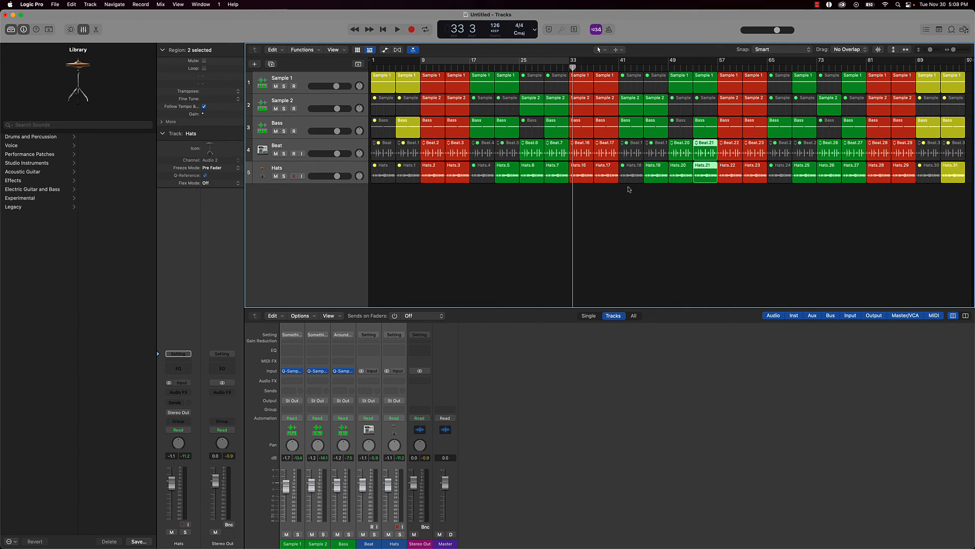
left_click_drag(554, 192, 555, 152)
left_click_drag(869, 192, 853, 151)
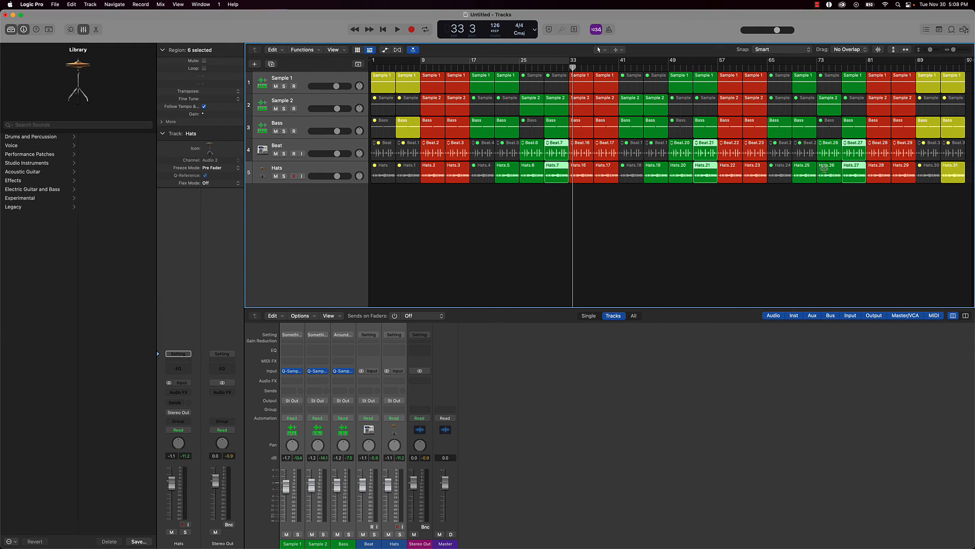
left_click_drag(568, 157, 562, 159)
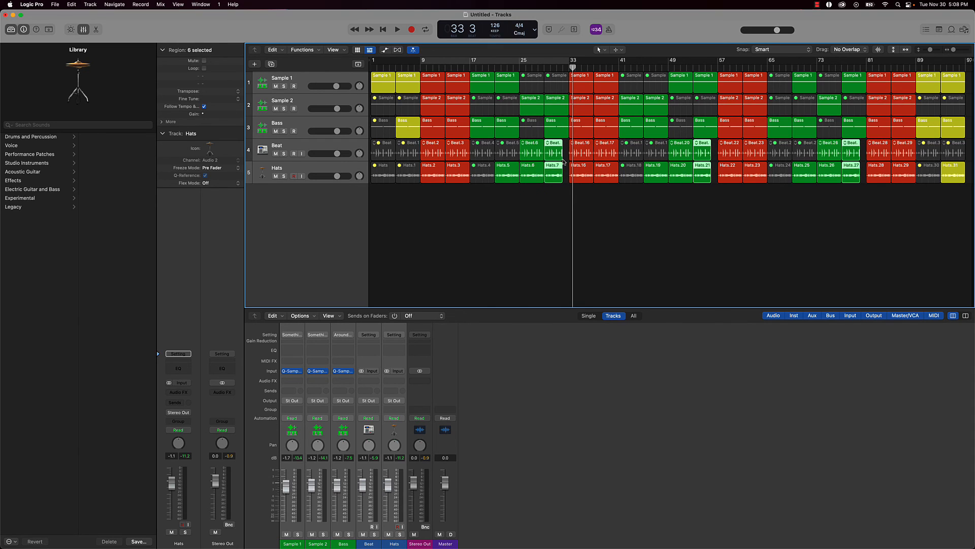
left_click(782, 216)
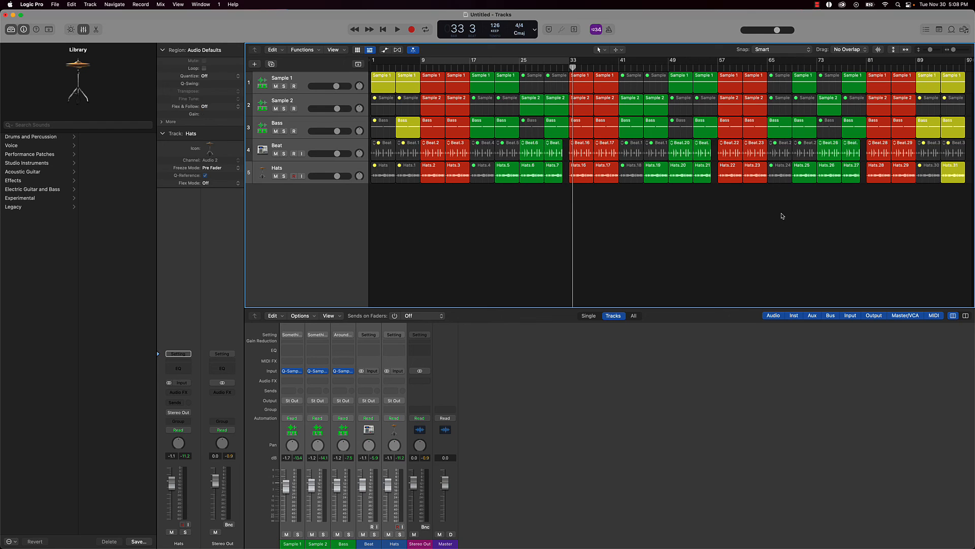
Name all regions after their tracks and return the playhead to bar 1
key("Return")
key("super+a")
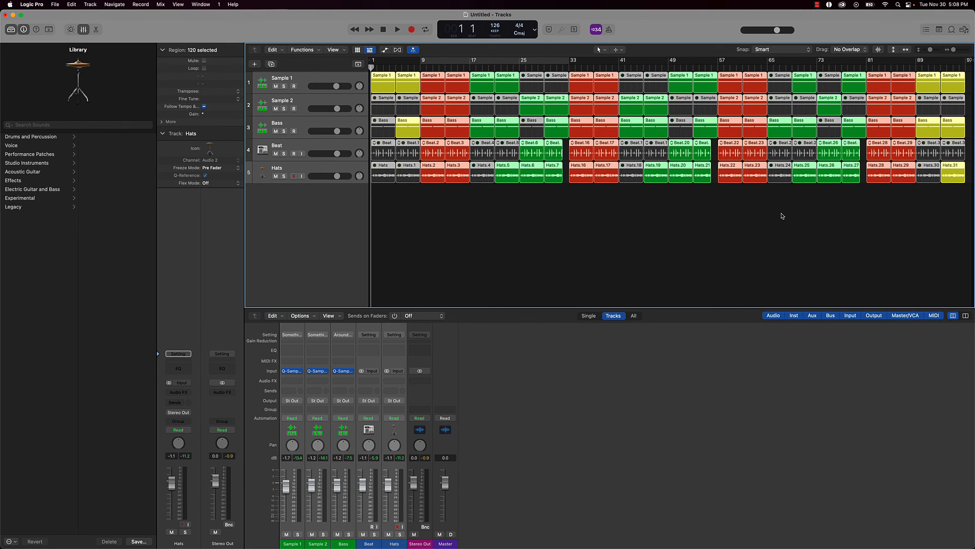
key("alt+shift+n")
left_click(782, 216)
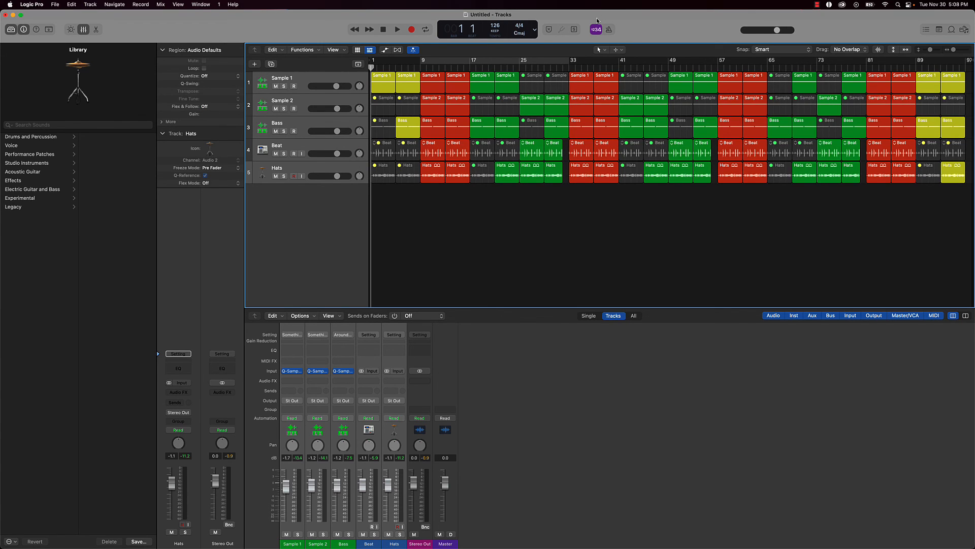
Play from about bar 29 and lower all five track volumes together, bringing Hats to -1.7 dB
left_click(543, 67)
key("space")
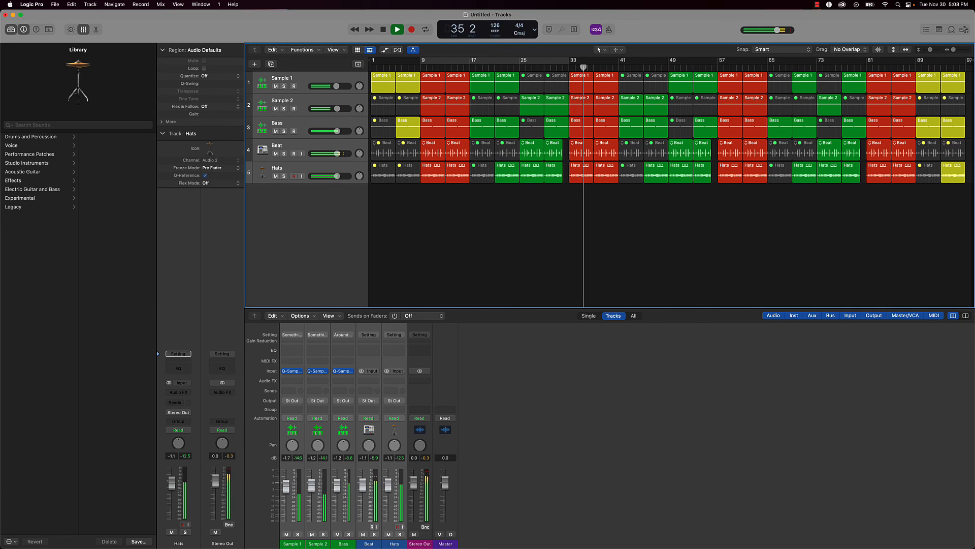
left_click_drag(340, 176, 338, 176)
key("space")
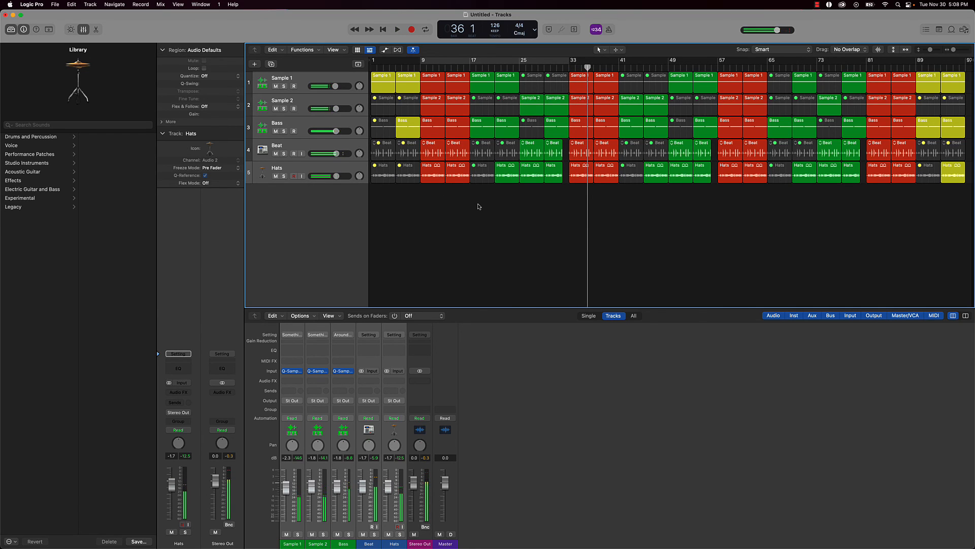
Save the song as Project and hide the mixer
key("super+s")
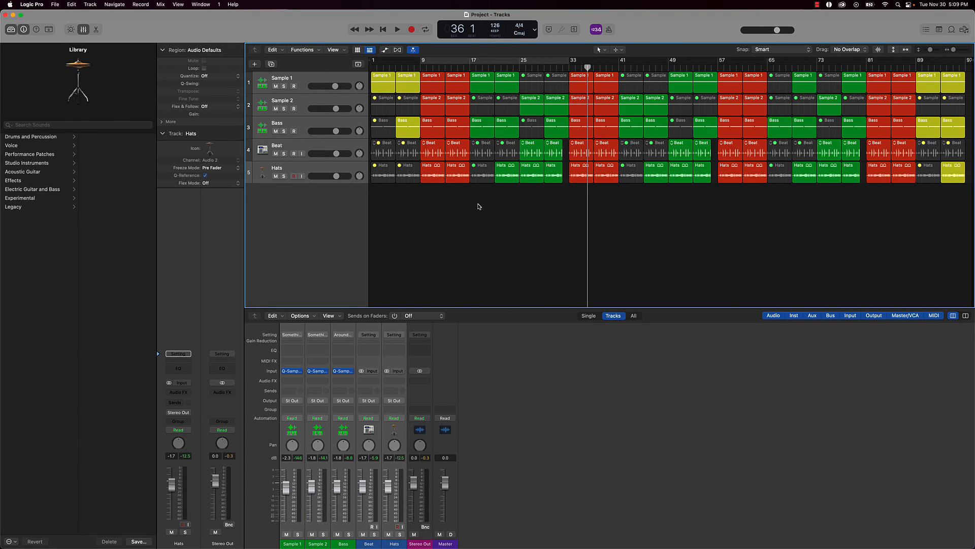
left_click(84, 29)
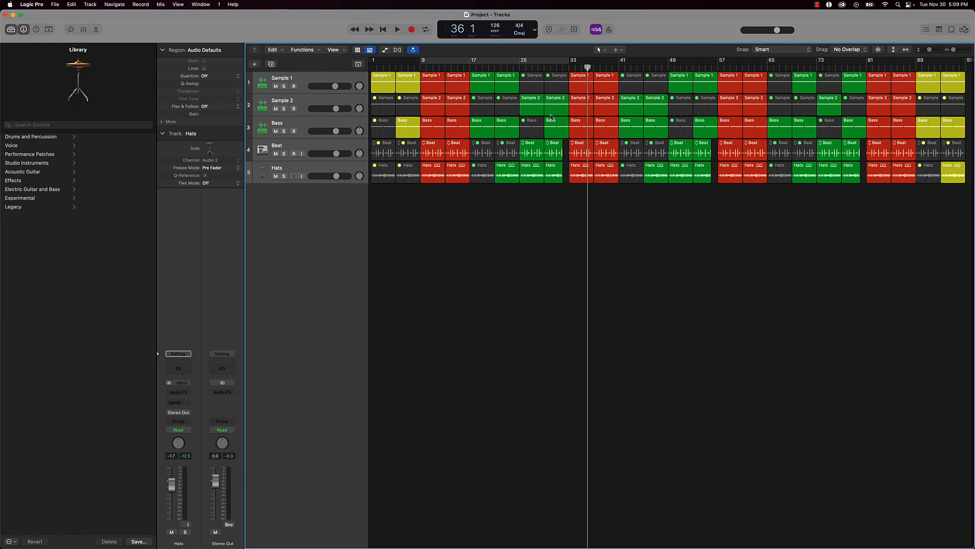
scroll(544, 133, "up", 5)
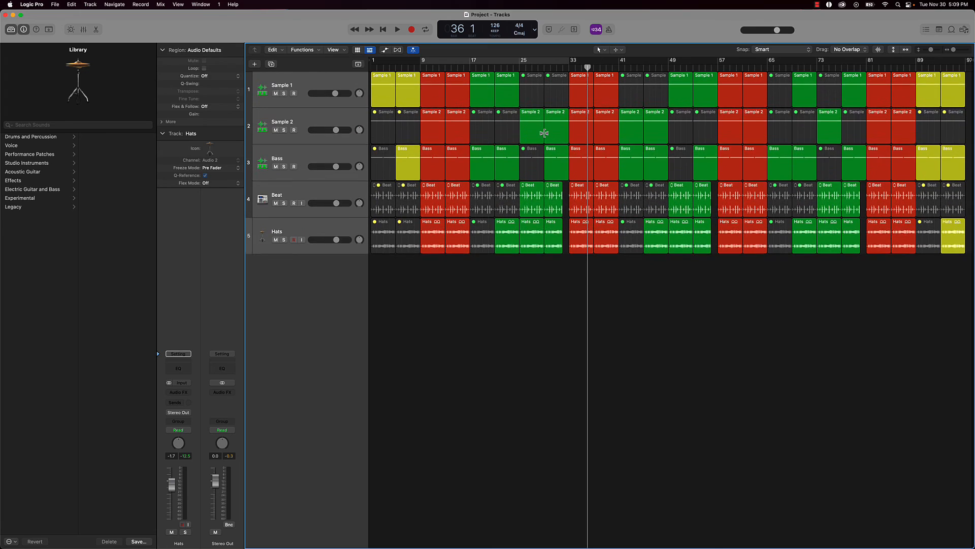